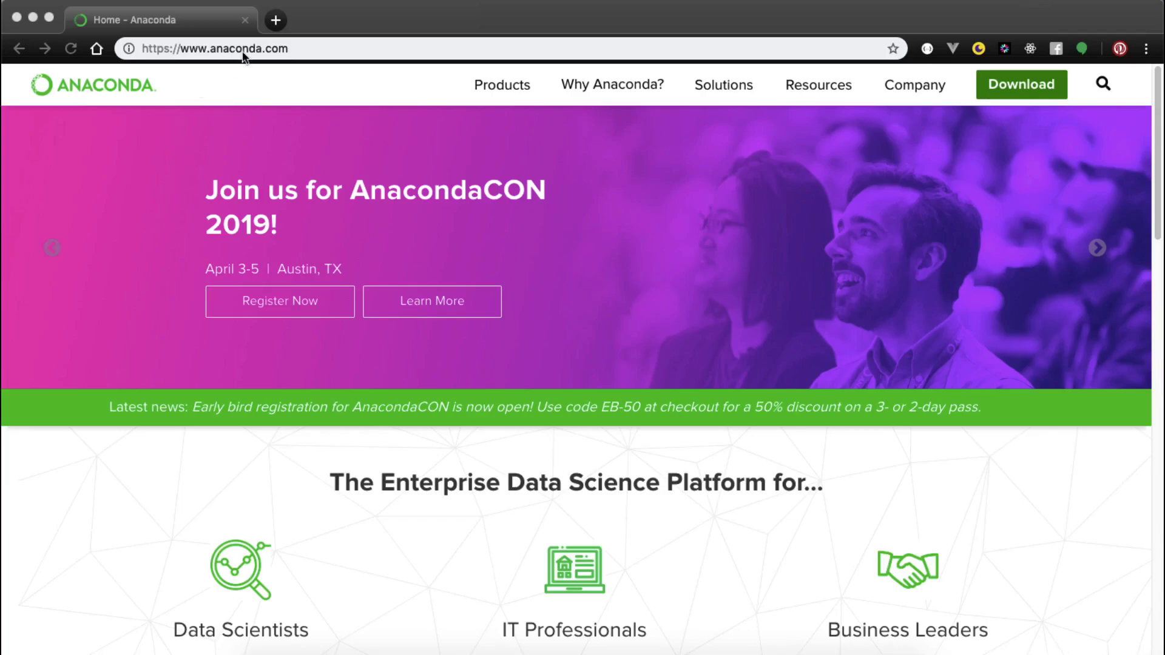
# Open the Why Anaconda page and read through its description of the platform.
pyautogui.click(623, 89)
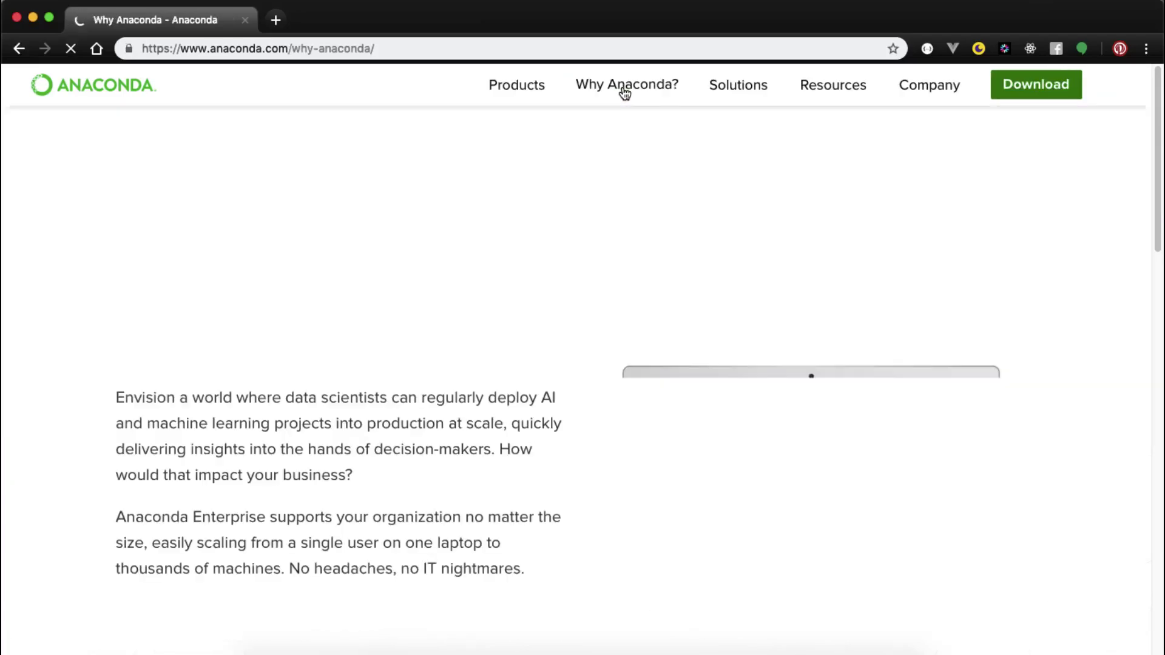
pyautogui.scroll(-1, 261, 312)
pyautogui.scroll(-1, 260, 311)
pyautogui.scroll(-2, 261, 311)
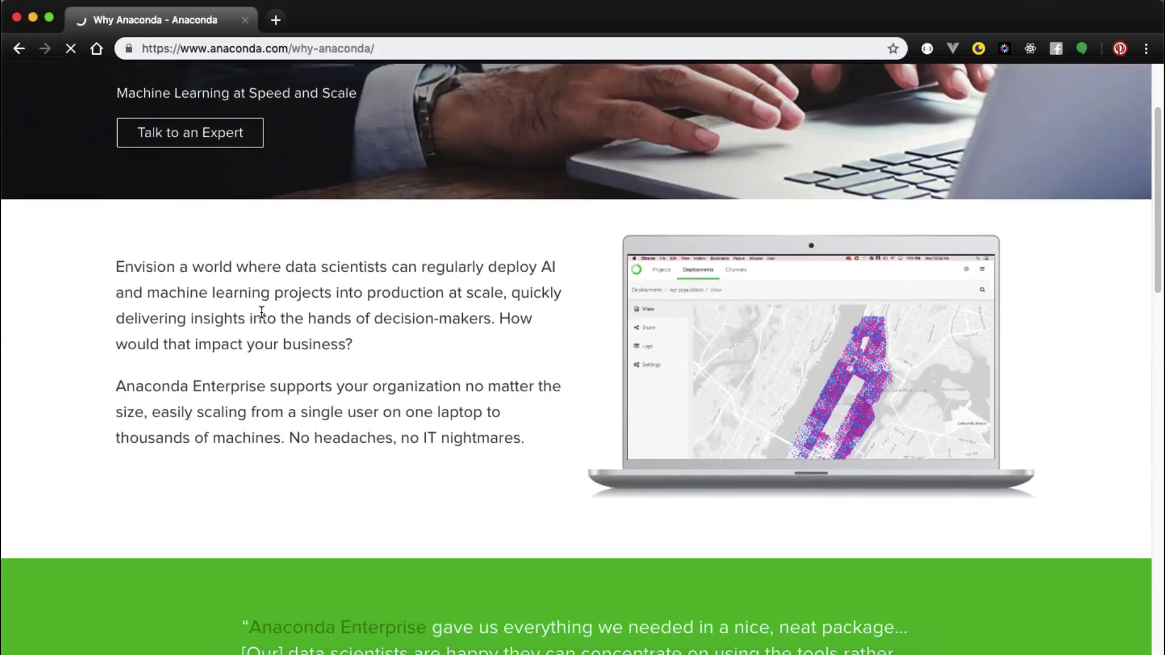
pyautogui.scroll(-10, 260, 312)
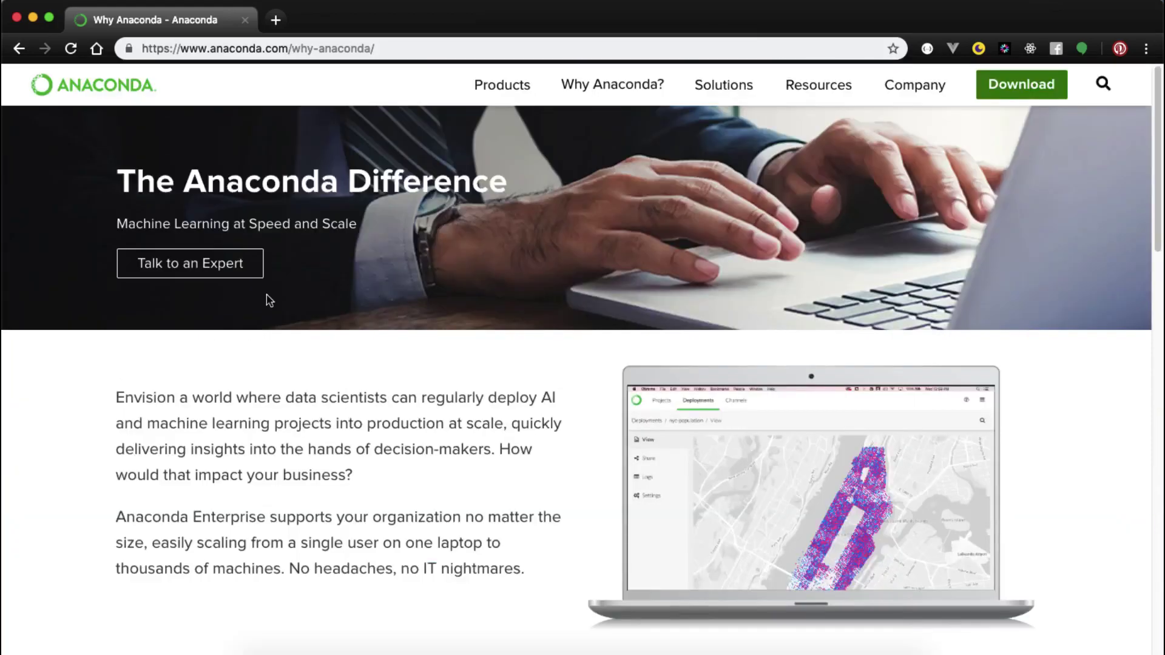
# Open the Anaconda Distribution download page and review its overview and bundled packages down to the macOS installers.
pyautogui.click(1010, 87)
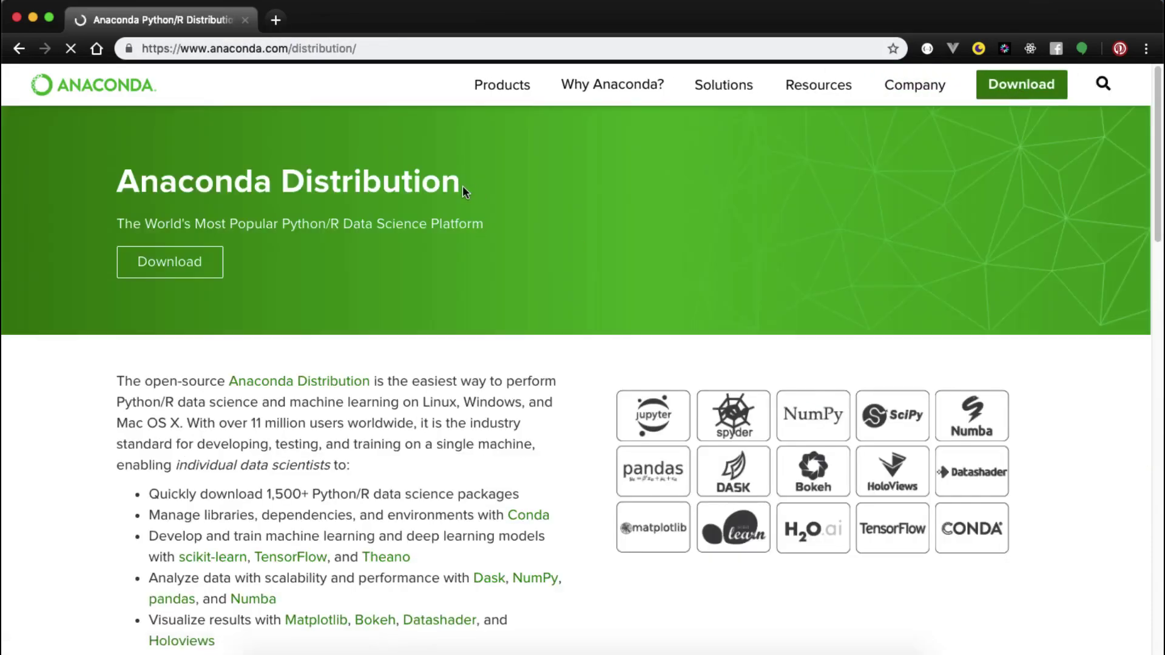
pyautogui.moveTo(120, 181); pyautogui.dragTo(482, 177)
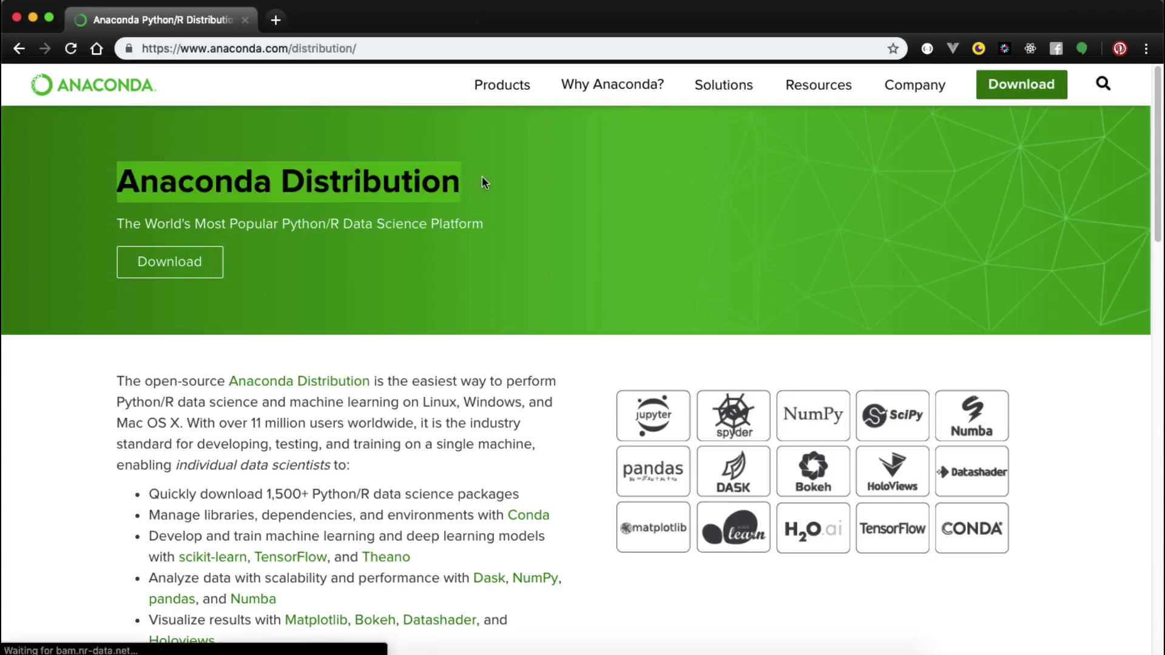
pyautogui.moveTo(283, 223); pyautogui.dragTo(335, 221)
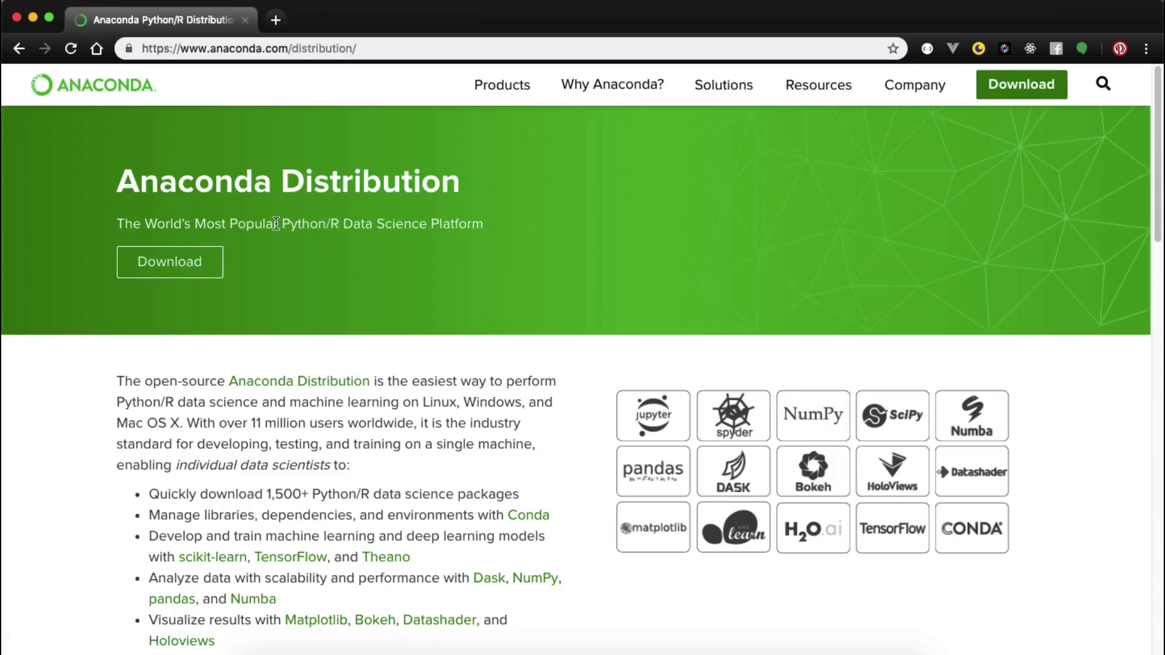
pyautogui.moveTo(280, 223); pyautogui.dragTo(327, 224)
pyautogui.scroll(-1, 328, 224)
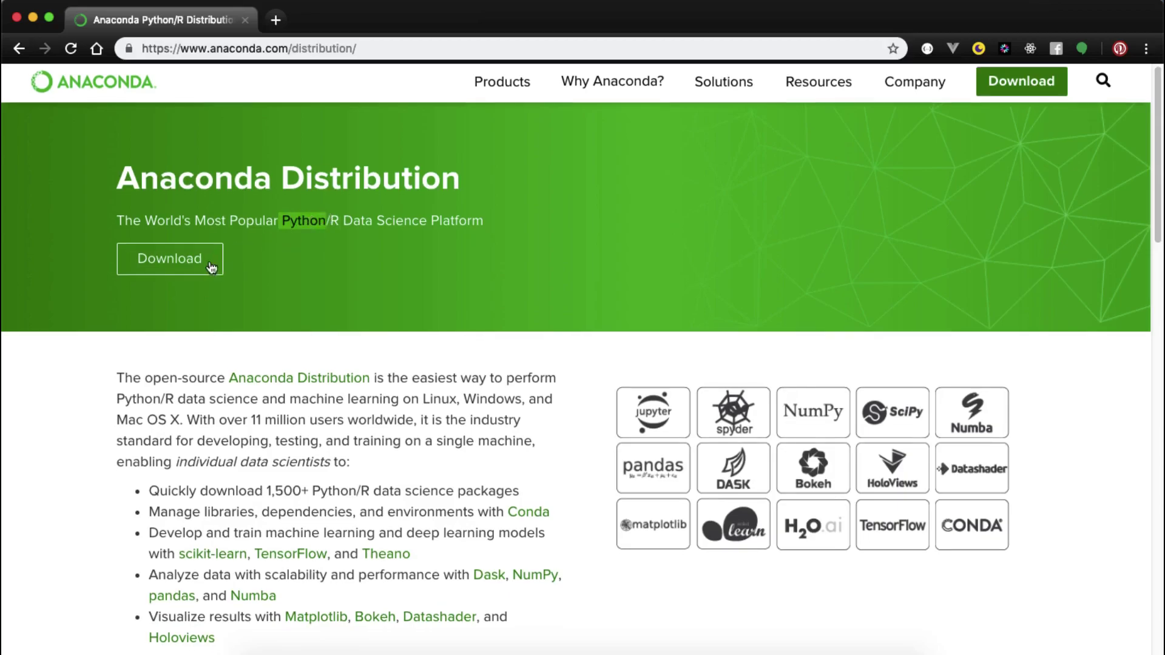
pyautogui.scroll(-2, 239, 238)
pyautogui.scroll(-1, 254, 246)
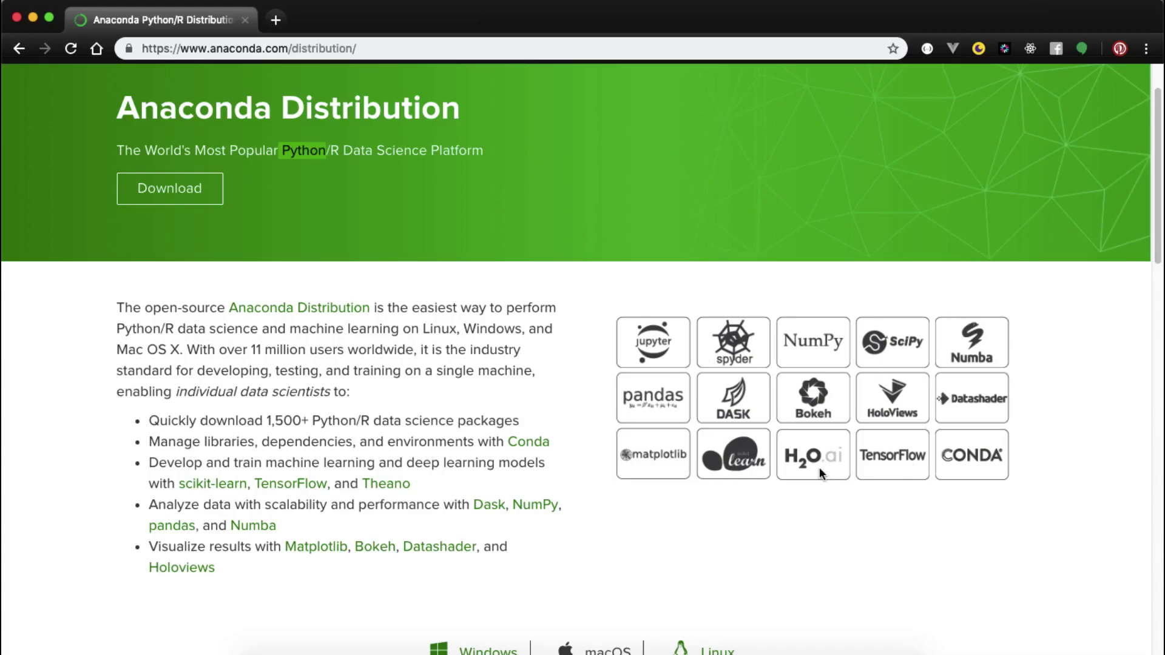
pyautogui.scroll(-6, 809, 493)
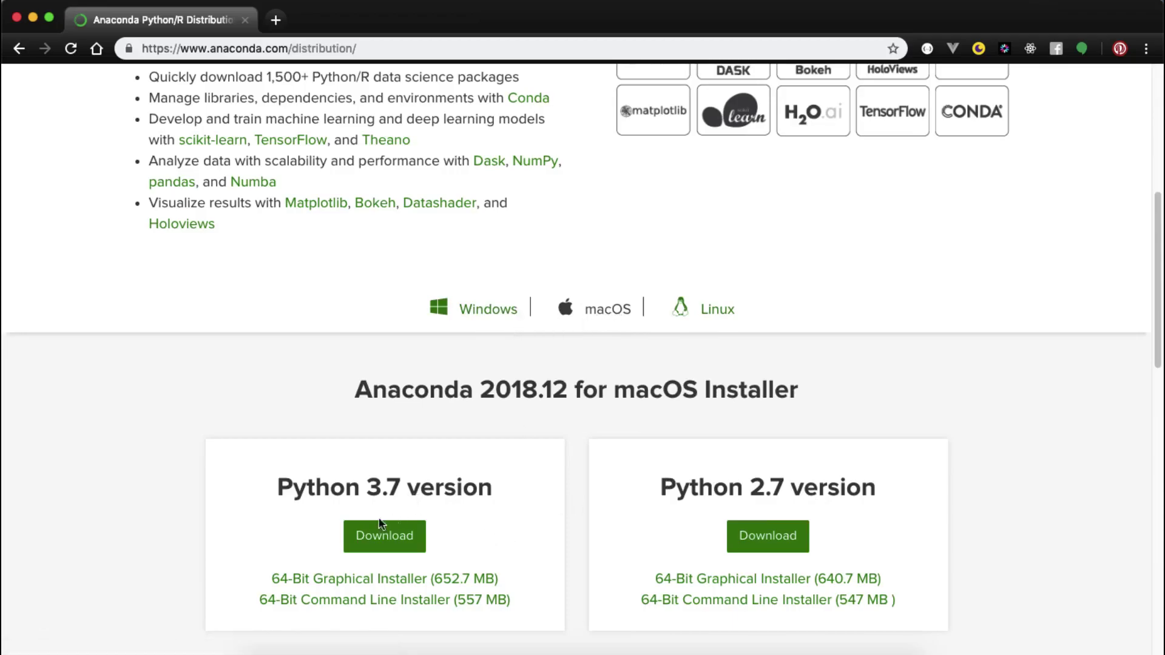
# Compare the Python 3.7 and Python 2.7 versions of the Anaconda 2018.12 macOS installer.
pyautogui.moveTo(279, 485); pyautogui.dragTo(480, 483)
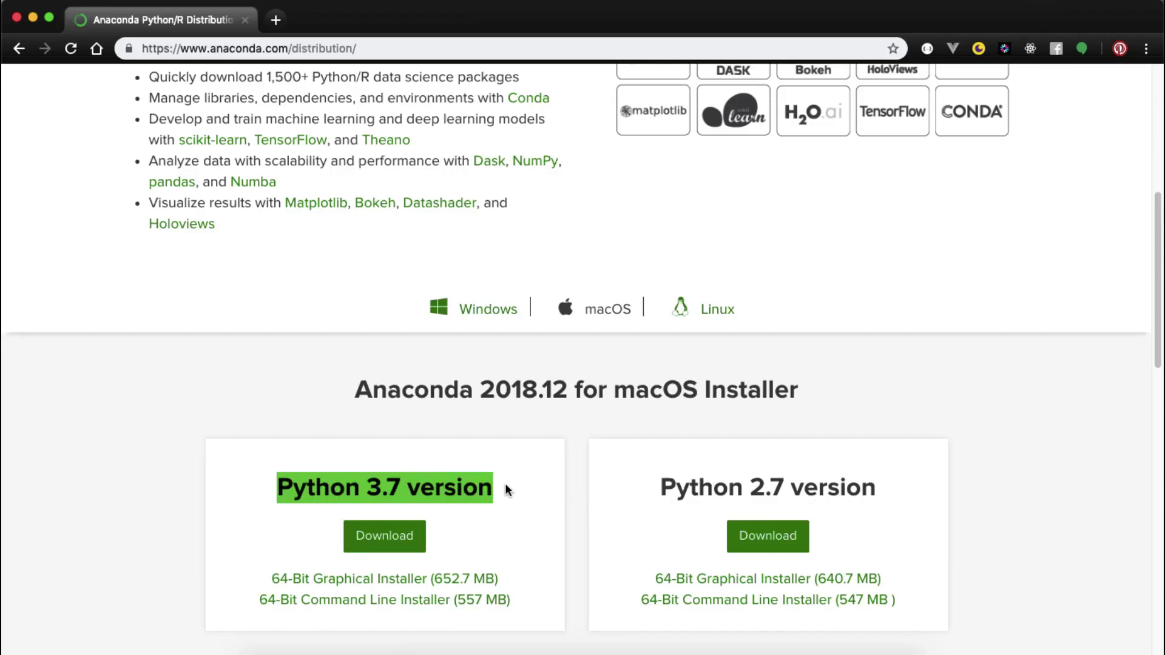
pyautogui.moveTo(660, 485); pyautogui.dragTo(871, 510)
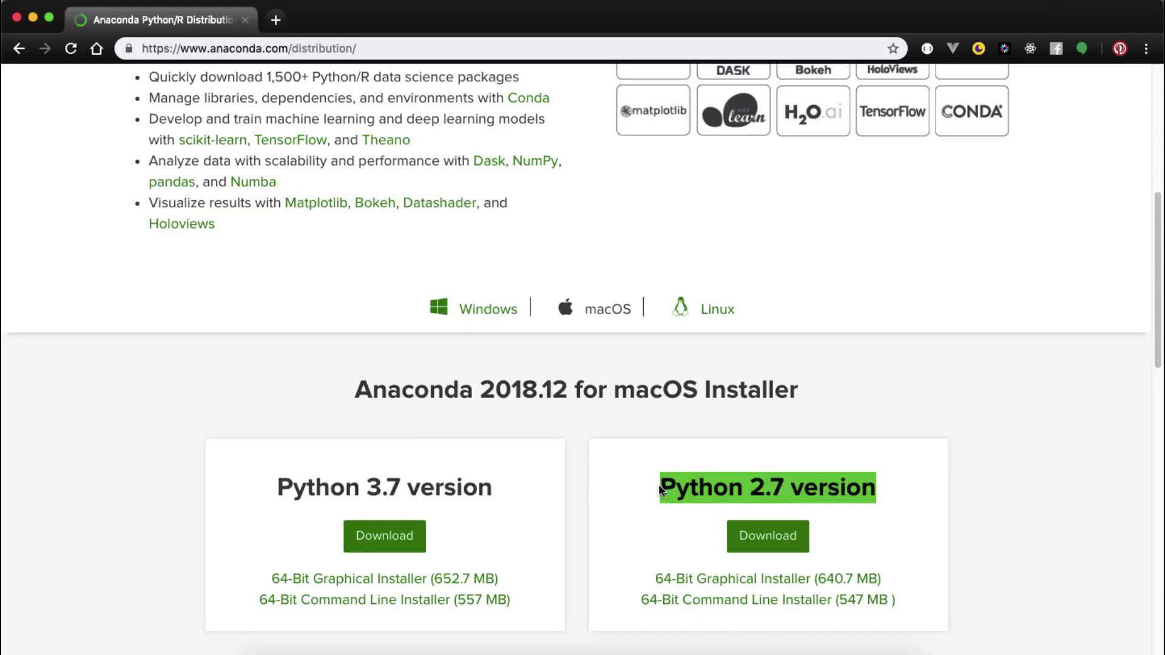
pyautogui.scroll(-2, 661, 489)
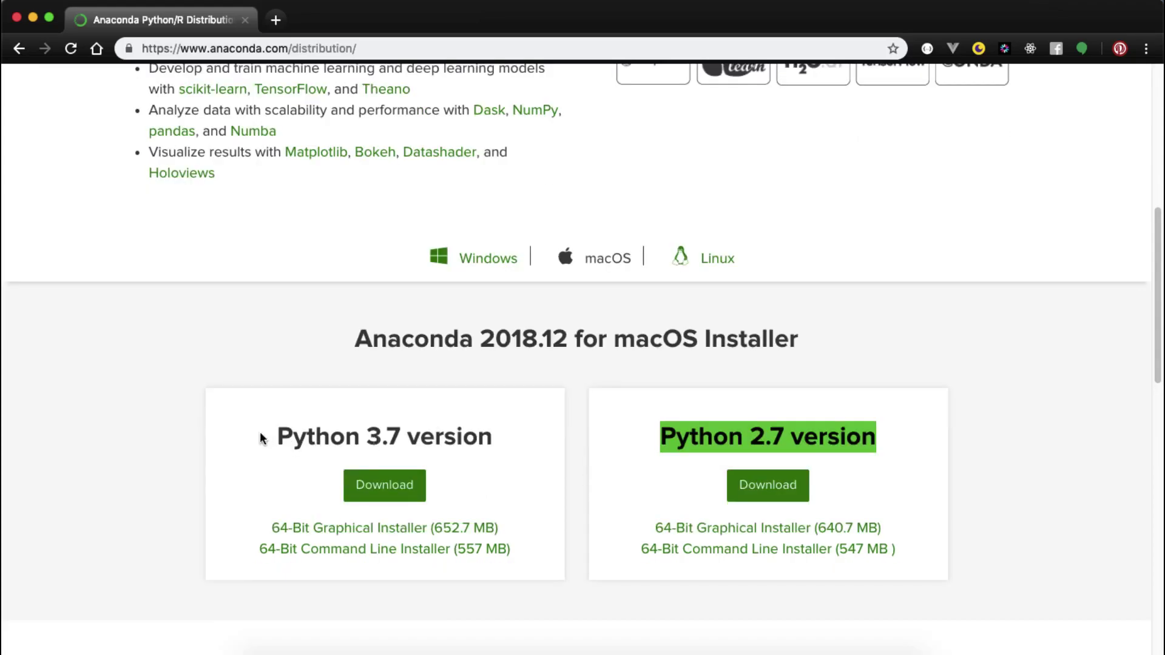
pyautogui.moveTo(268, 436); pyautogui.dragTo(499, 453)
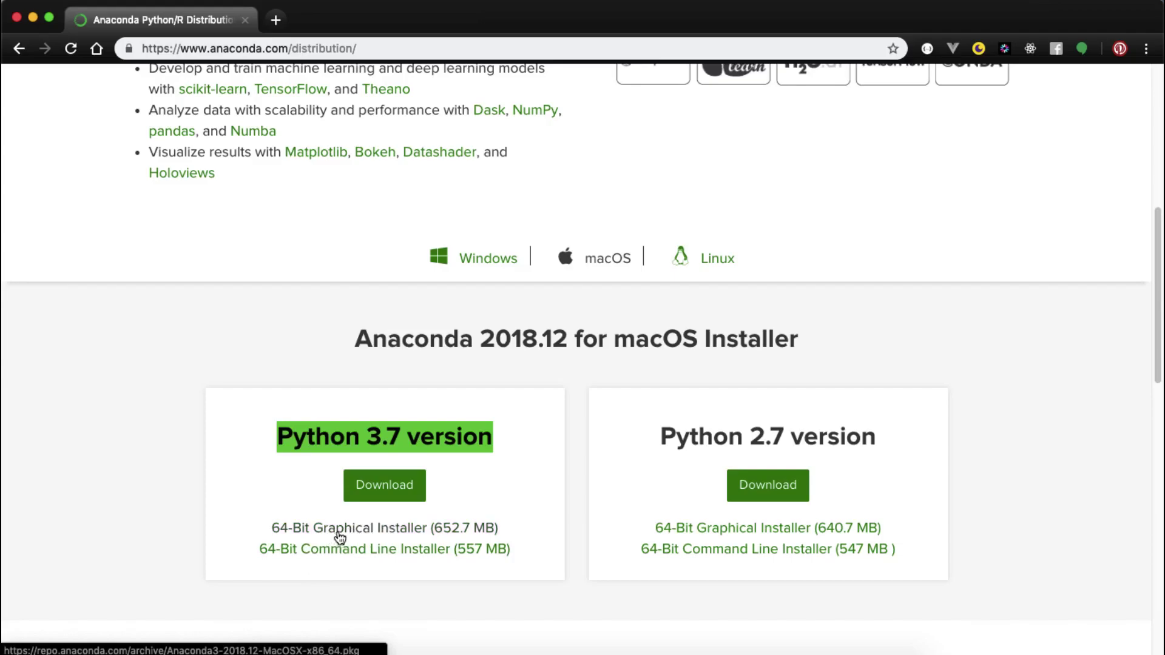
# View the Windows and Linux installer options, then return to the macOS installers and highlight the Python 3.7 version.
pyautogui.click(499, 258)
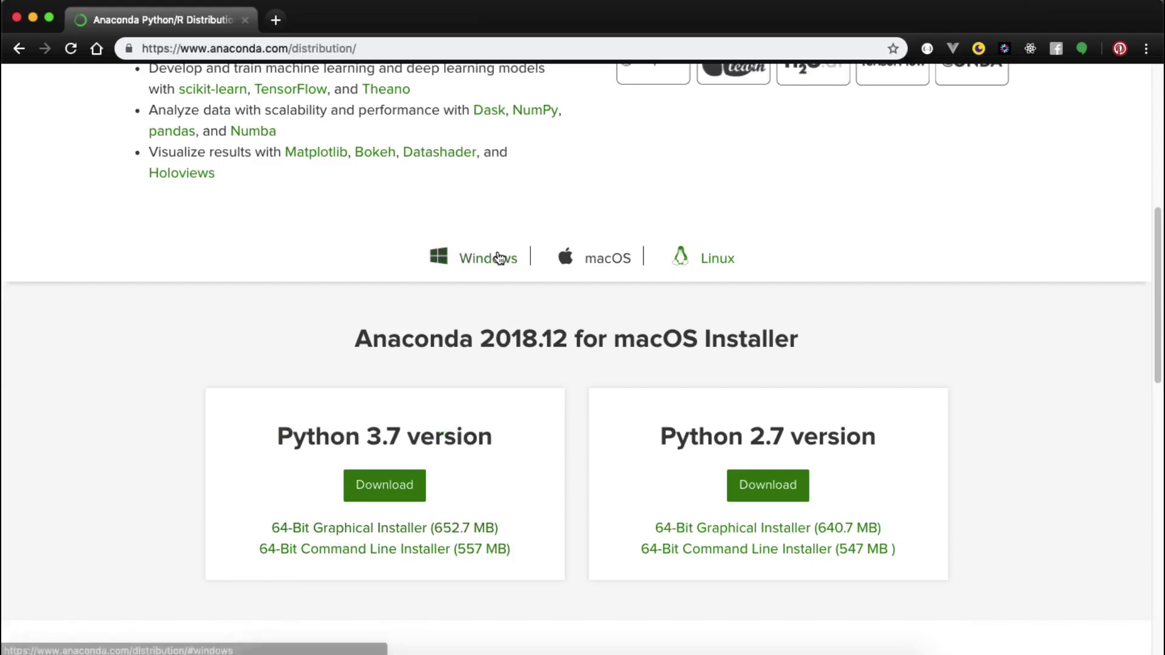
pyautogui.scroll(-1, 540, 423)
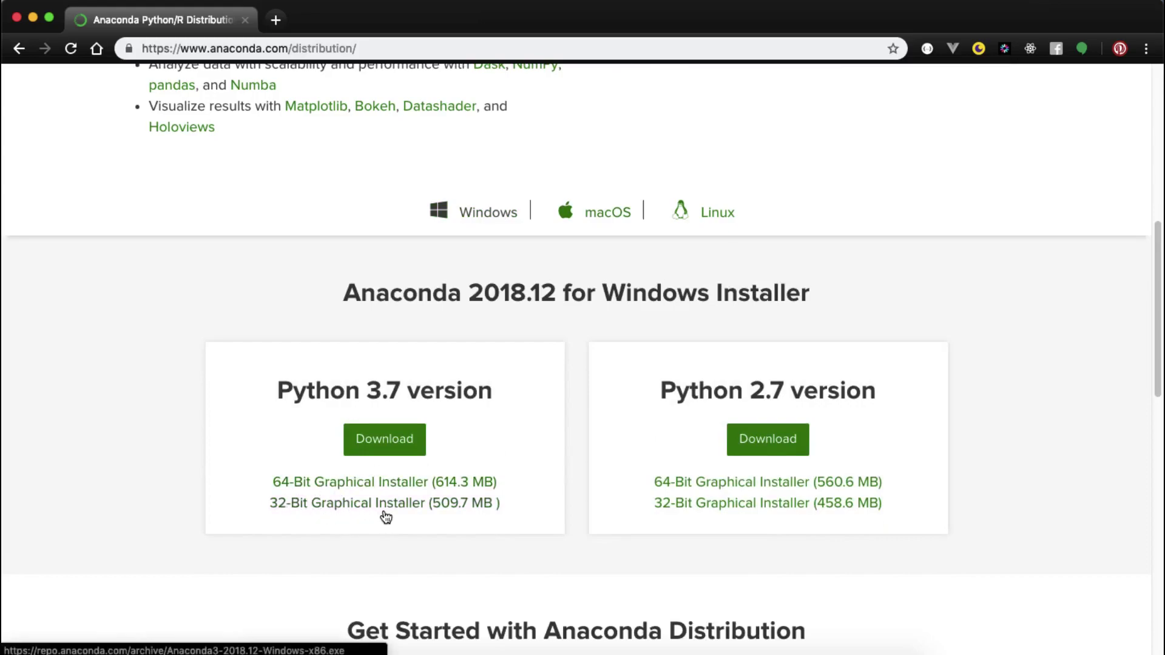
pyautogui.click(716, 213)
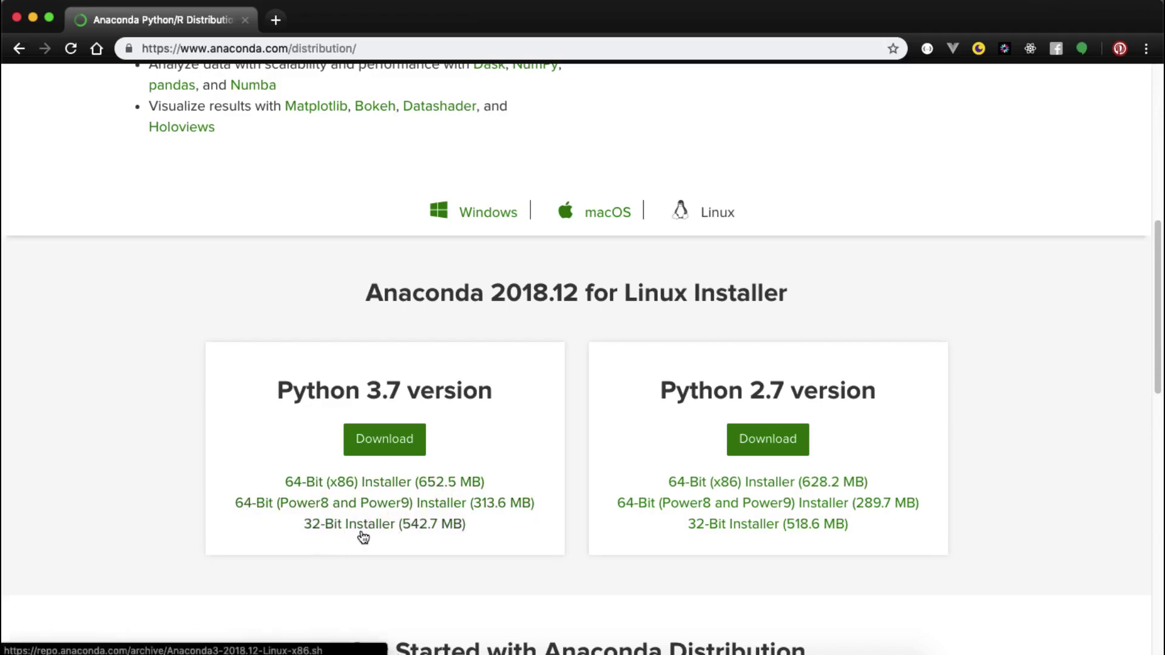
pyautogui.click(601, 221)
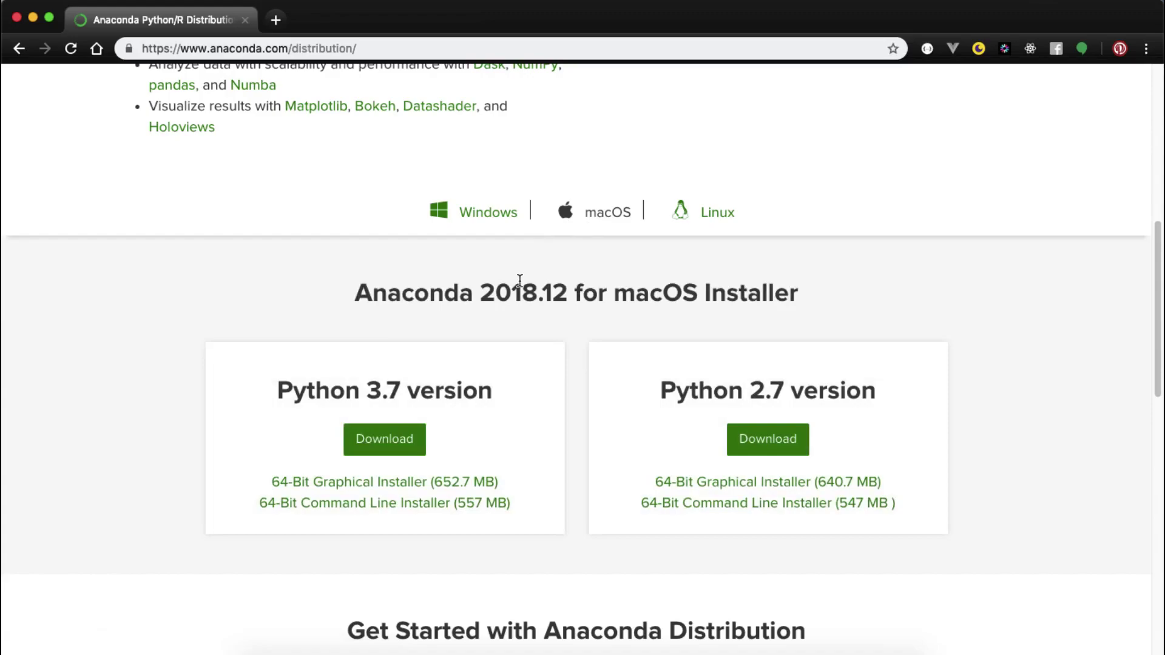
pyautogui.moveTo(279, 394); pyautogui.dragTo(498, 392)
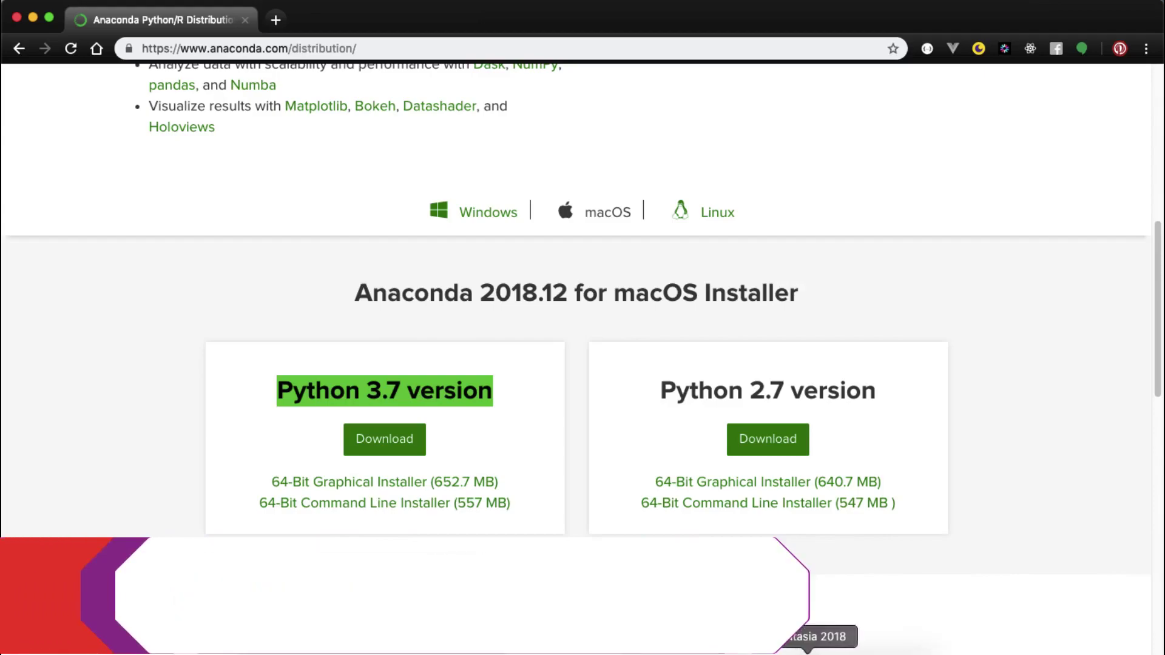
# Locate Anaconda-Navigator among the Web Development Tools in Launchpad and switch to the Anaconda Navigator window.
pyautogui.click(303, 652)
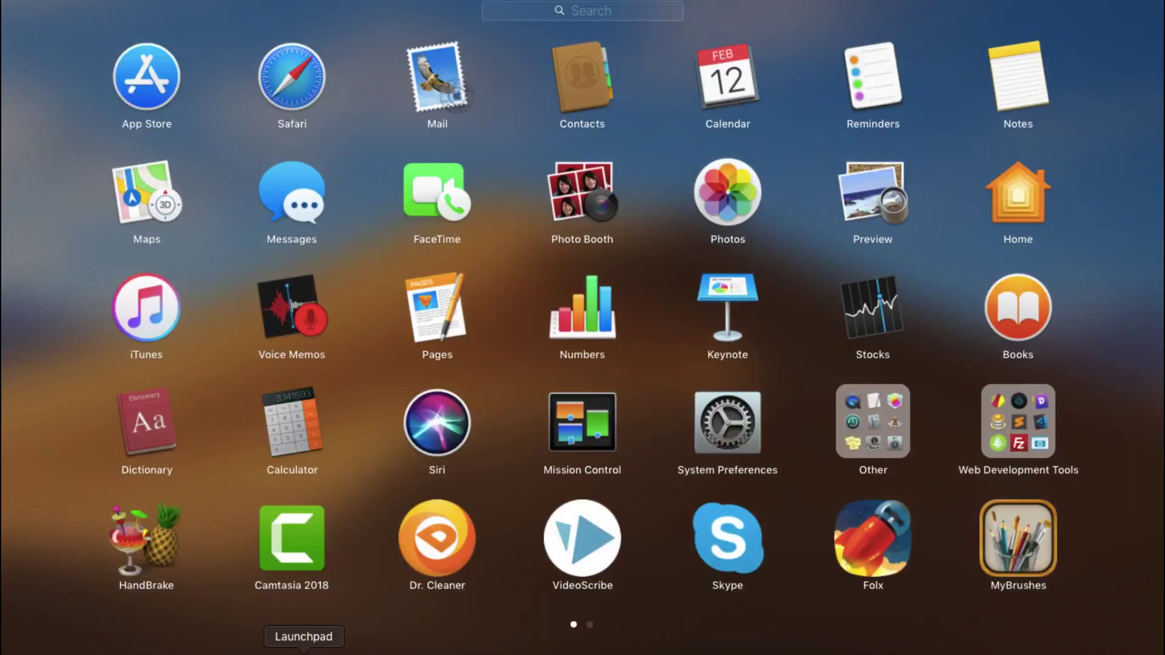
pyautogui.click(303, 652)
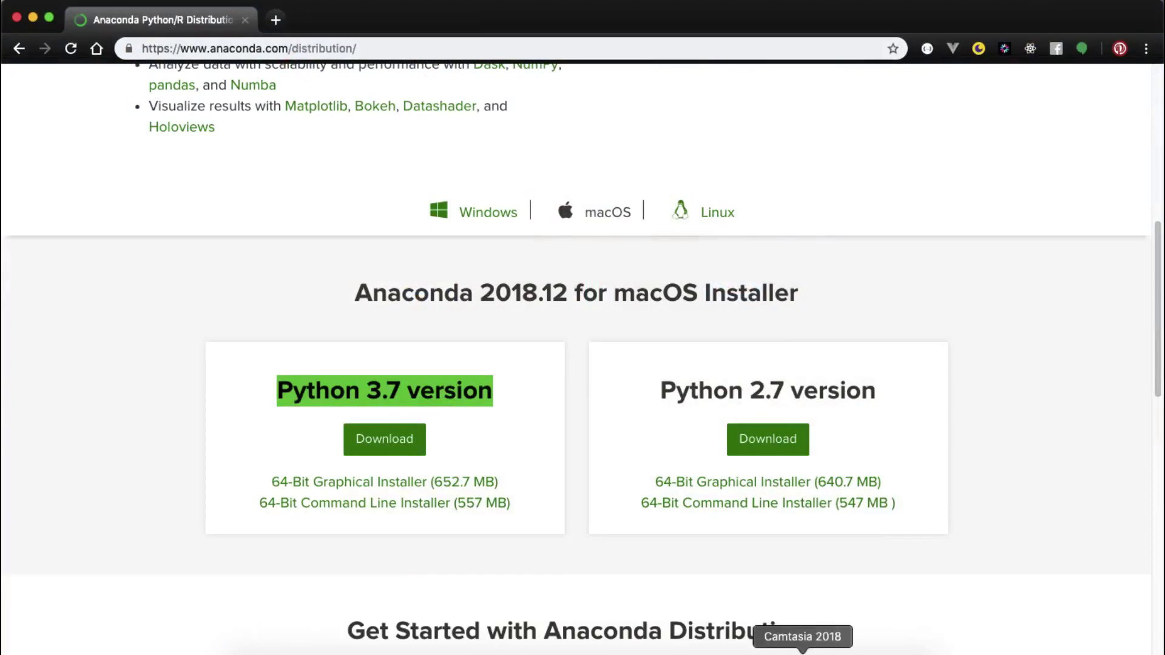
pyautogui.click(303, 652)
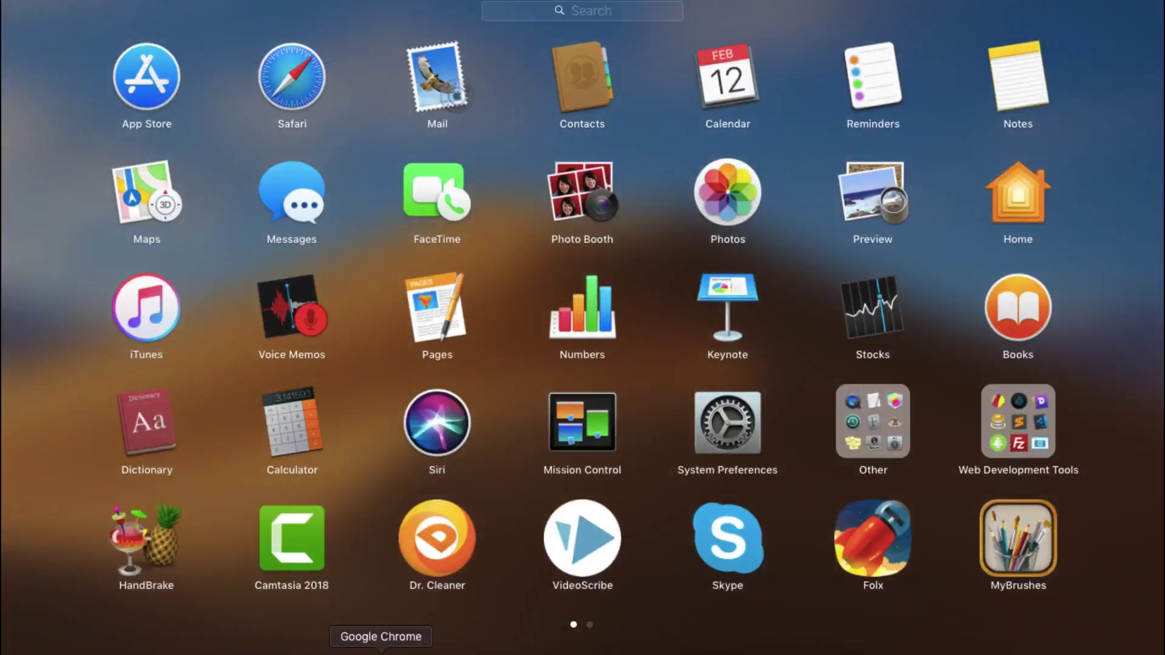
pyautogui.click(989, 420)
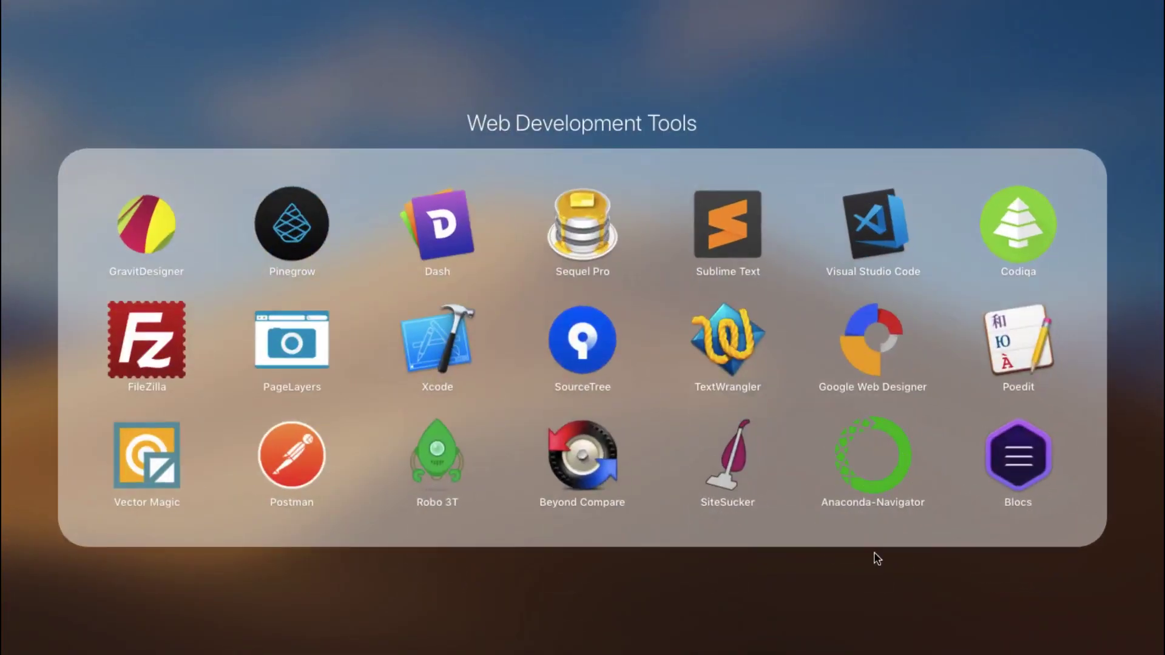
pyautogui.click(826, 585)
pyautogui.click(768, 652)
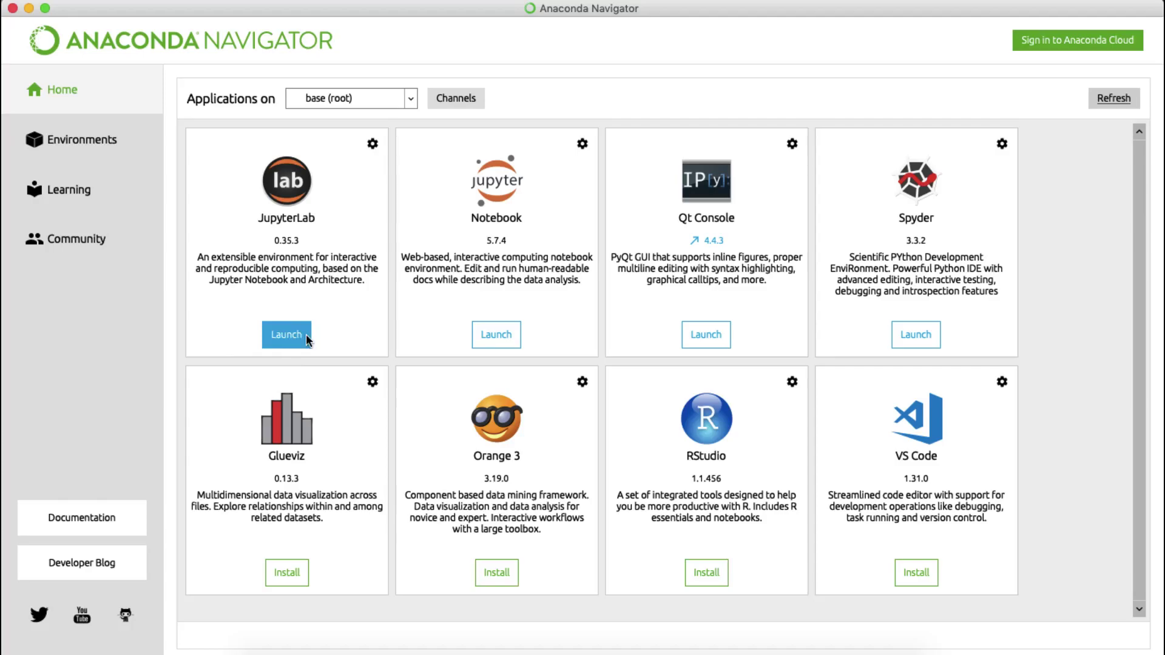
# Examine the install, removal and version options for Jupyter Notebook, Spyder and VS Code.
pyautogui.click(583, 144)
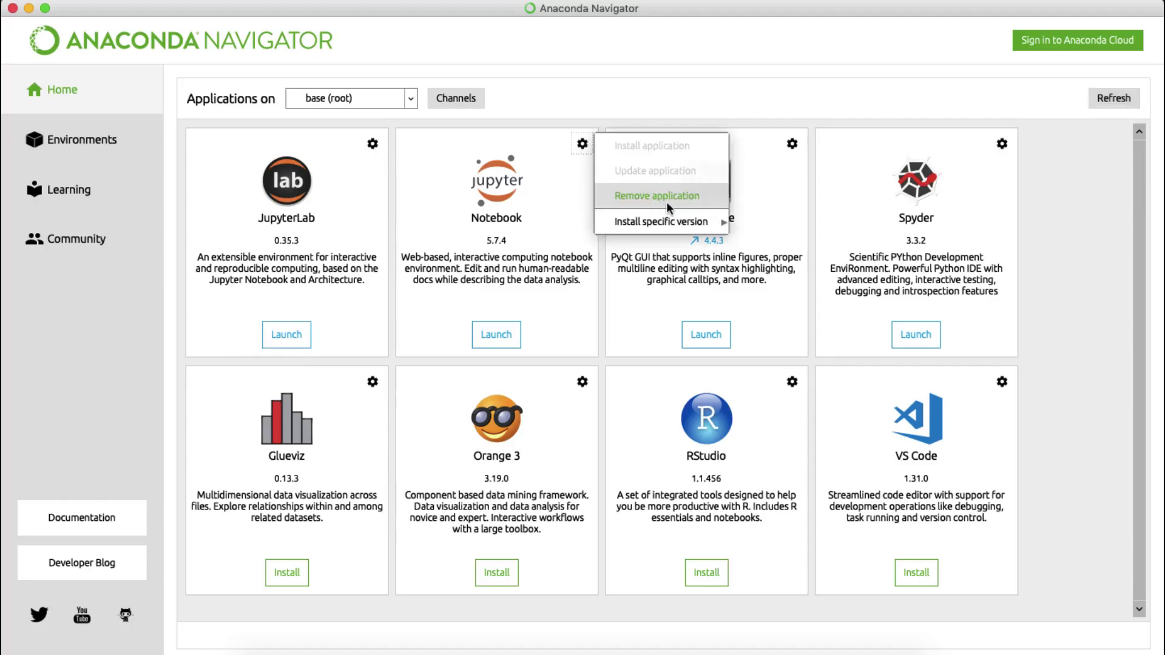
pyautogui.moveTo(668, 221)
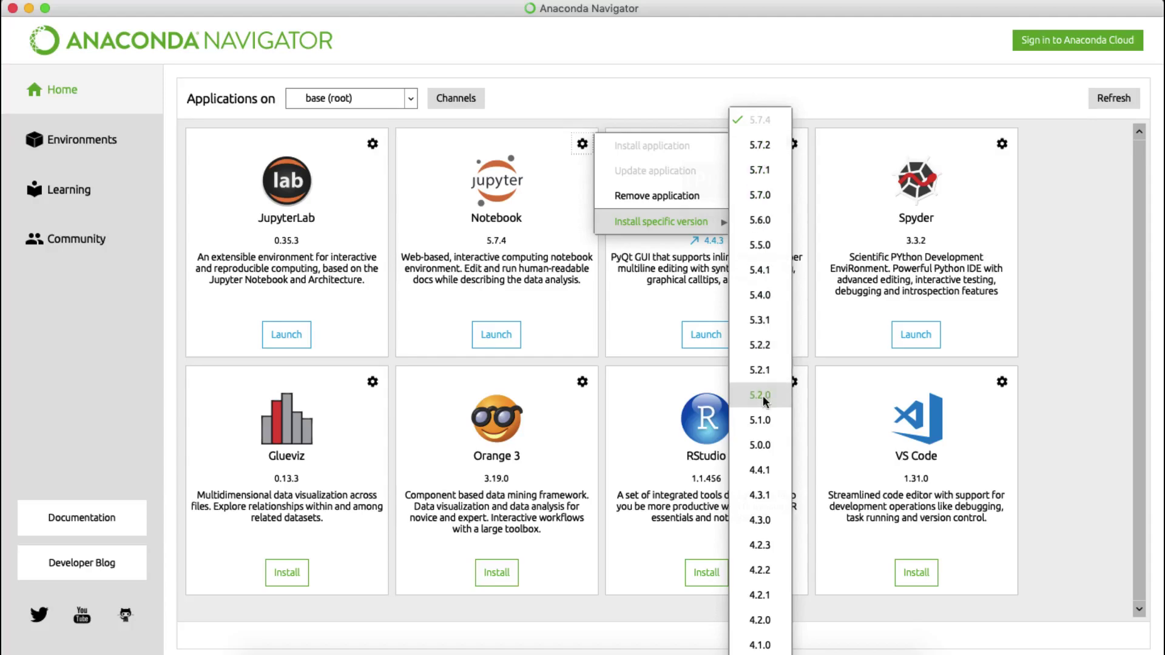
pyautogui.click(1002, 144)
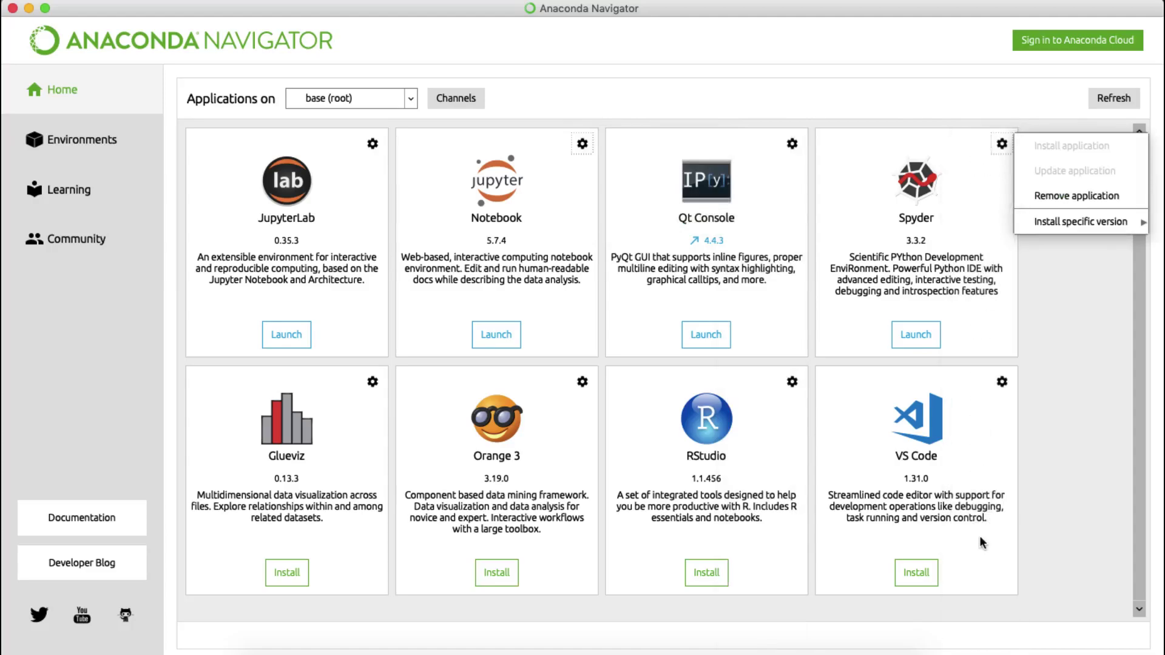
pyautogui.click(1002, 381)
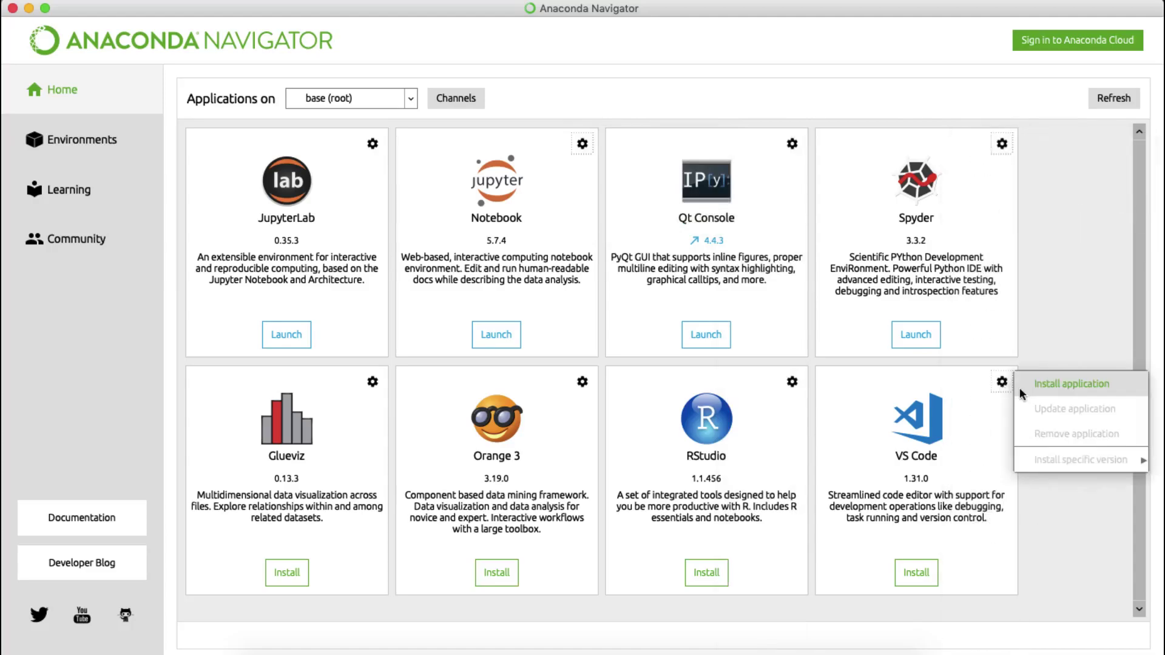
pyautogui.click(1071, 383)
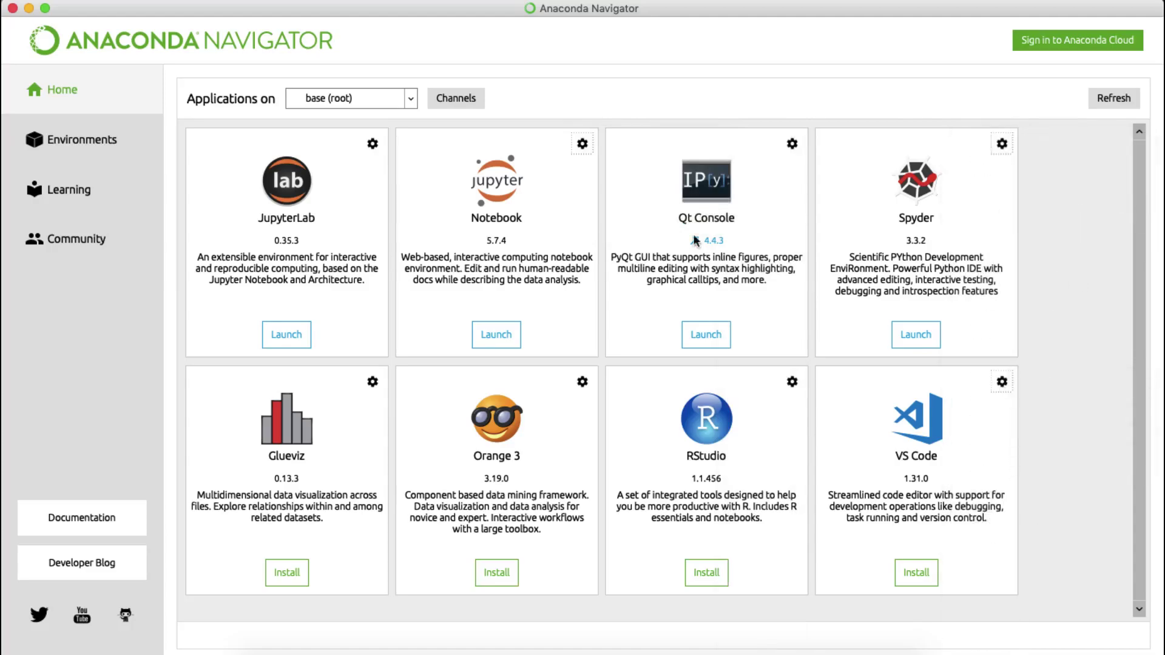
# Examine the specific versions offered for JupyterLab and the installation options for Glueviz.
pyautogui.click(373, 144)
pyautogui.click(372, 144)
pyautogui.moveTo(445, 223)
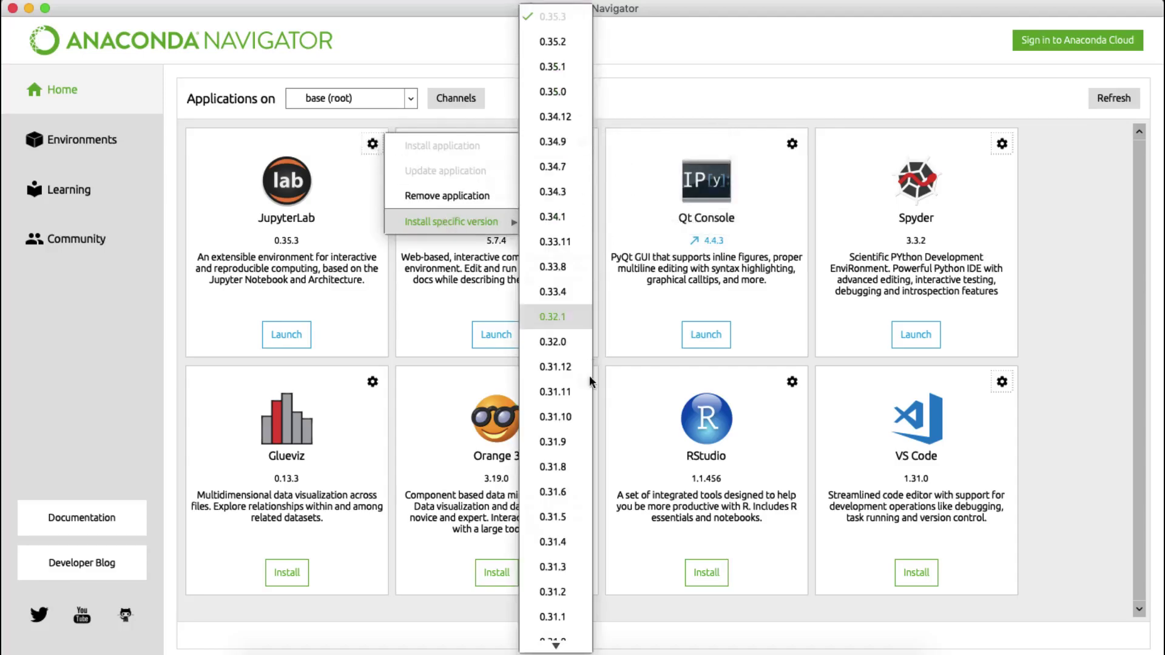
pyautogui.click(367, 386)
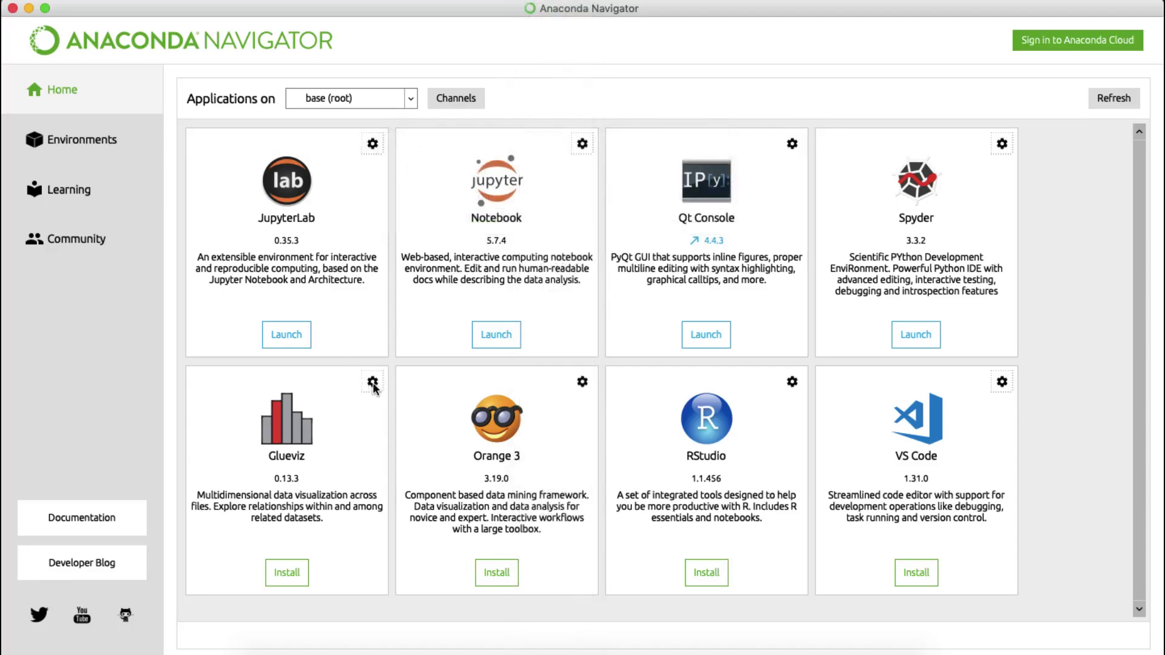
pyautogui.click(372, 383)
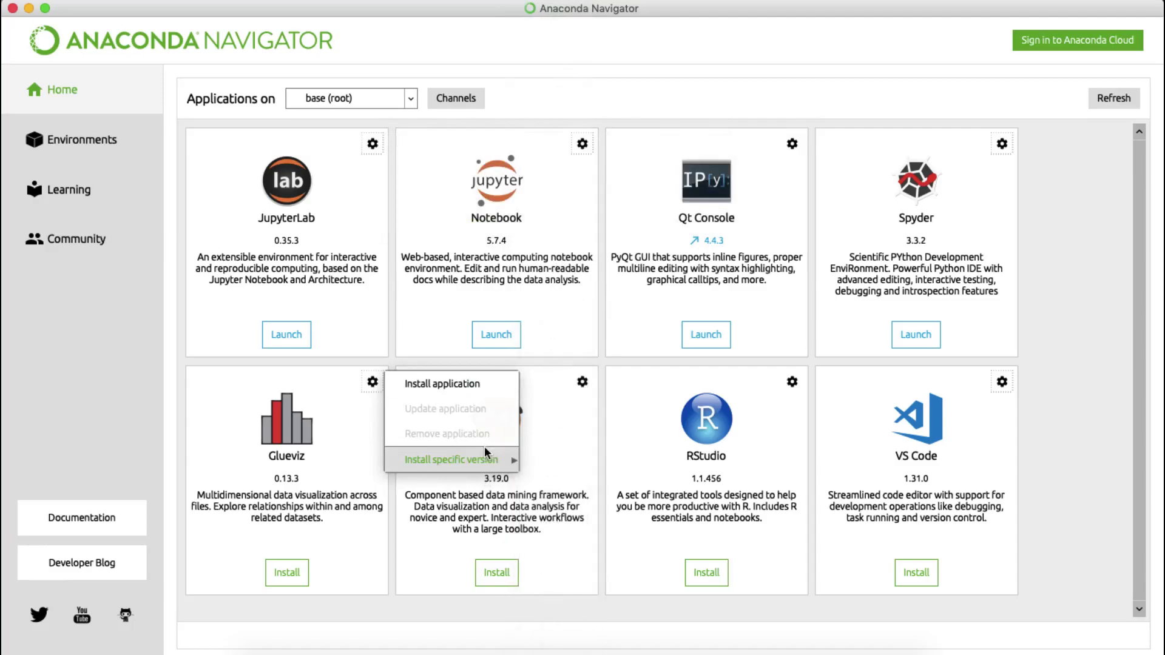
pyautogui.moveTo(485, 458)
pyautogui.click(1093, 331)
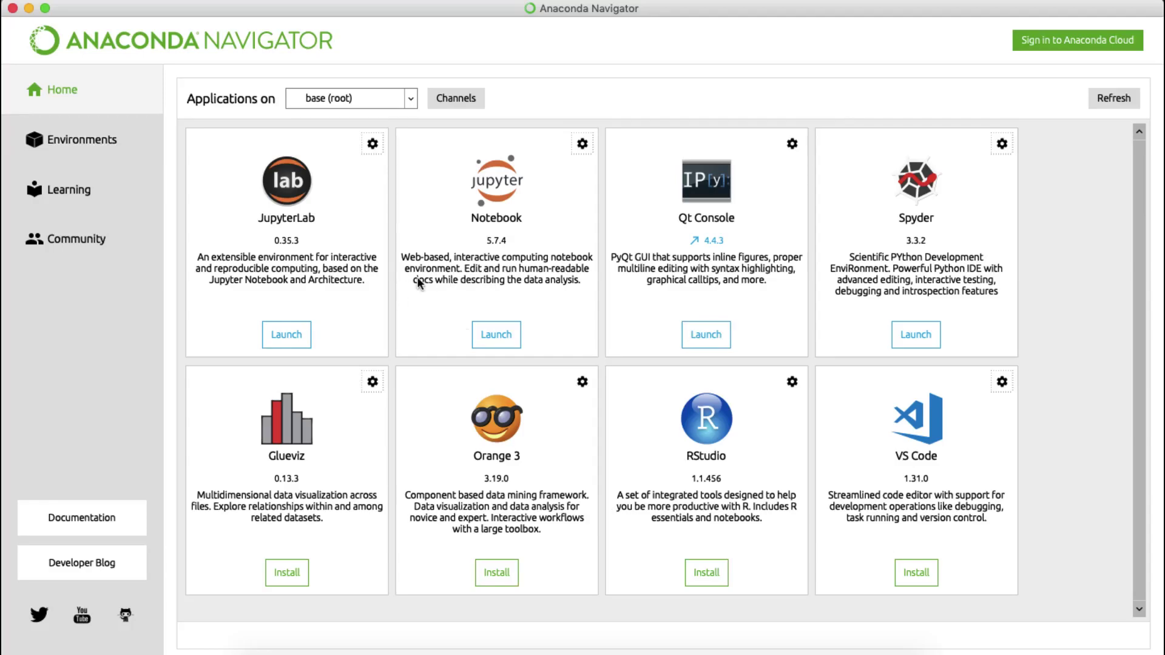
# Show the list of environments and activate the TensorflowPython environment.
pyautogui.click(81, 141)
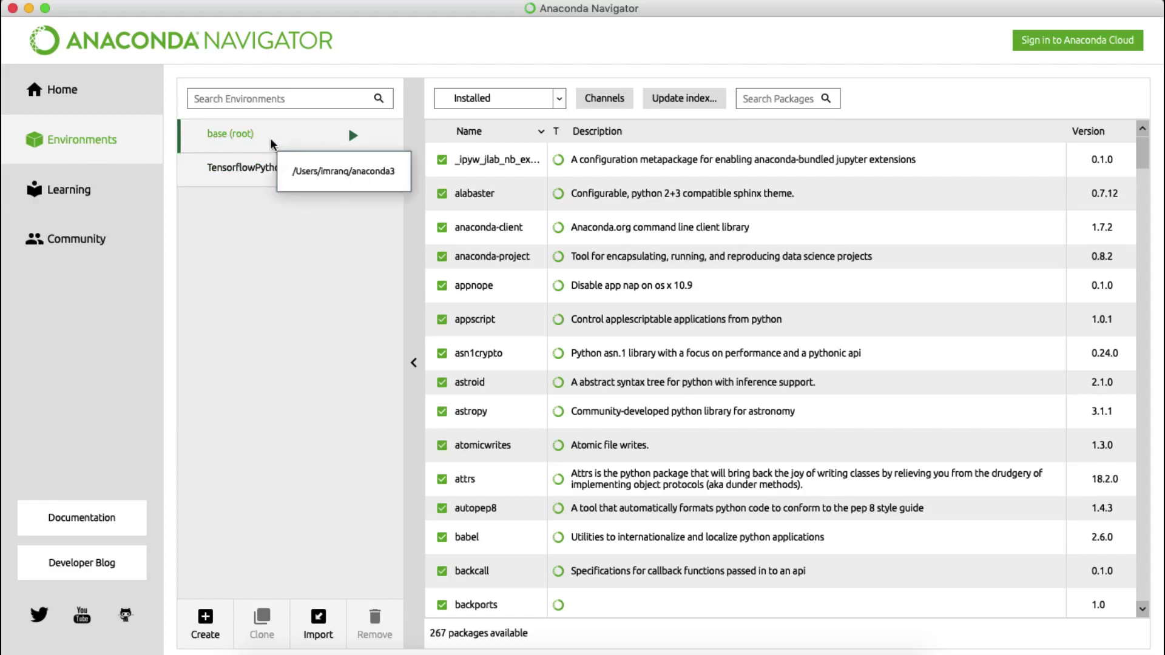
pyautogui.moveTo(240, 181)
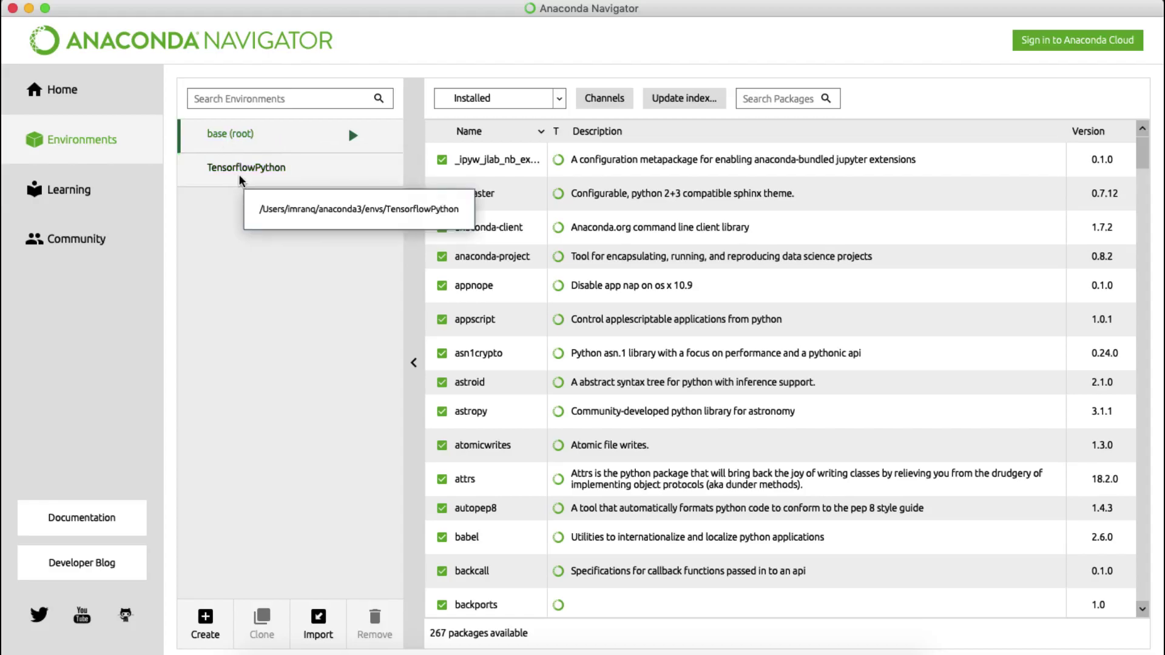
pyautogui.click(247, 178)
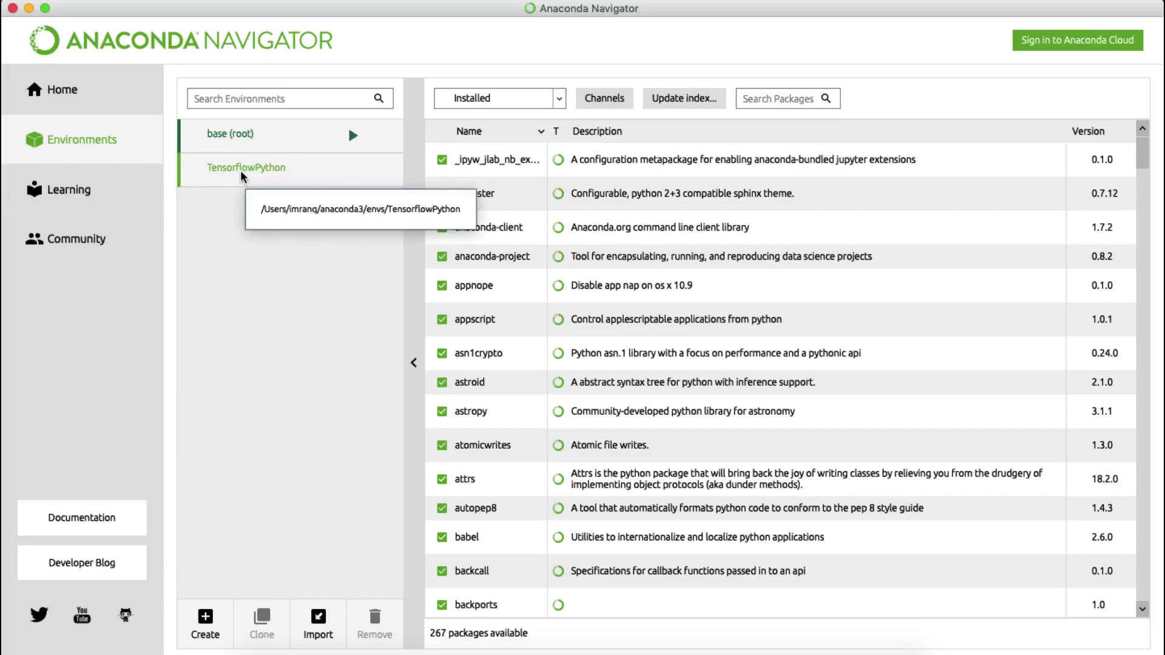
# Activate the base (root) environment and look through its installed packages.
pyautogui.click(219, 137)
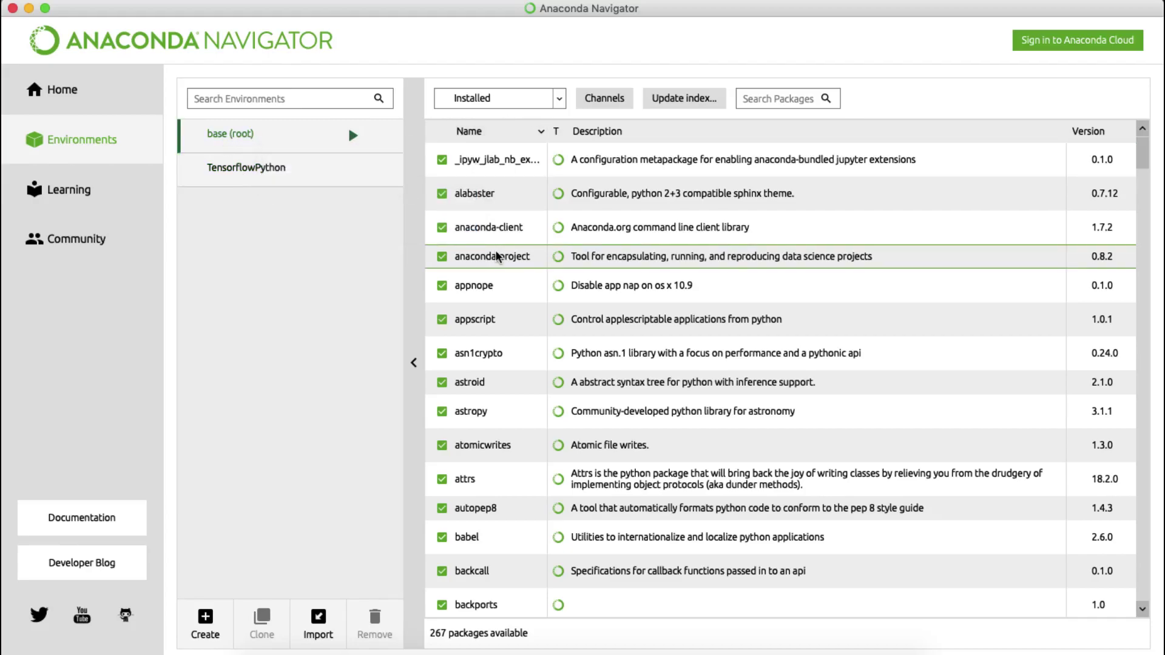
pyautogui.scroll(-10, 485, 392)
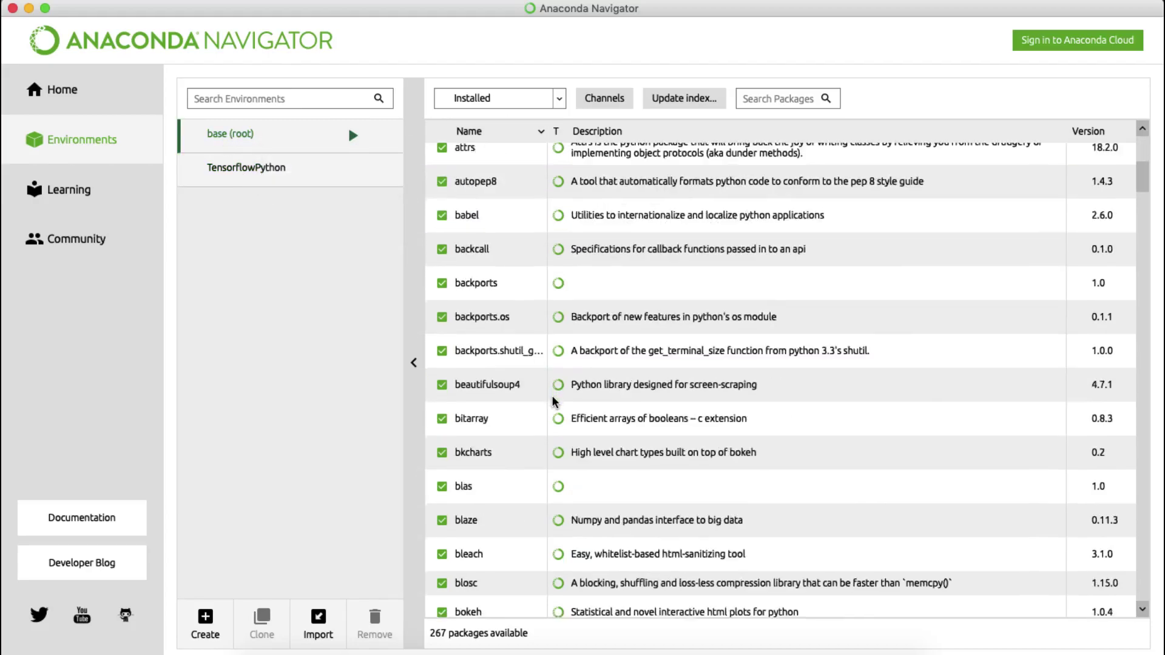
pyautogui.scroll(-11, 553, 401)
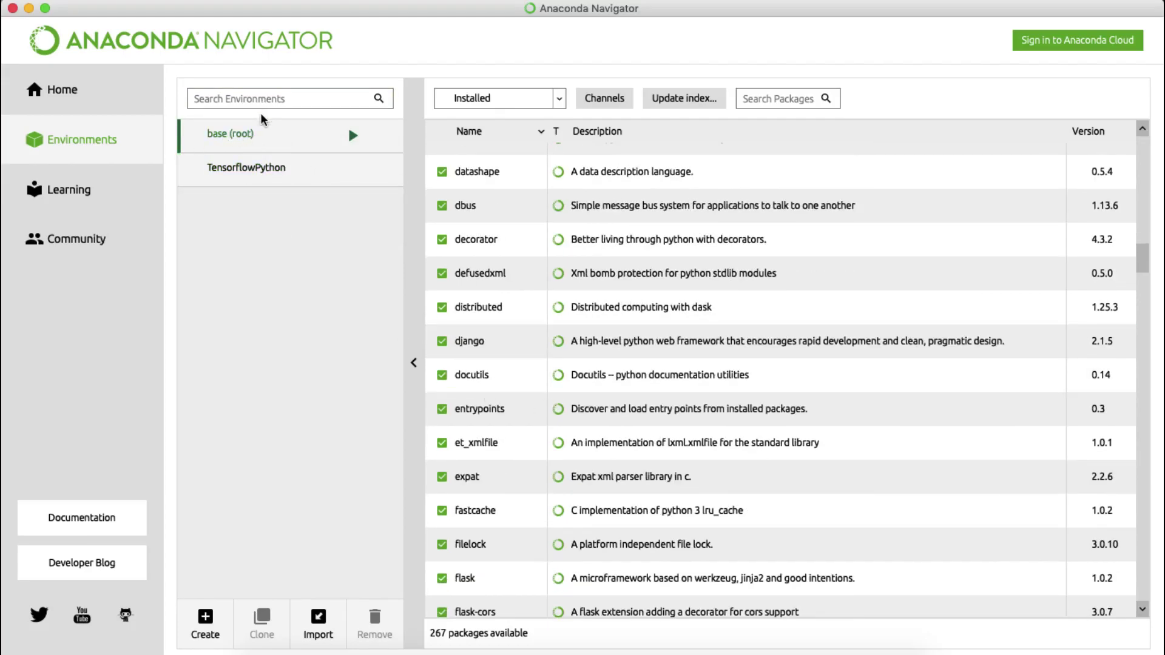
# Filter the base (root) package list to Not installed and browse the packages available for installation.
pyautogui.click(546, 99)
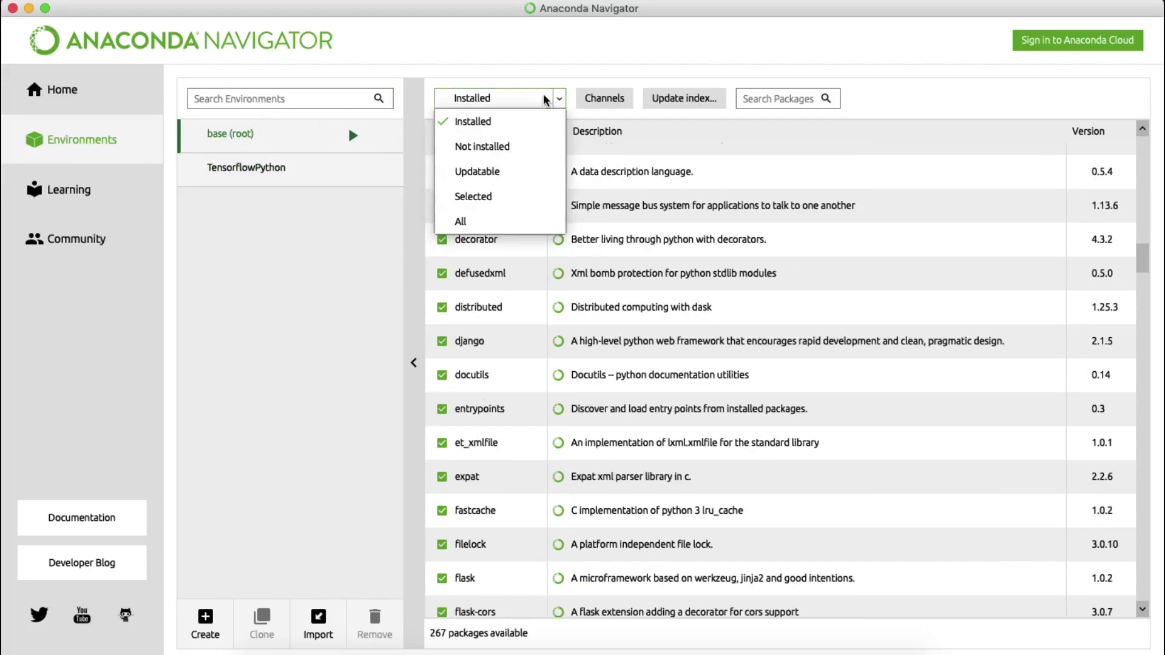
pyautogui.click(503, 146)
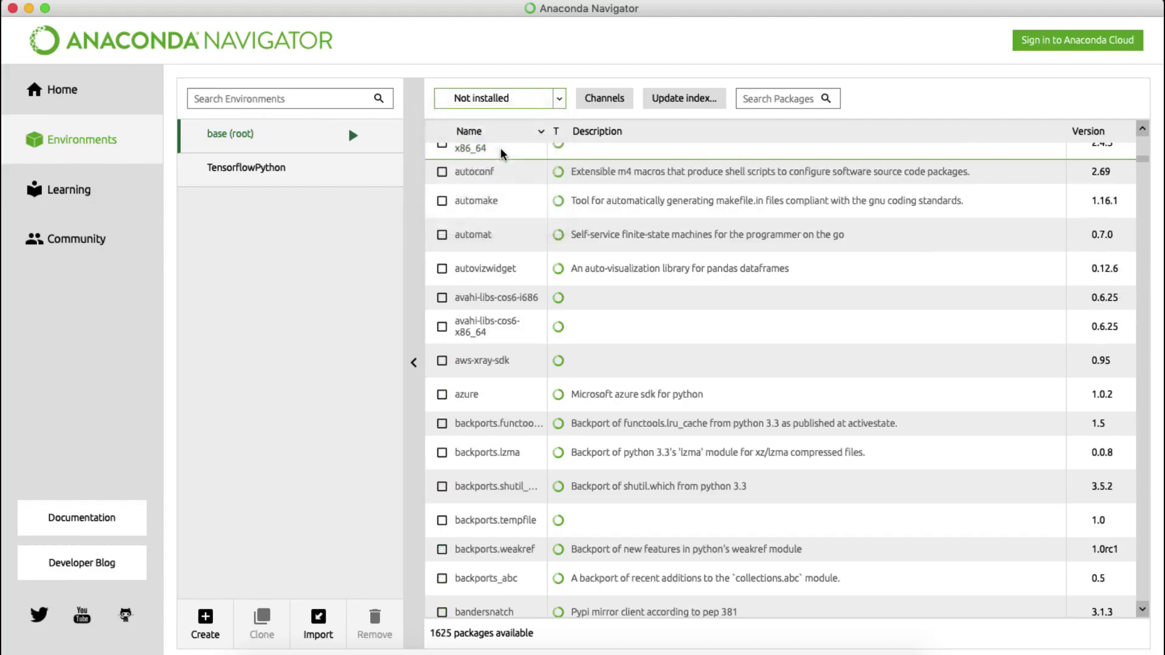
pyautogui.scroll(-20, 564, 296)
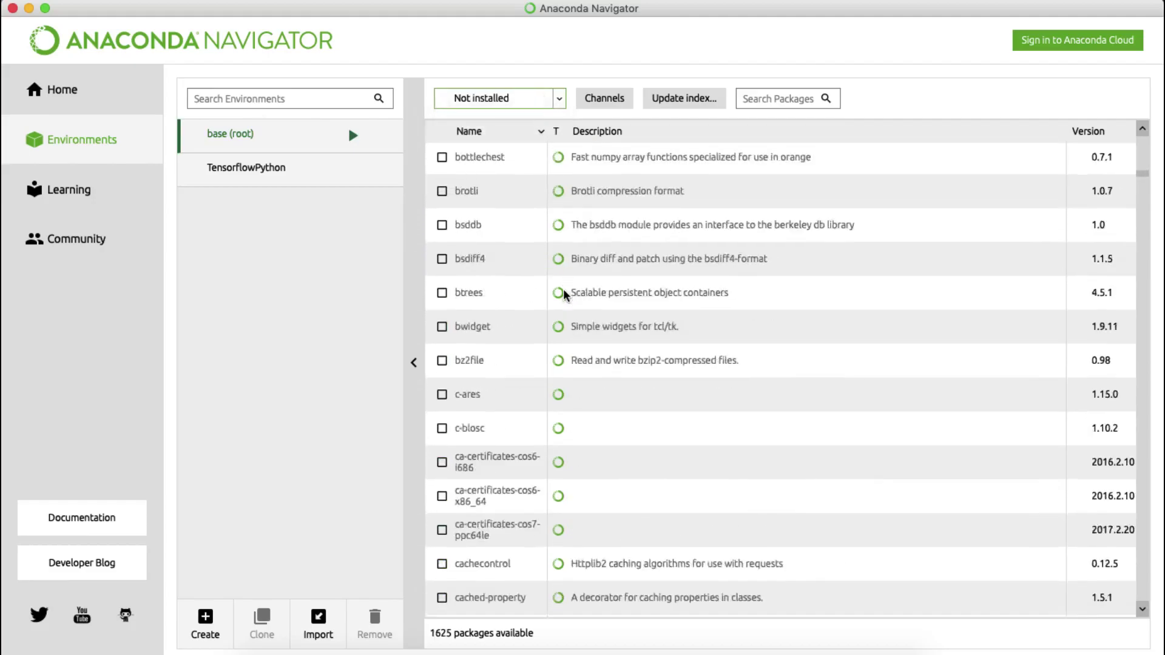
pyautogui.scroll(-20, 564, 295)
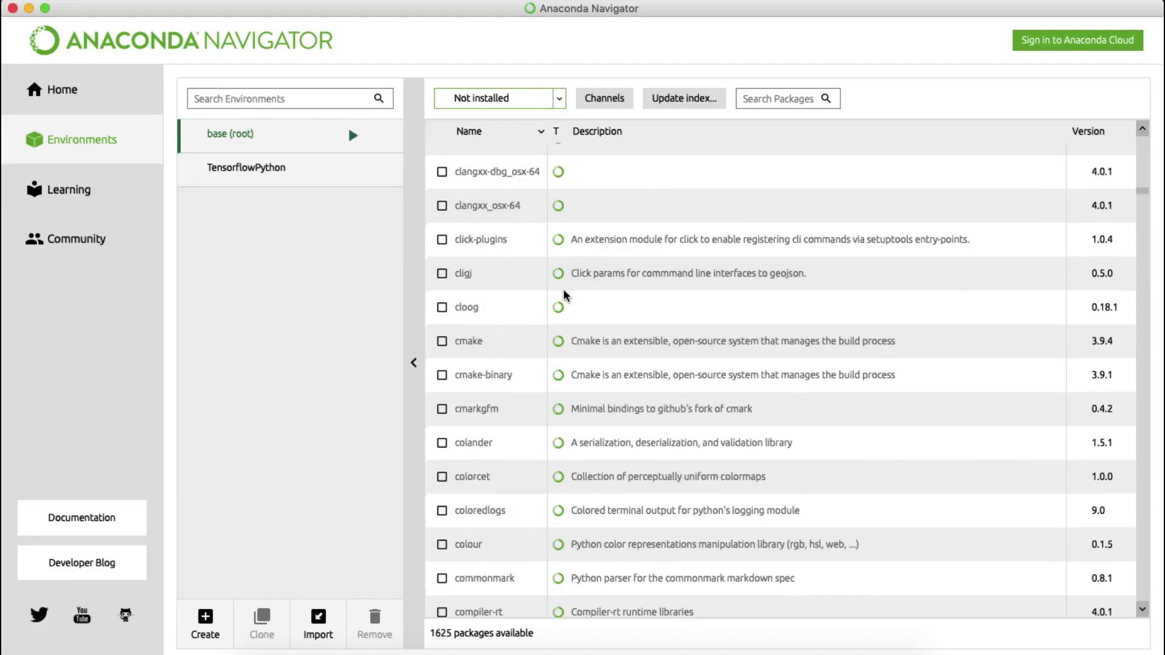
pyautogui.scroll(-10, 563, 295)
pyautogui.scroll(5, 564, 296)
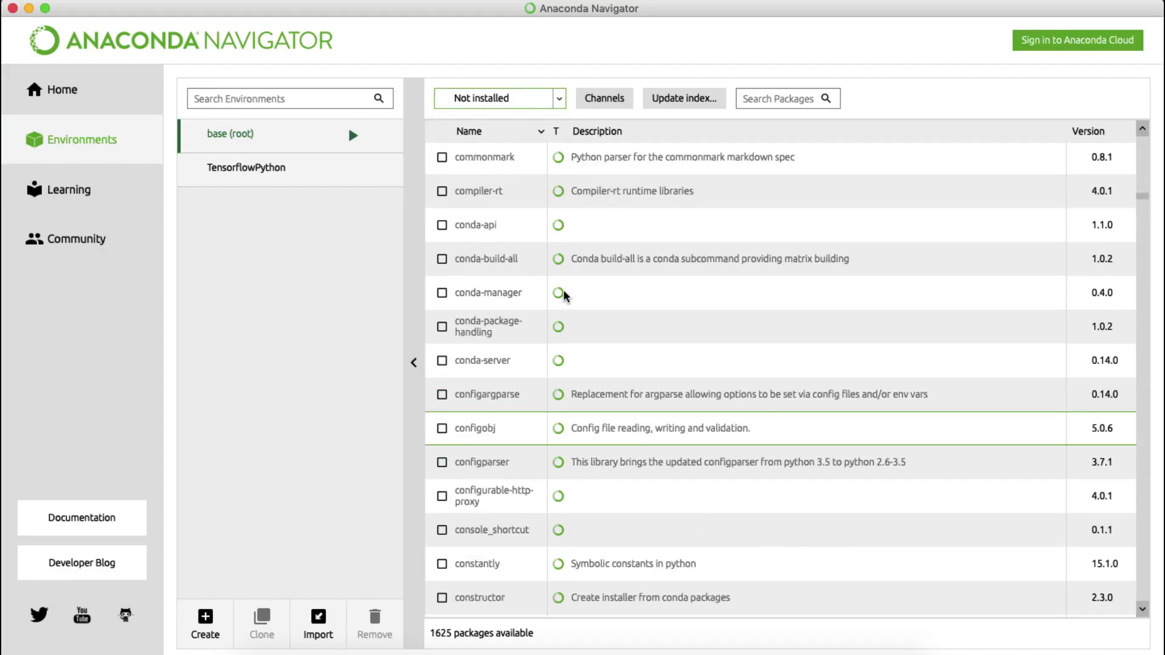
pyautogui.scroll(4, 564, 295)
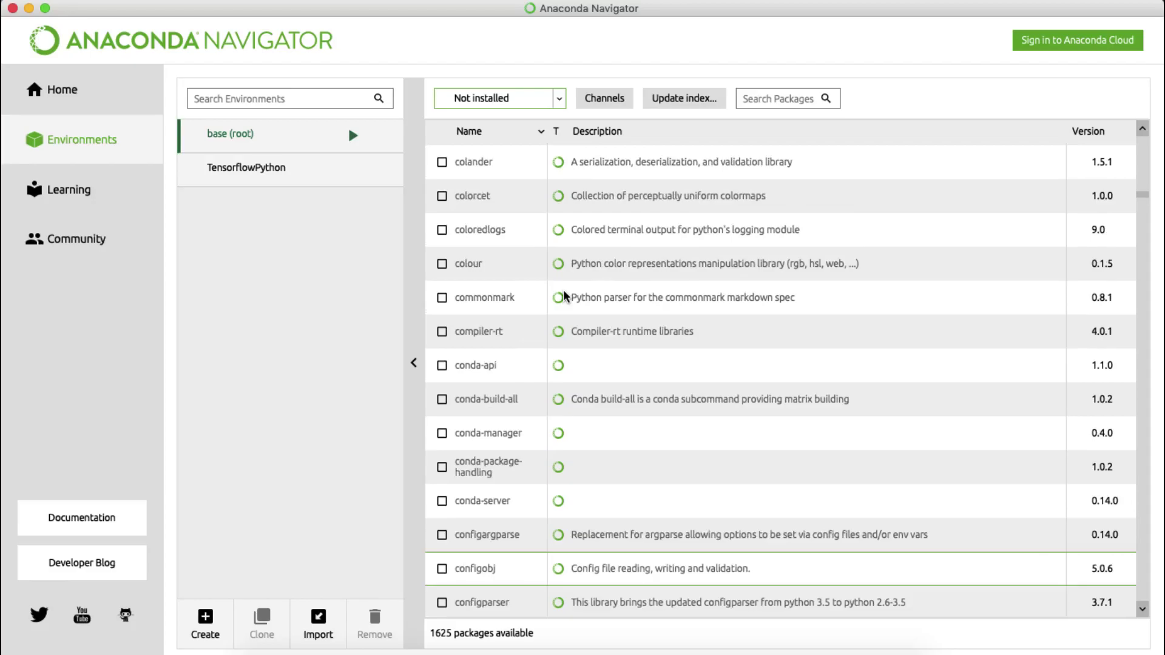
# List the updatable packages and mark sip and nbconvert for update.
pyautogui.click(493, 98)
pyautogui.click(468, 171)
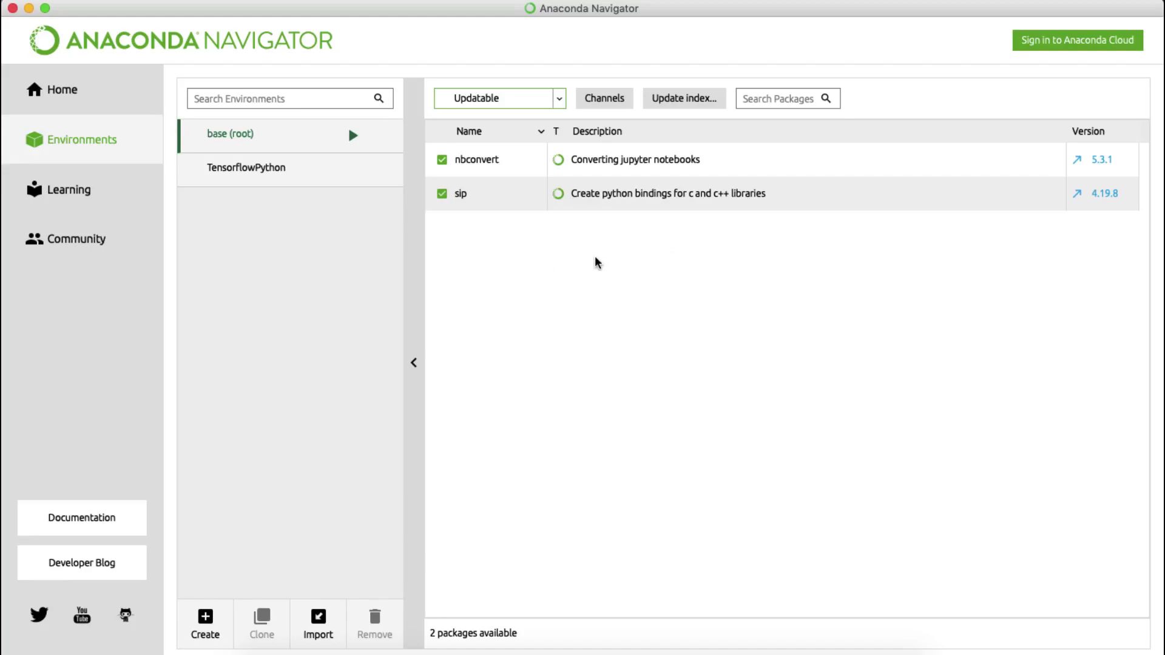
pyautogui.click(1104, 195)
pyautogui.click(1102, 162)
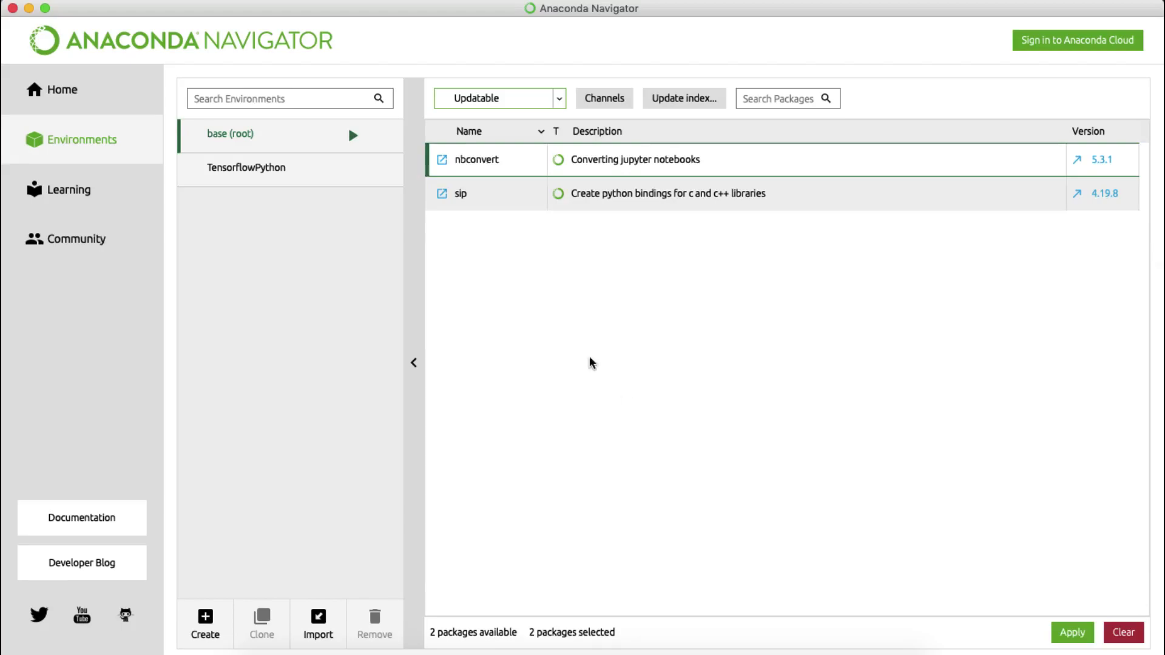
# Clear the package marks and filter the list to Selected packages.
pyautogui.click(1119, 632)
pyautogui.click(528, 97)
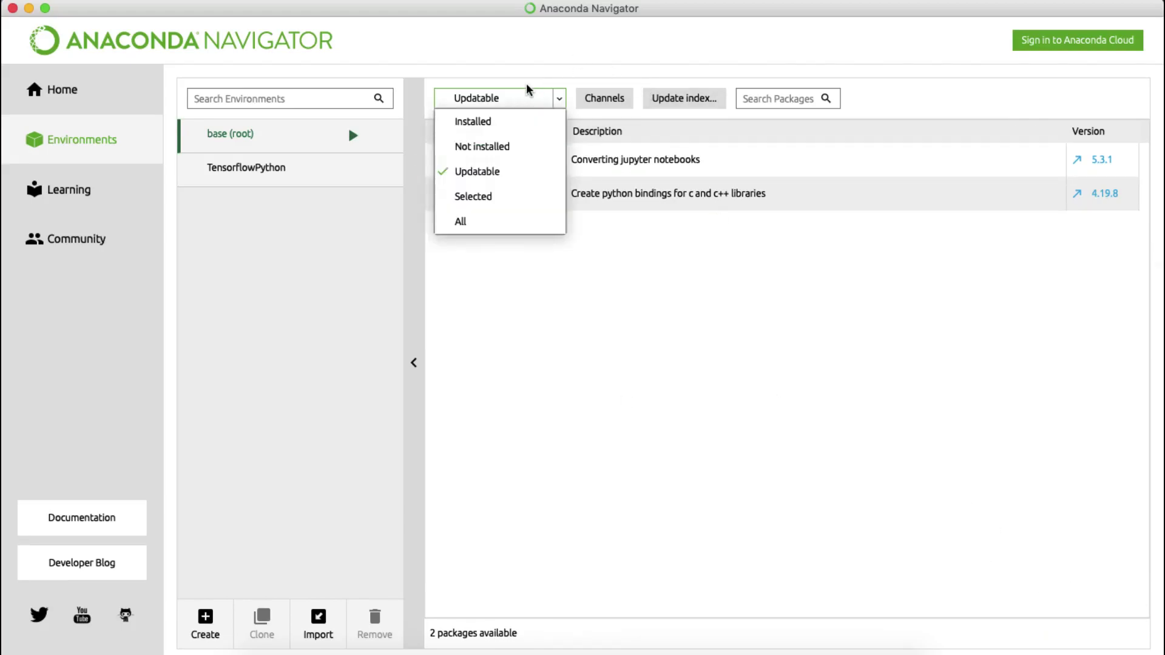
pyautogui.click(509, 200)
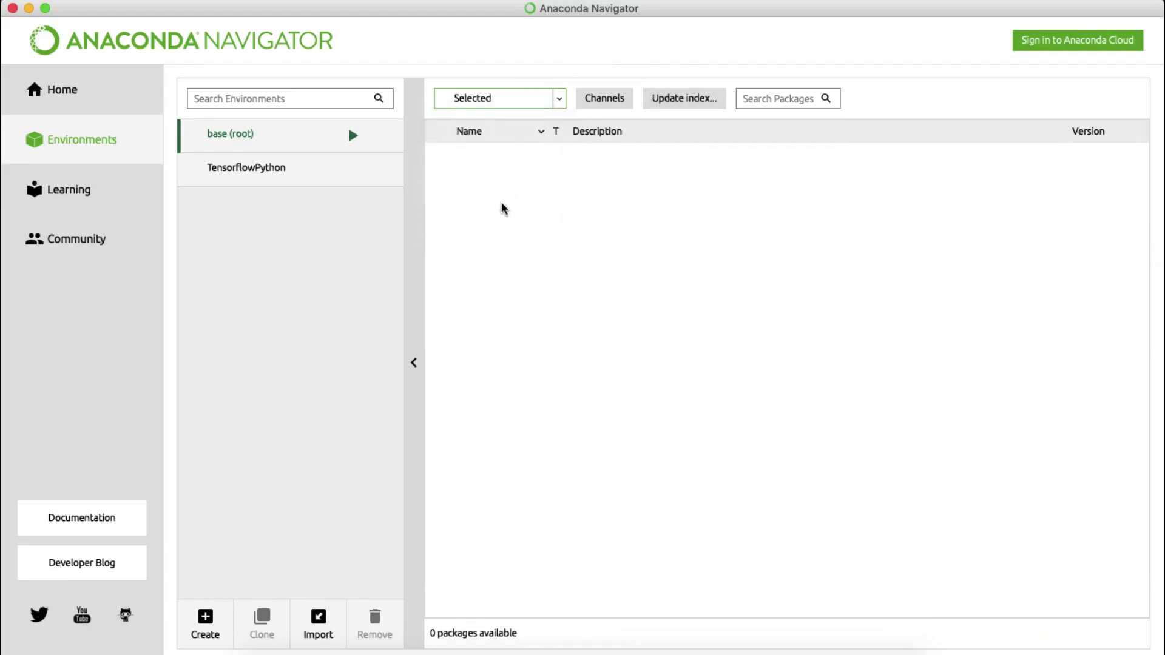
# Return to the updatable packages, mark sip and nbconvert for update again, and list only the selected packages.
pyautogui.click(510, 102)
pyautogui.click(484, 172)
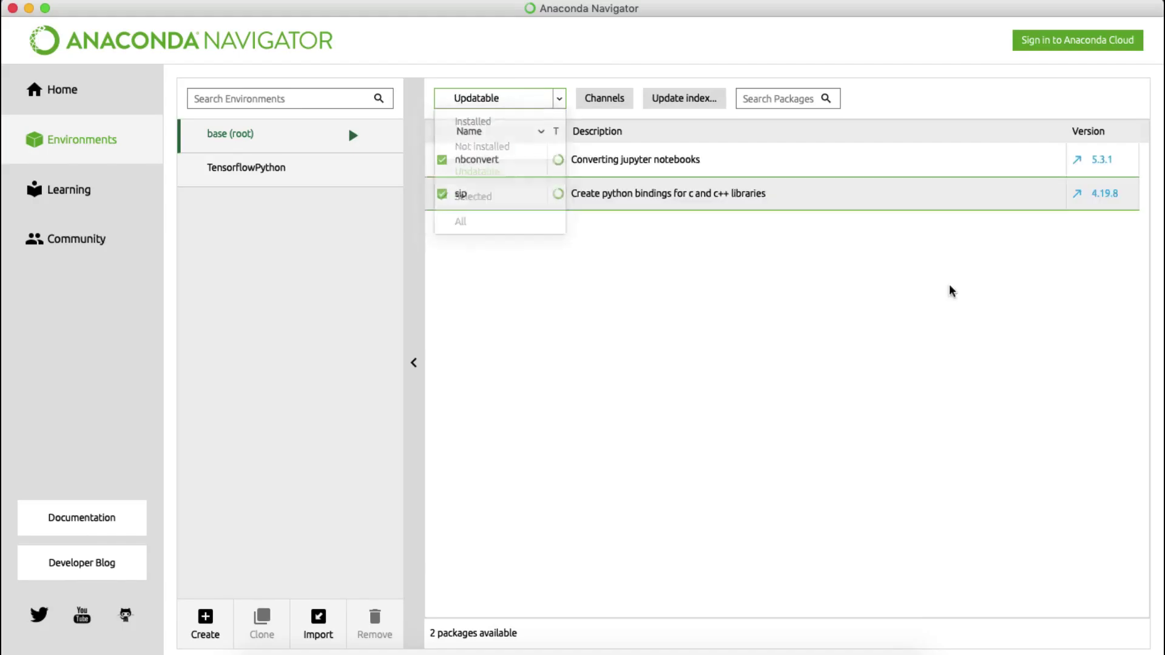
pyautogui.click(1105, 193)
pyautogui.click(1101, 159)
pyautogui.click(497, 99)
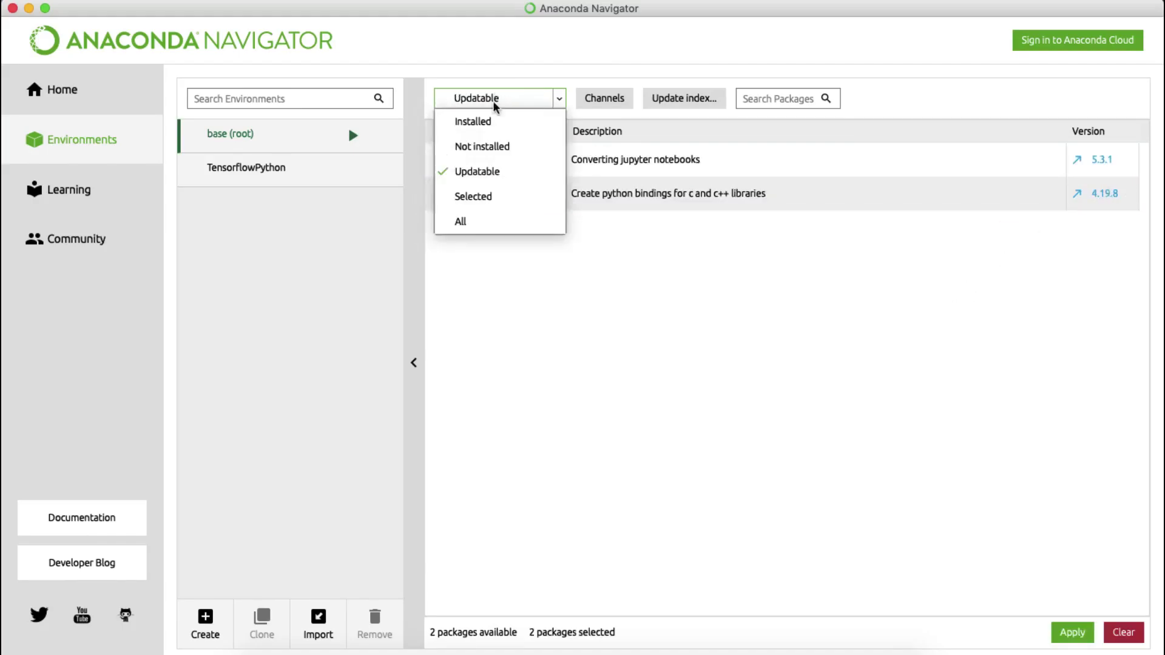
pyautogui.click(469, 198)
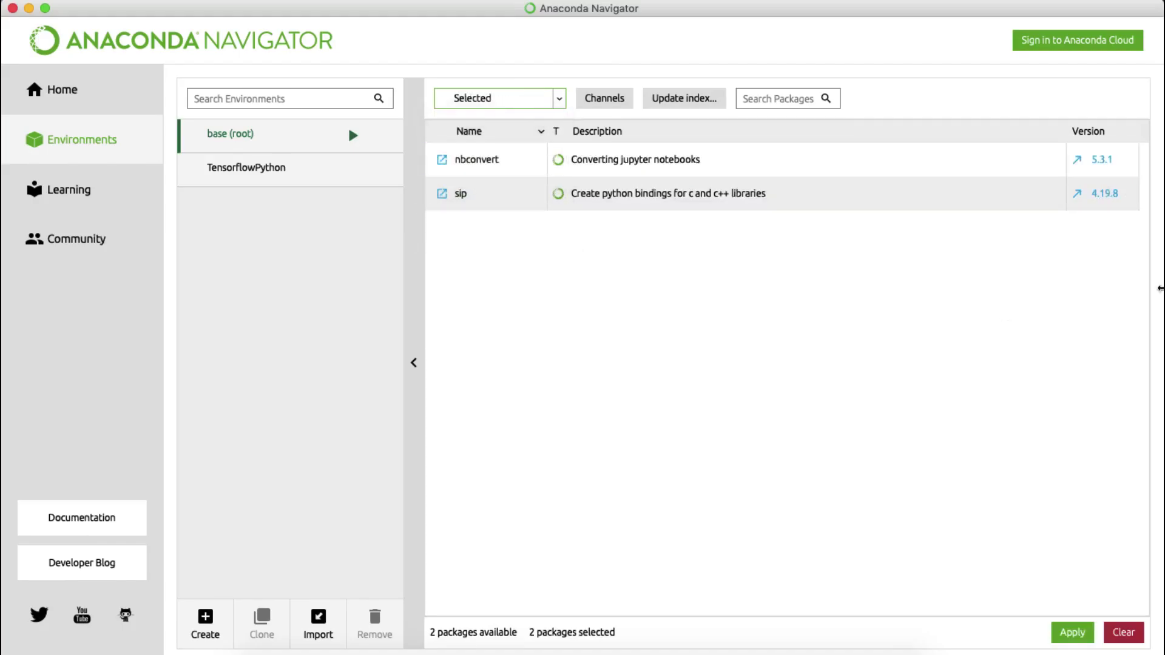
# Clear the marks among the updatable packages, mark only sip for update, and filter the list to Selected.
pyautogui.click(515, 100)
pyautogui.click(496, 171)
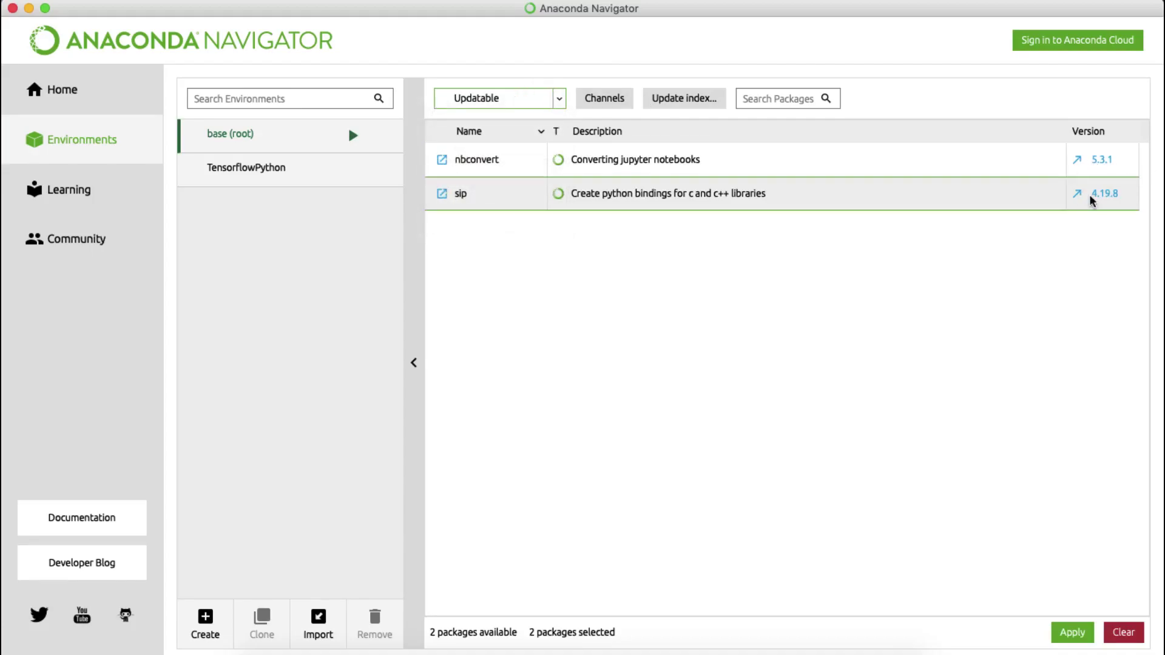
pyautogui.click(1123, 632)
pyautogui.click(1105, 193)
pyautogui.click(492, 100)
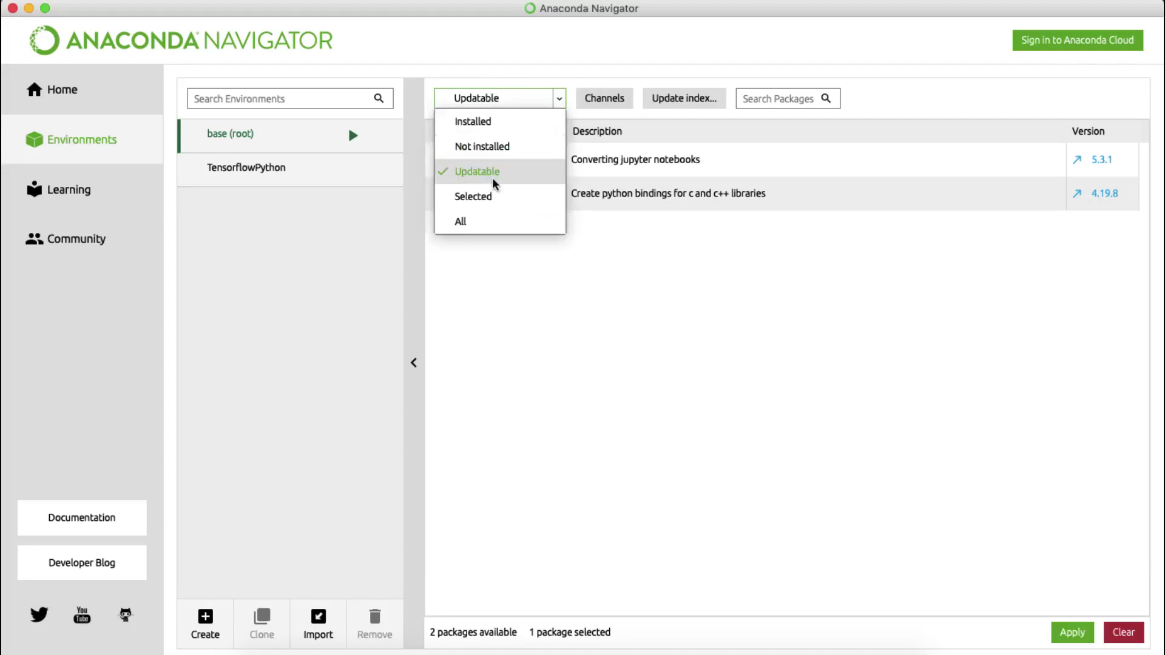
pyautogui.click(490, 200)
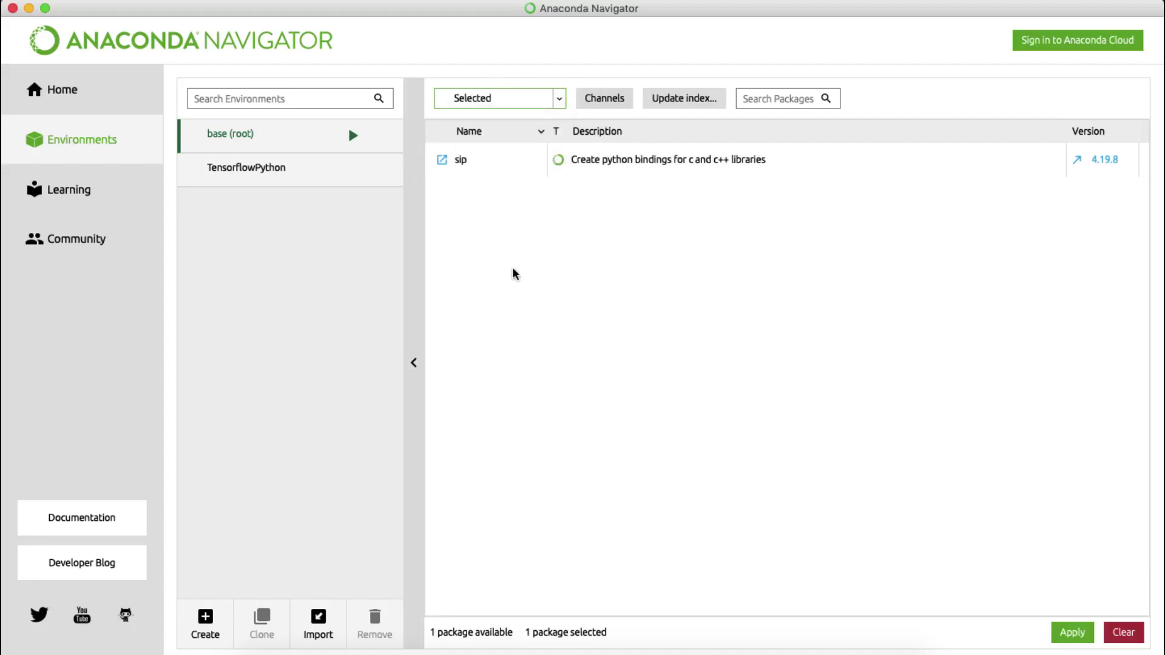
# Show all packages for the base (root) environment and browse the beginning of the list.
pyautogui.click(524, 105)
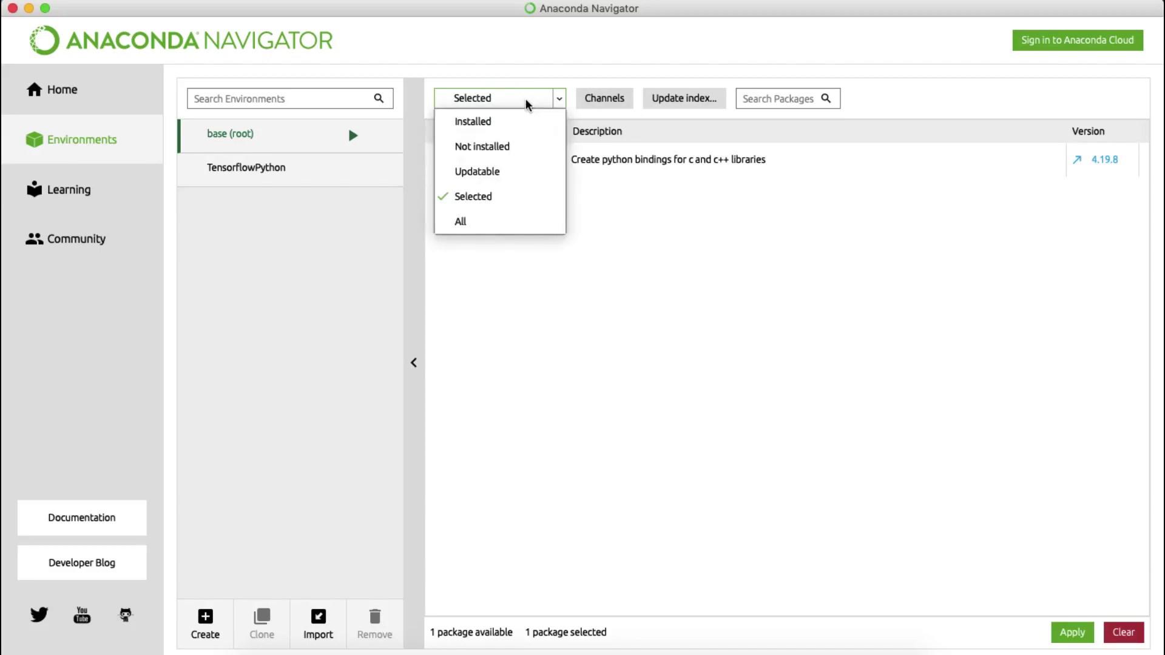
pyautogui.click(501, 225)
pyautogui.scroll(-10, 598, 256)
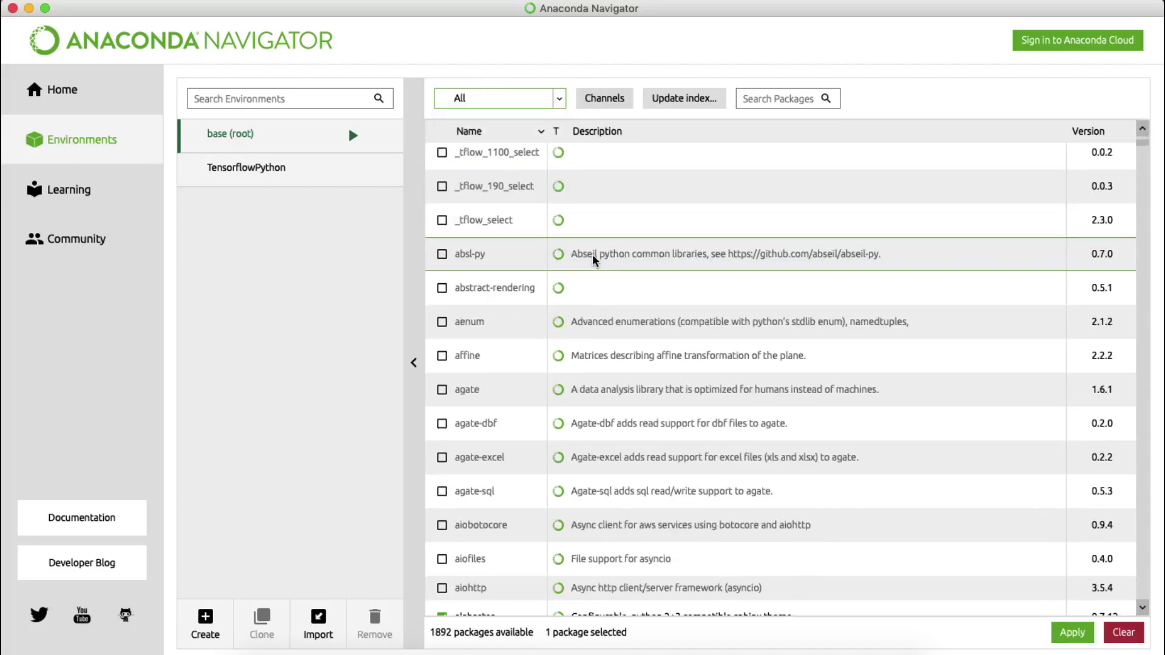
pyautogui.moveTo(1141, 149)
pyautogui.mouseDown()
pyautogui.moveTo(1137, 602)
pyautogui.moveTo(1144, 182)
pyautogui.moveTo(1162, 142)
pyautogui.mouseUp()
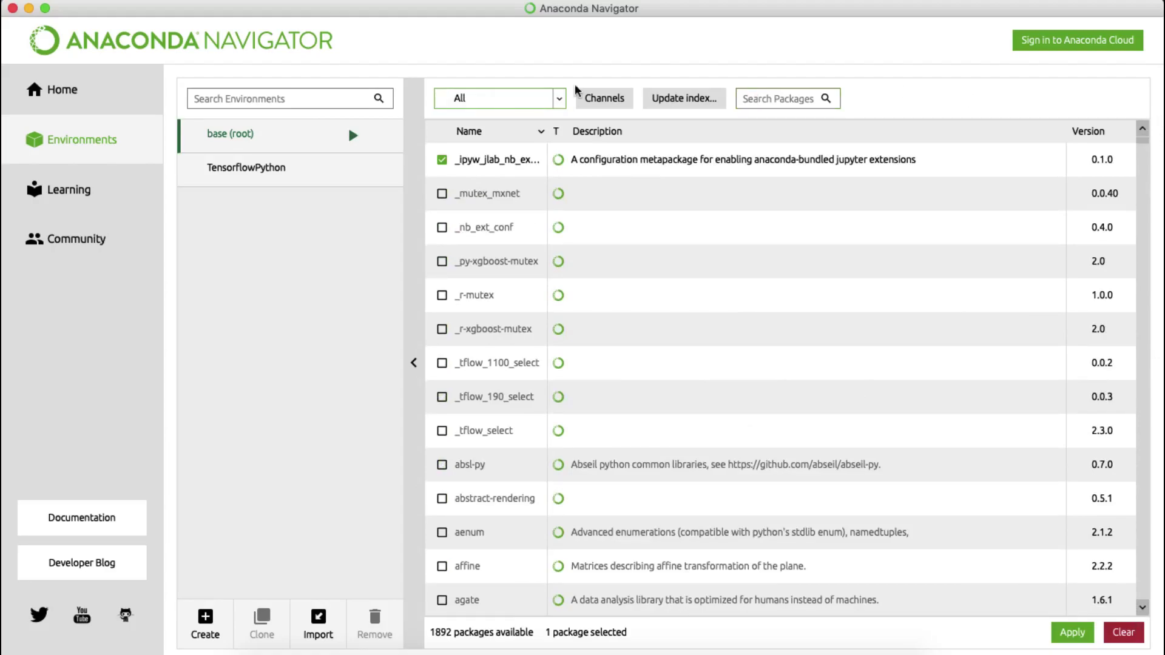
# Update the package index and filter the base (root) package list to Updatable.
pyautogui.click(693, 102)
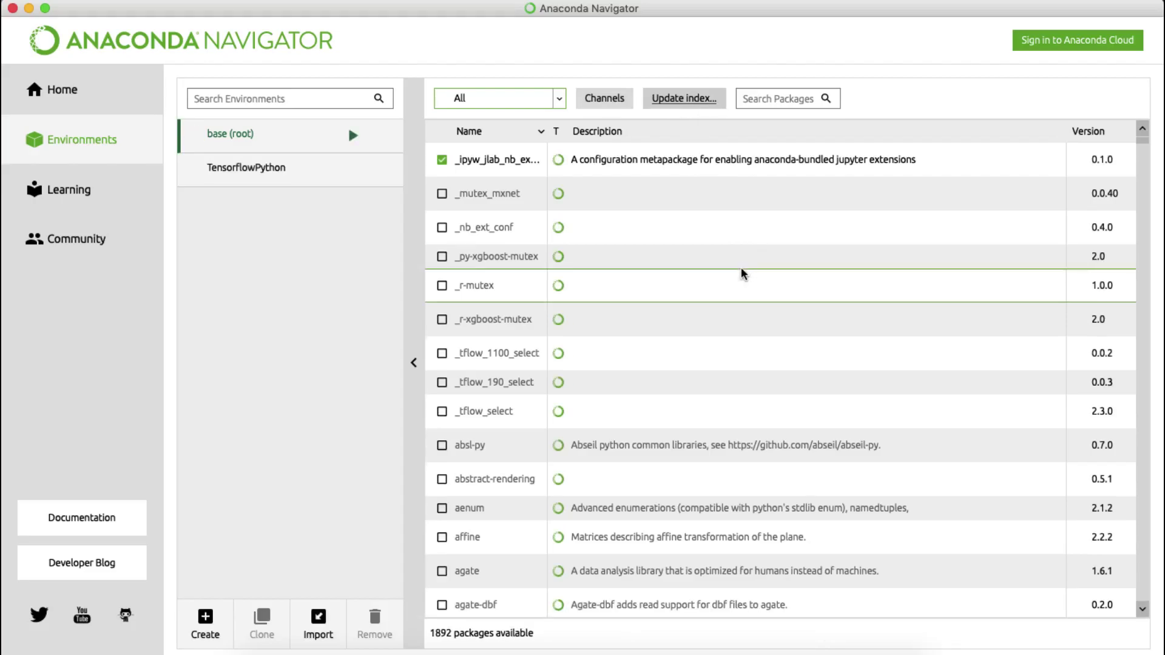
pyautogui.click(504, 99)
pyautogui.click(511, 172)
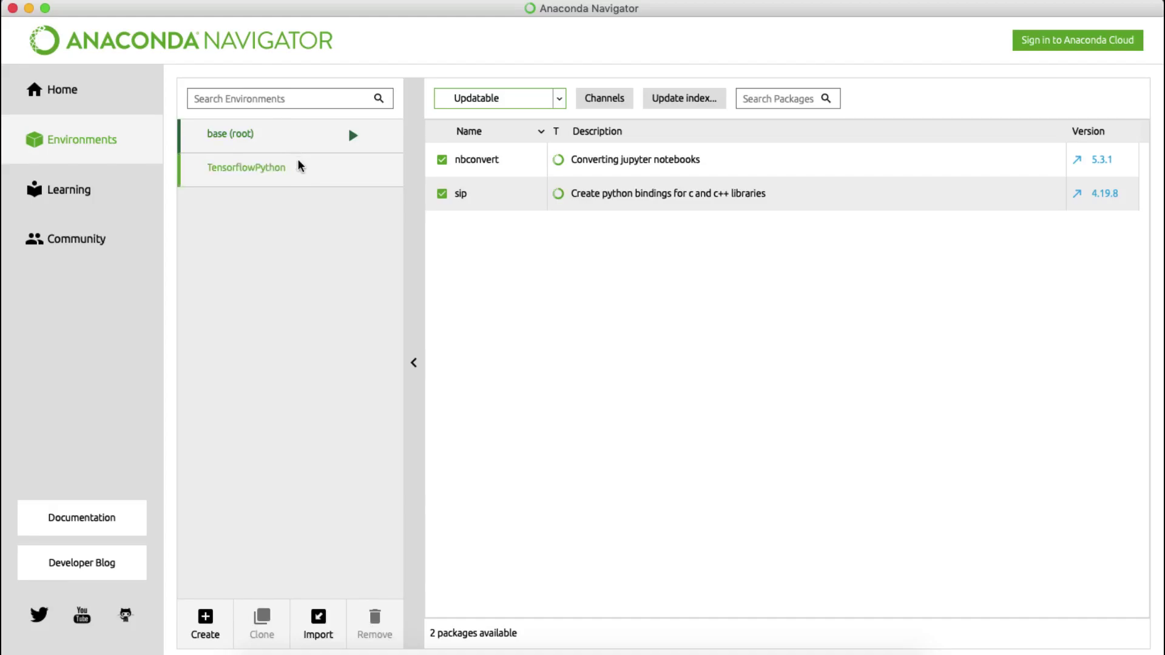
# Activate the TensorflowPython environment and view the options for importing a new environment without importing one.
pyautogui.click(261, 173)
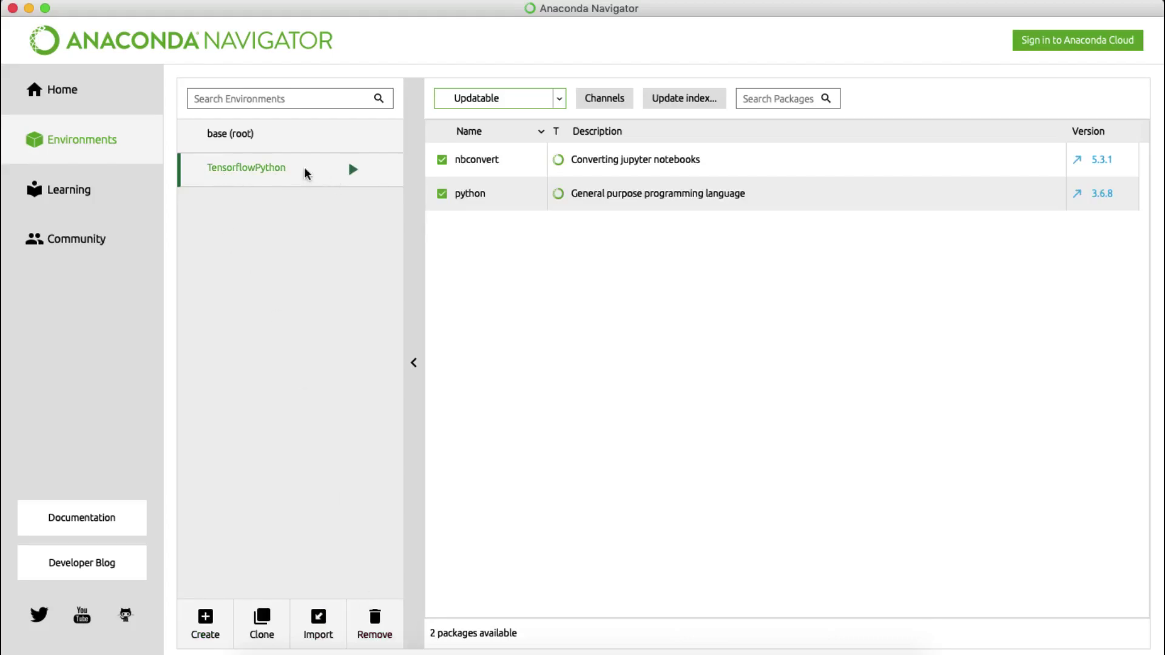
pyautogui.click(318, 618)
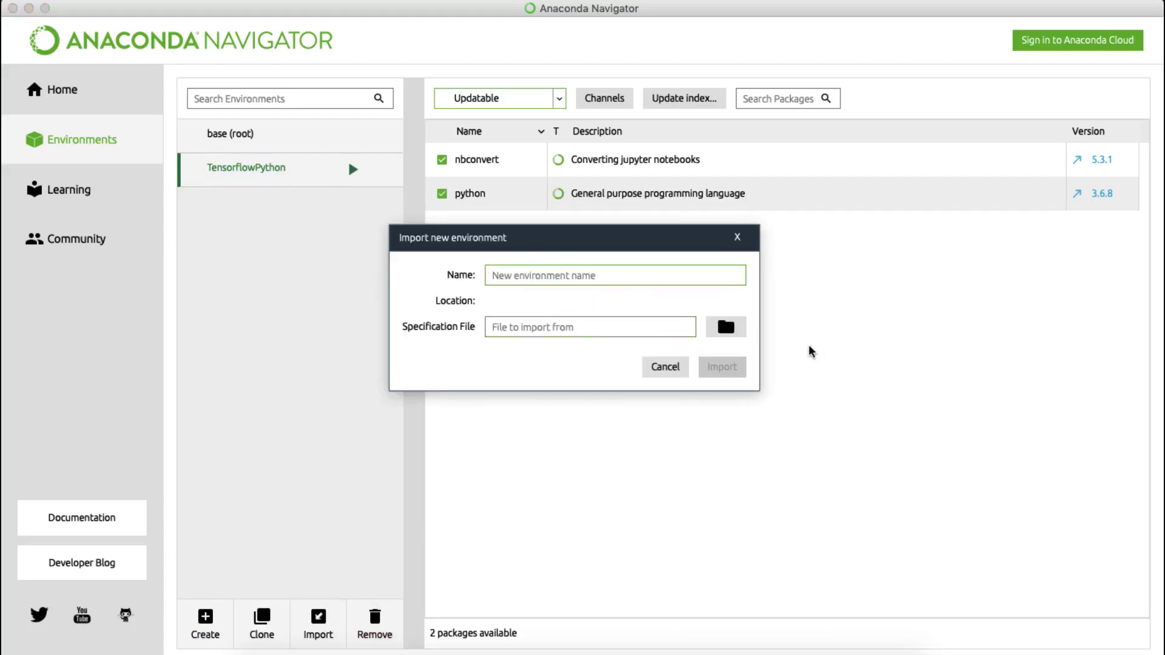
pyautogui.click(666, 367)
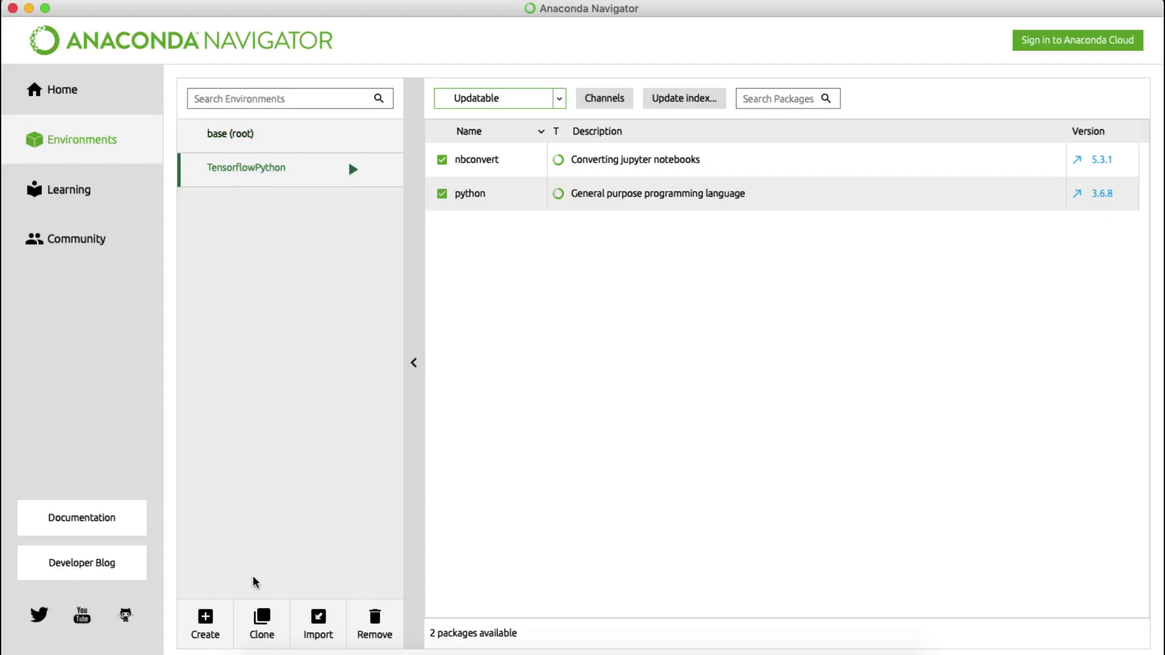
# Examine the Python versions offered for a new environment and cancel without creating one.
pyautogui.click(205, 622)
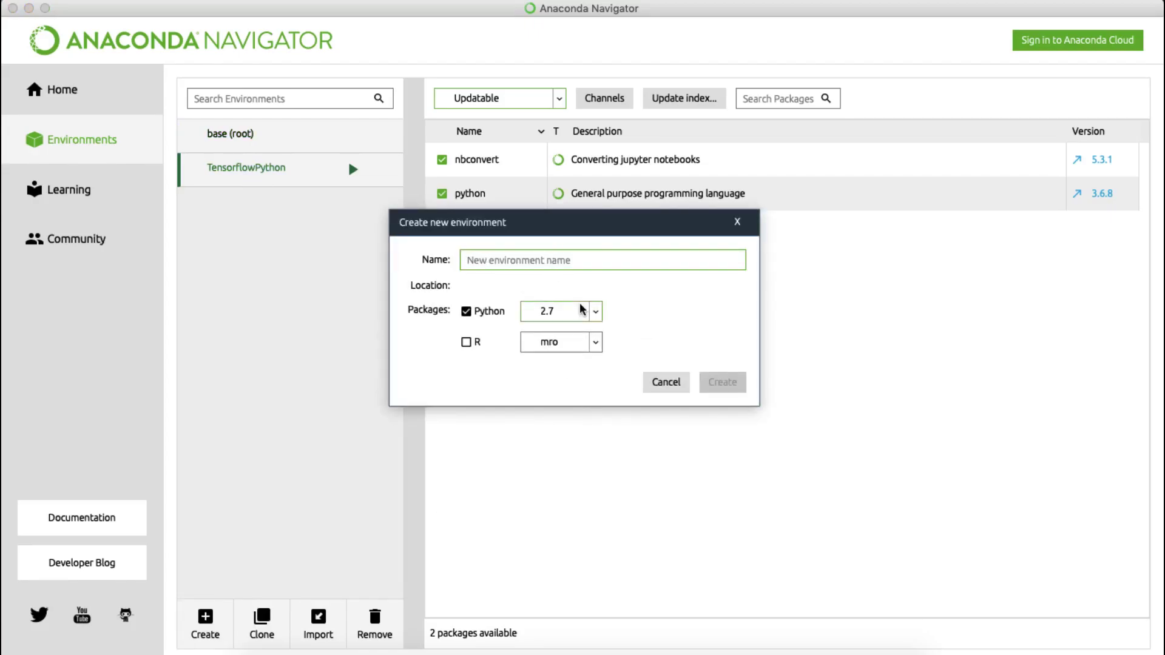
pyautogui.click(595, 311)
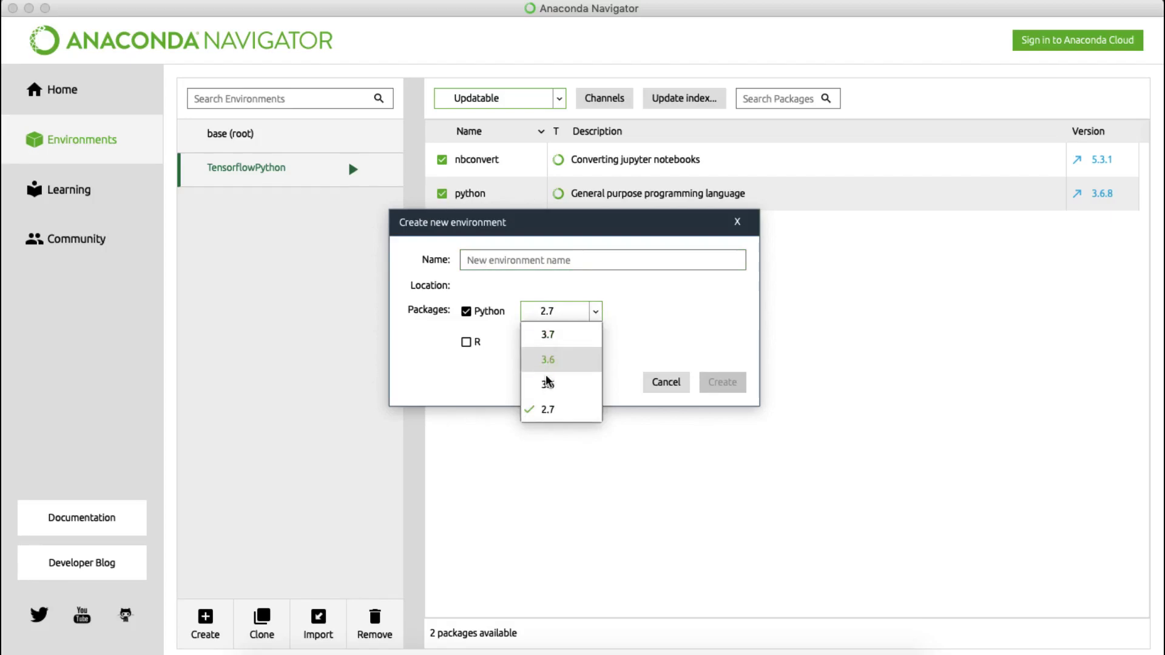
pyautogui.click(706, 316)
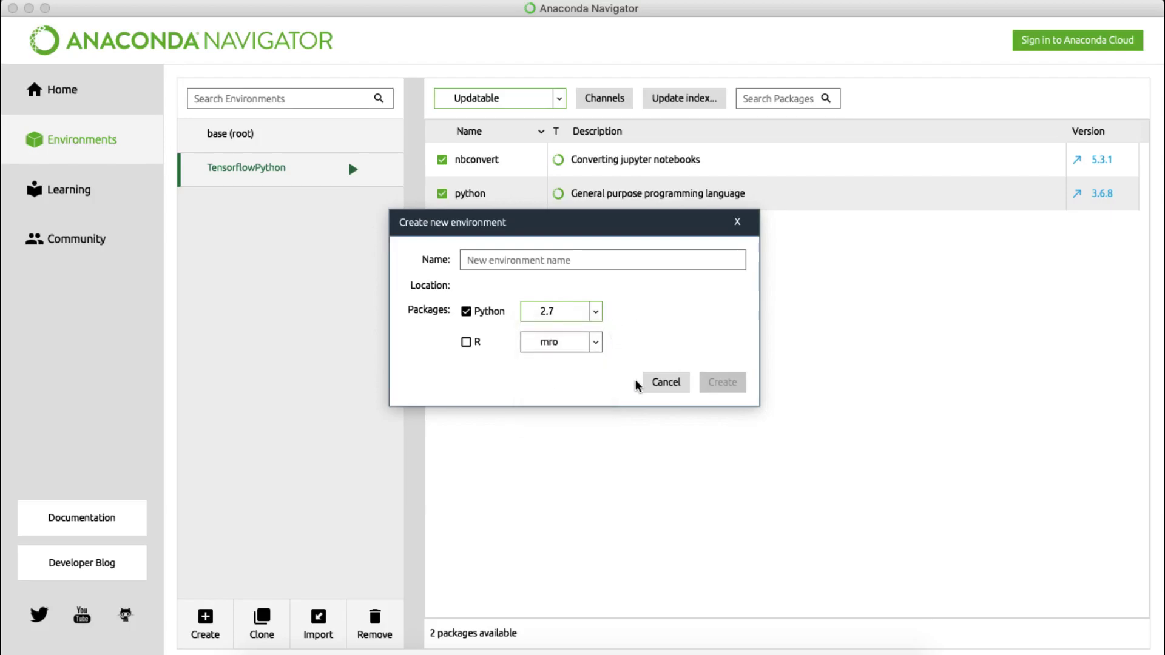
pyautogui.click(667, 382)
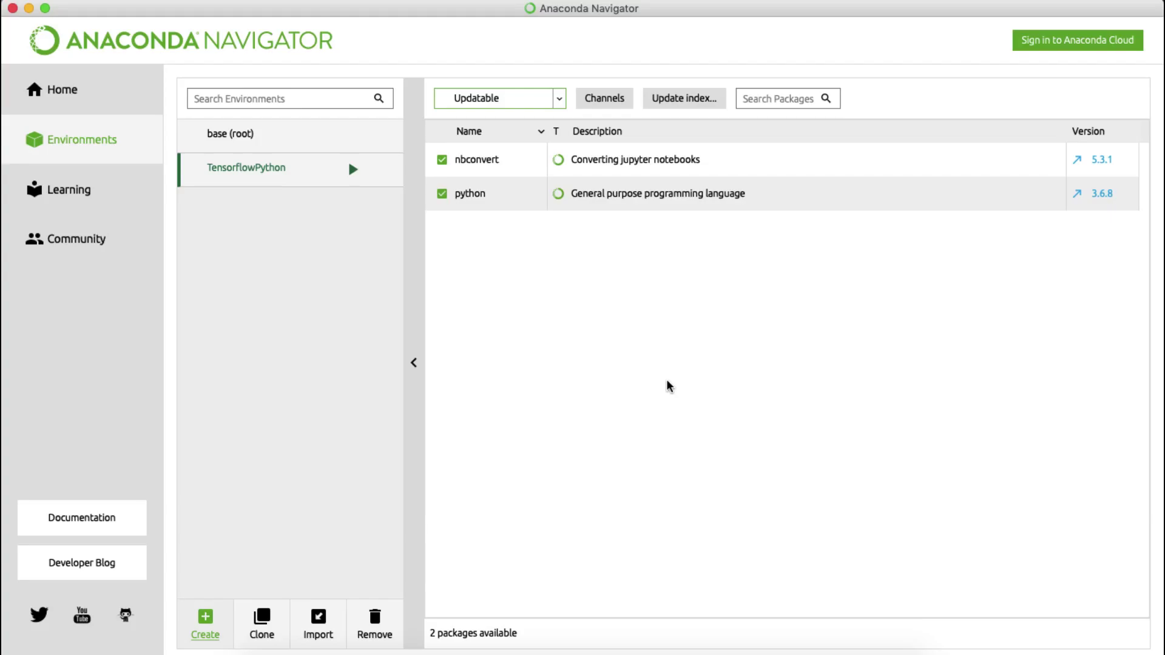
# Open a terminal in the TensorflowPython environment, move its window aside, and clear its screen with clear.
pyautogui.click(351, 171)
pyautogui.click(353, 169)
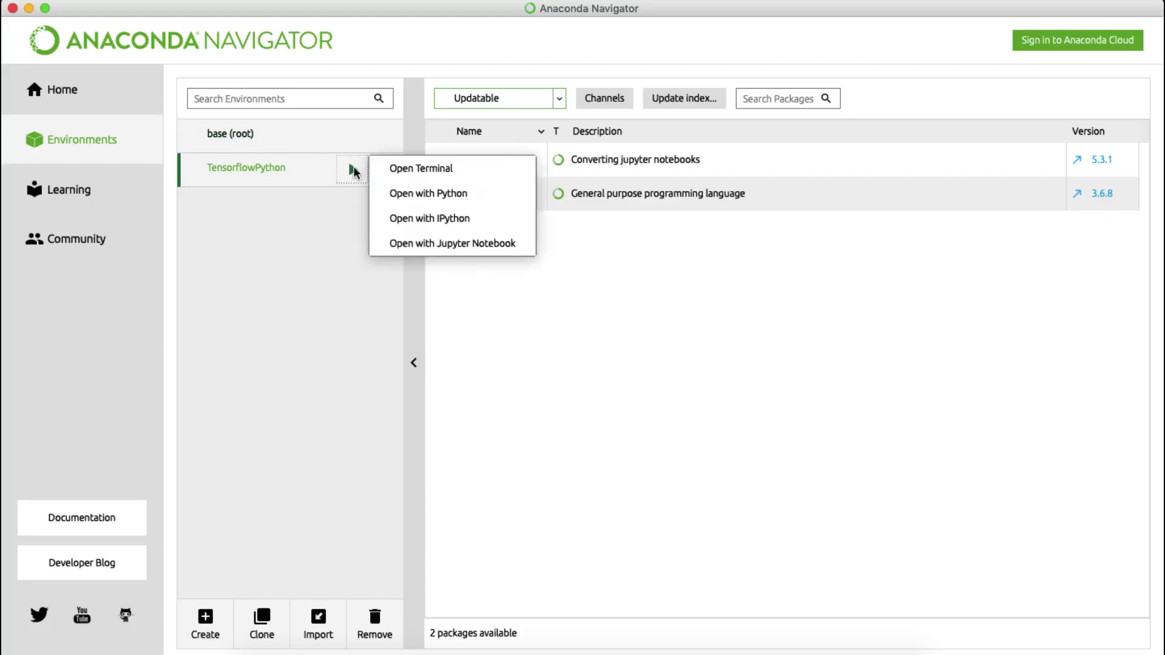
pyautogui.click(422, 169)
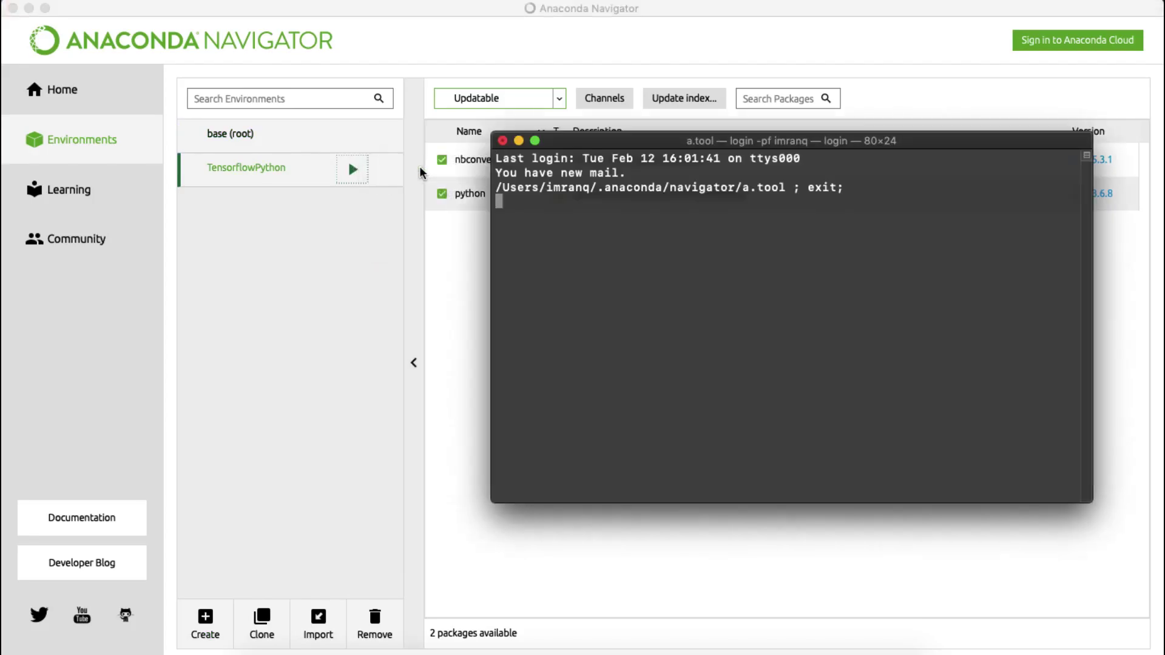
pyautogui.moveTo(654, 141); pyautogui.dragTo(552, 141)
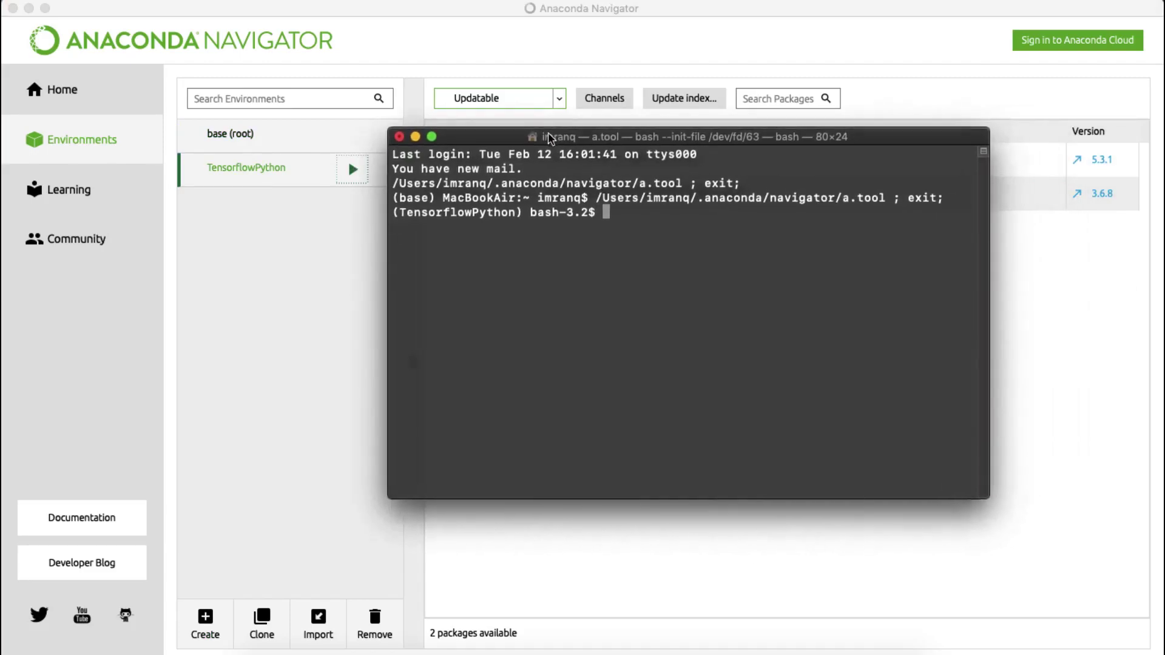
pyautogui.write('clear')
pyautogui.press('Return')
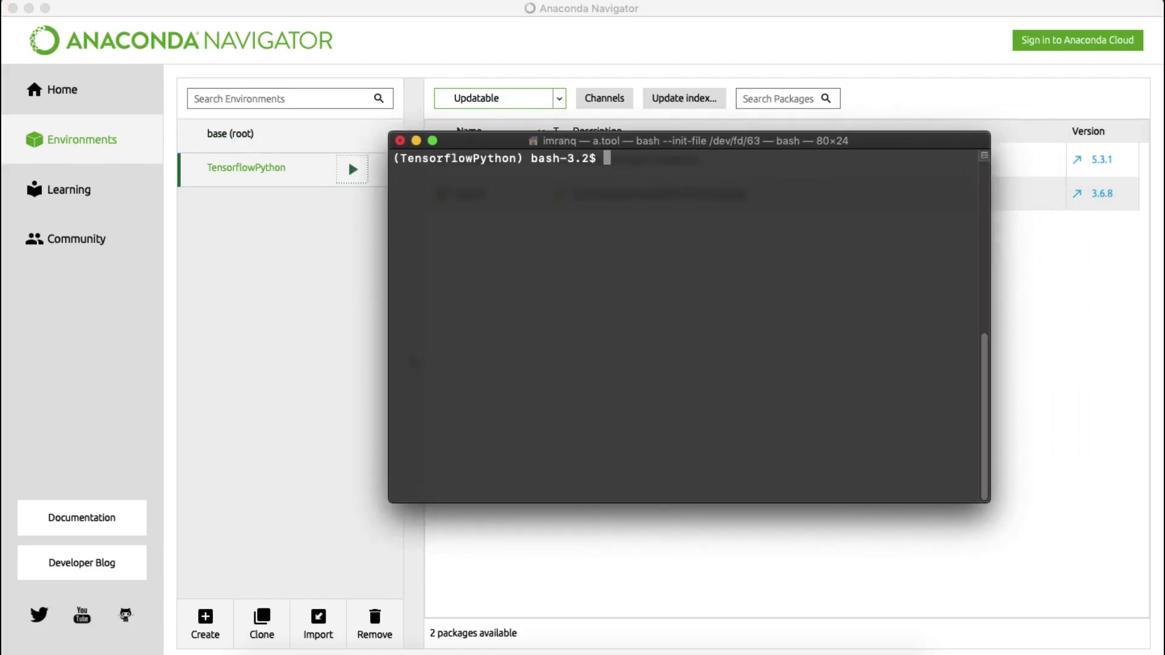
# Check the Python version of the TensorflowPython environment by running python --version in its terminal, and highlight the output line.
pyautogui.write('python --versio')
pyautogui.write('n')
pyautogui.press('Return')
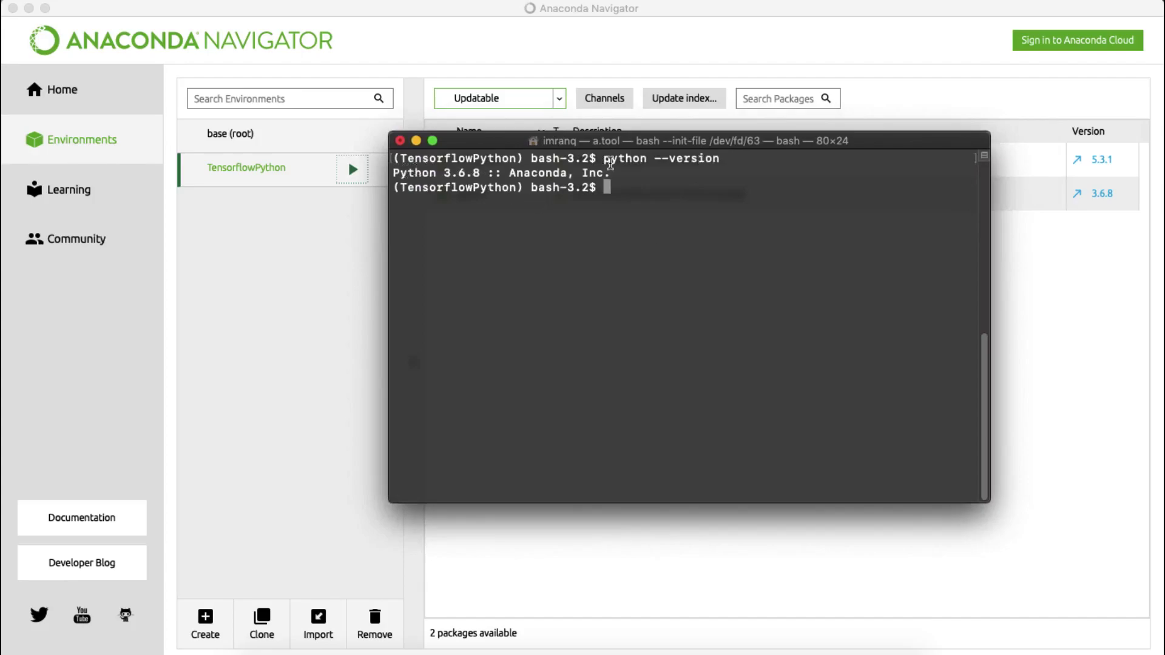
pyautogui.moveTo(600, 186); pyautogui.dragTo(385, 174)
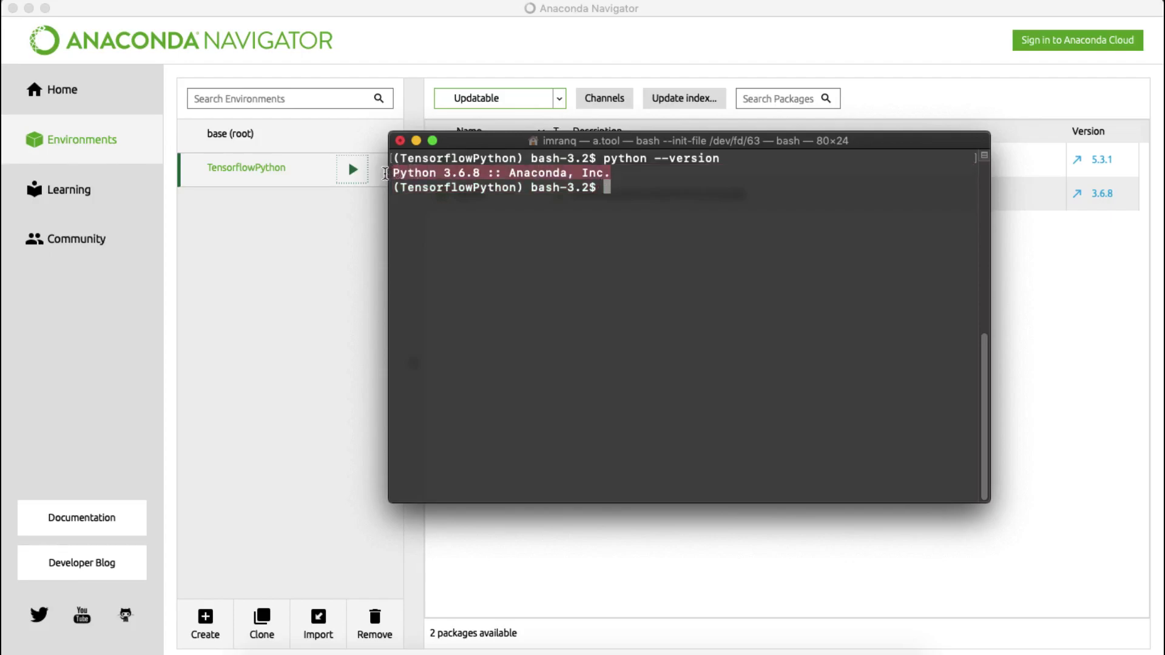
# Activate the base (root) environment in Anaconda Navigator and open a terminal in it.
pyautogui.click(240, 321)
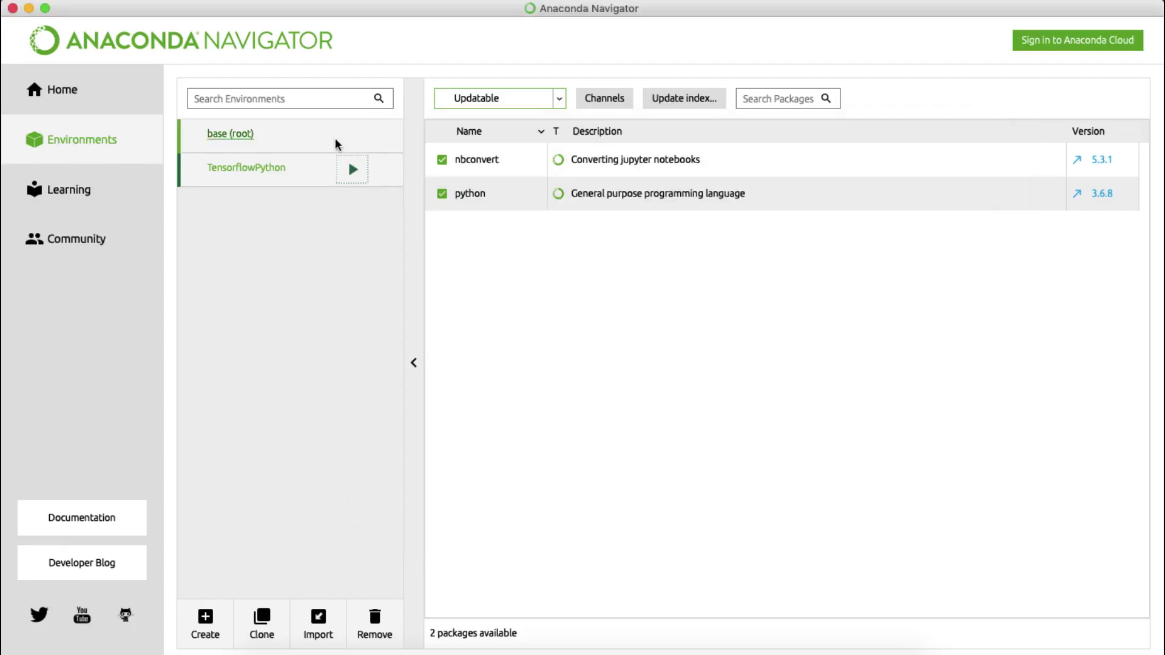
pyautogui.click(334, 139)
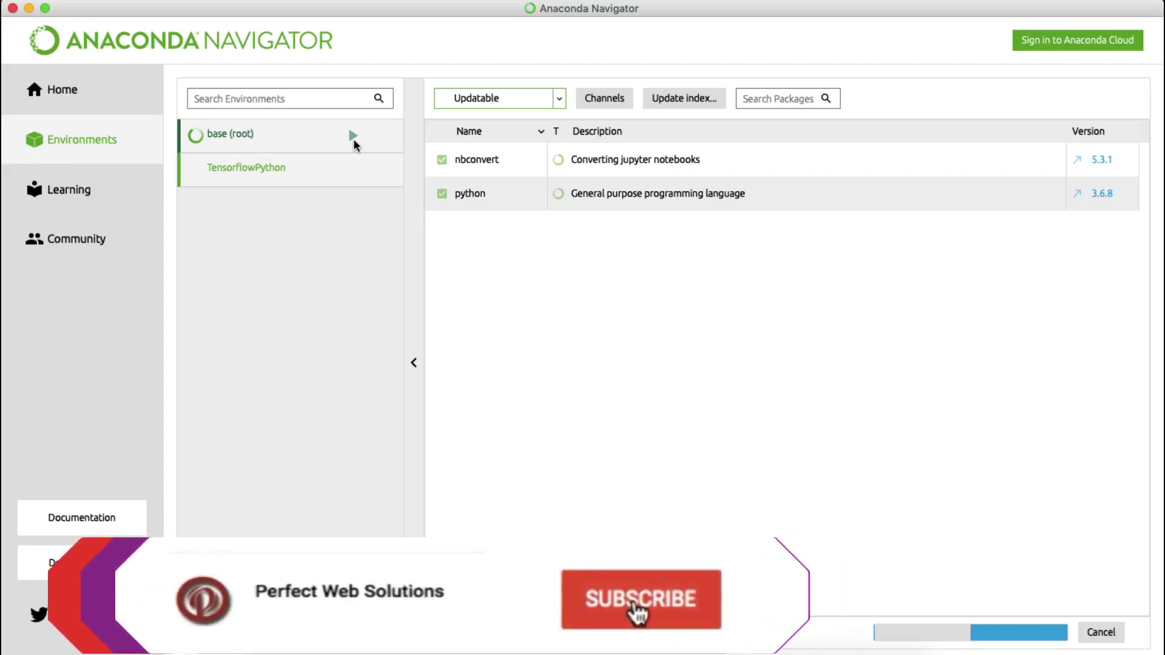
pyautogui.click(353, 137)
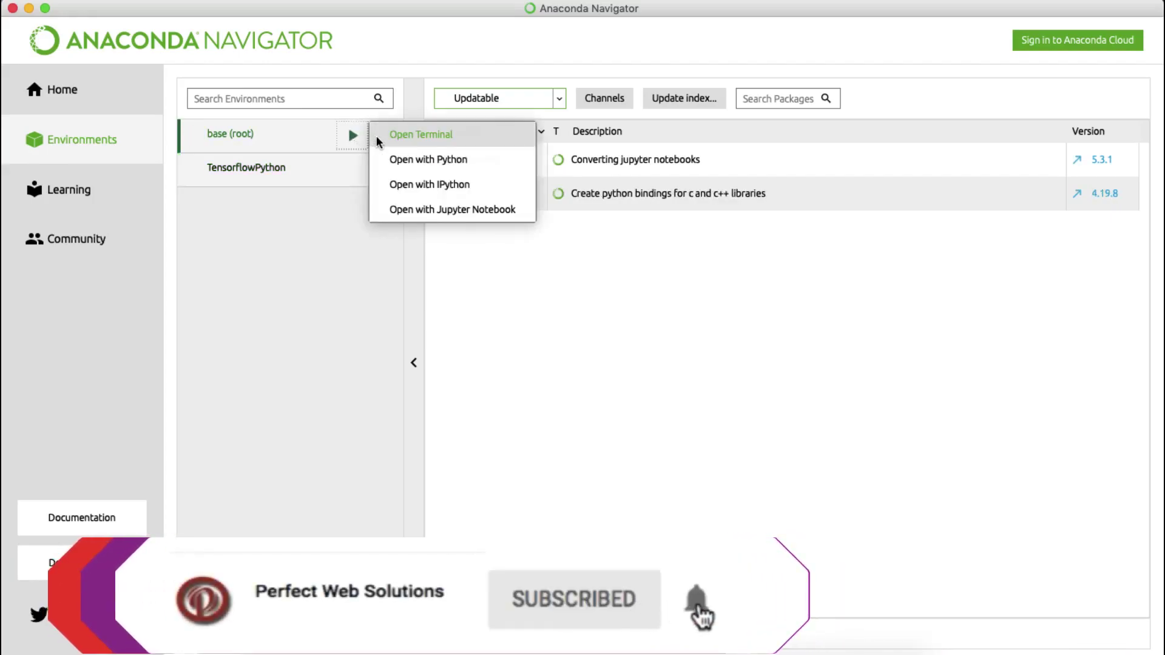
pyautogui.click(376, 136)
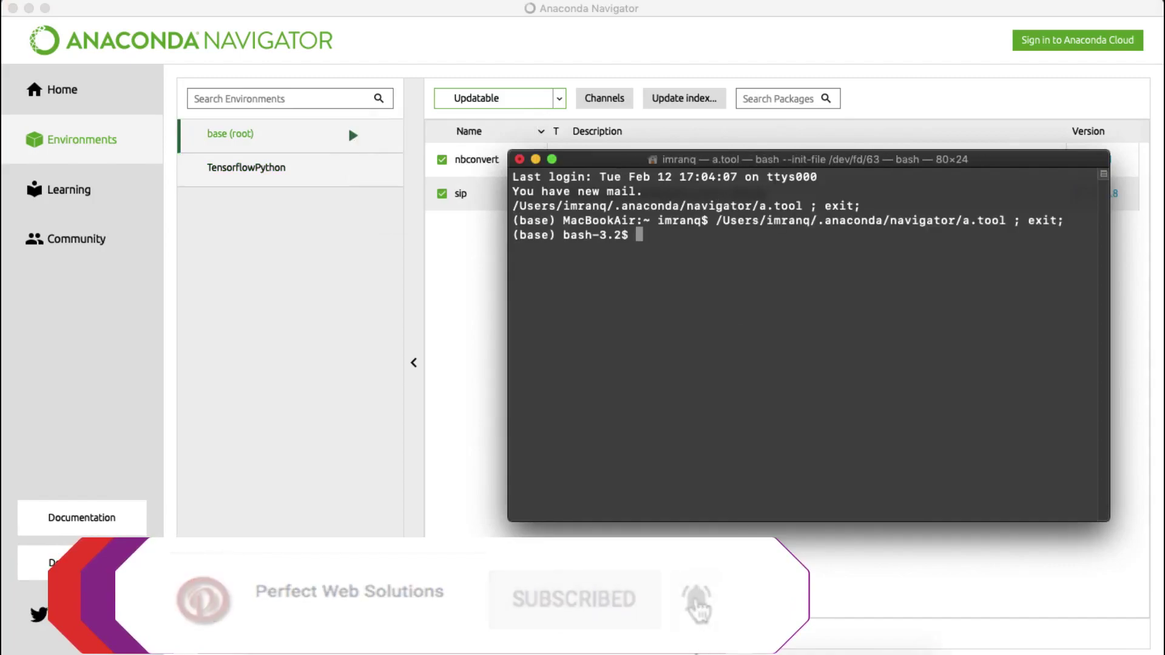
# Bring the TensorflowPython terminal back to the front and spread the two terminal windows apart.
pyautogui.rightClick(861, 653)
pyautogui.click(746, 457)
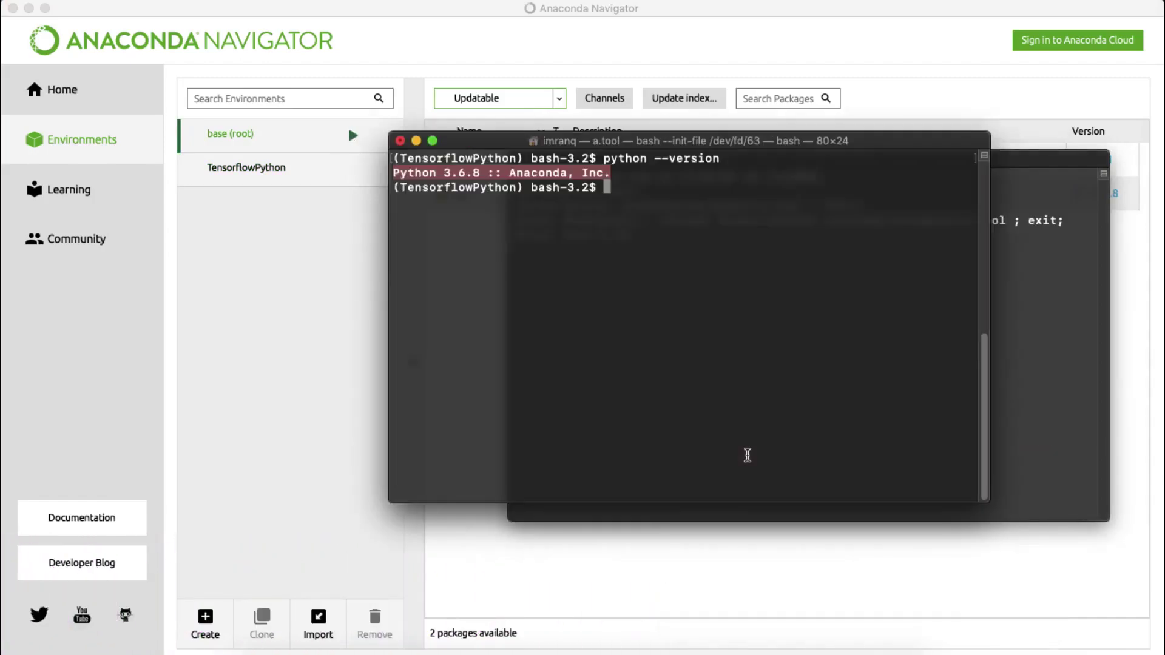
pyautogui.moveTo(672, 144); pyautogui.dragTo(347, 149)
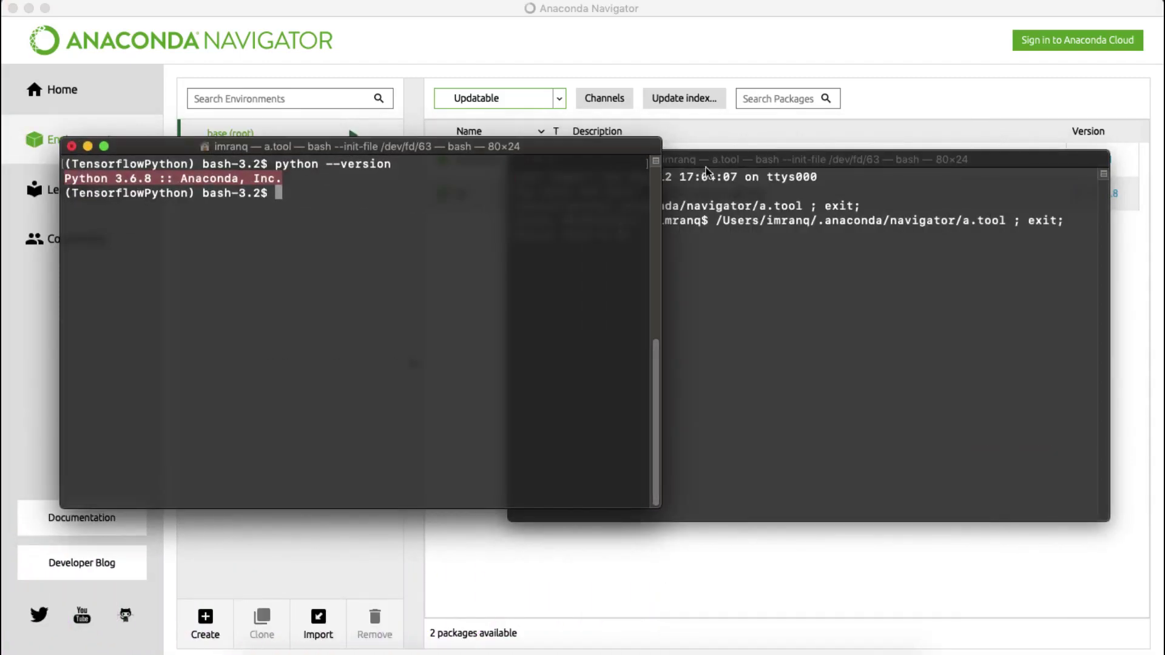
pyautogui.moveTo(732, 163); pyautogui.dragTo(786, 113)
# Clear the base terminal with clear and check its Python version with python --version.
pyautogui.write('clear')
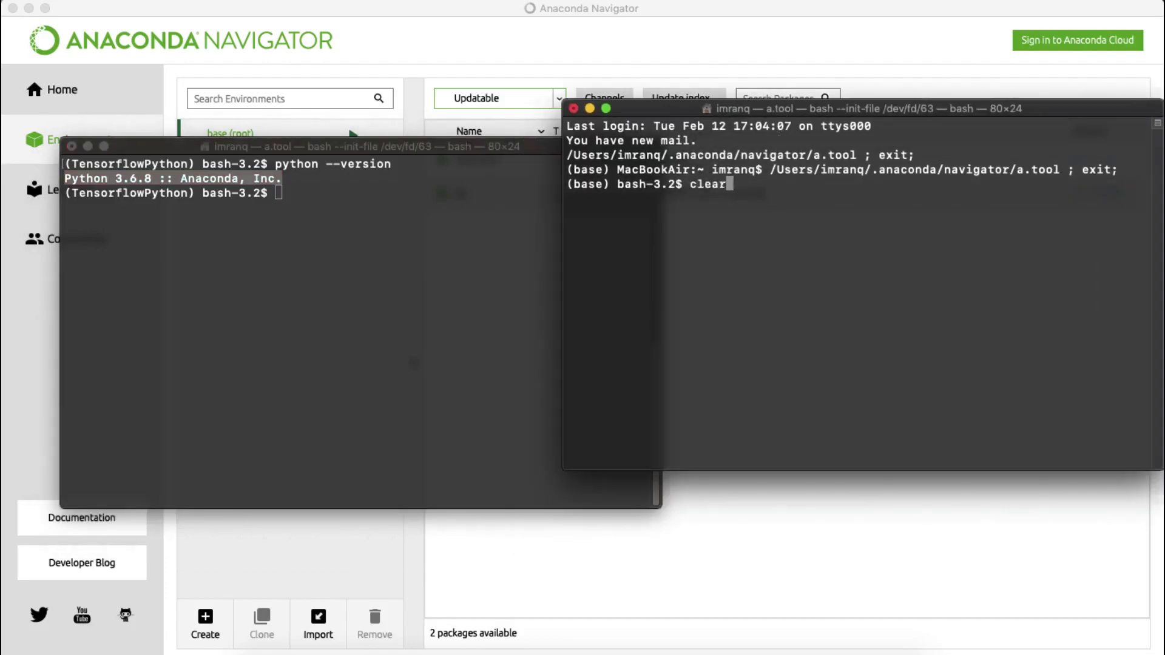
pyautogui.press('Return')
pyautogui.write('python --version')
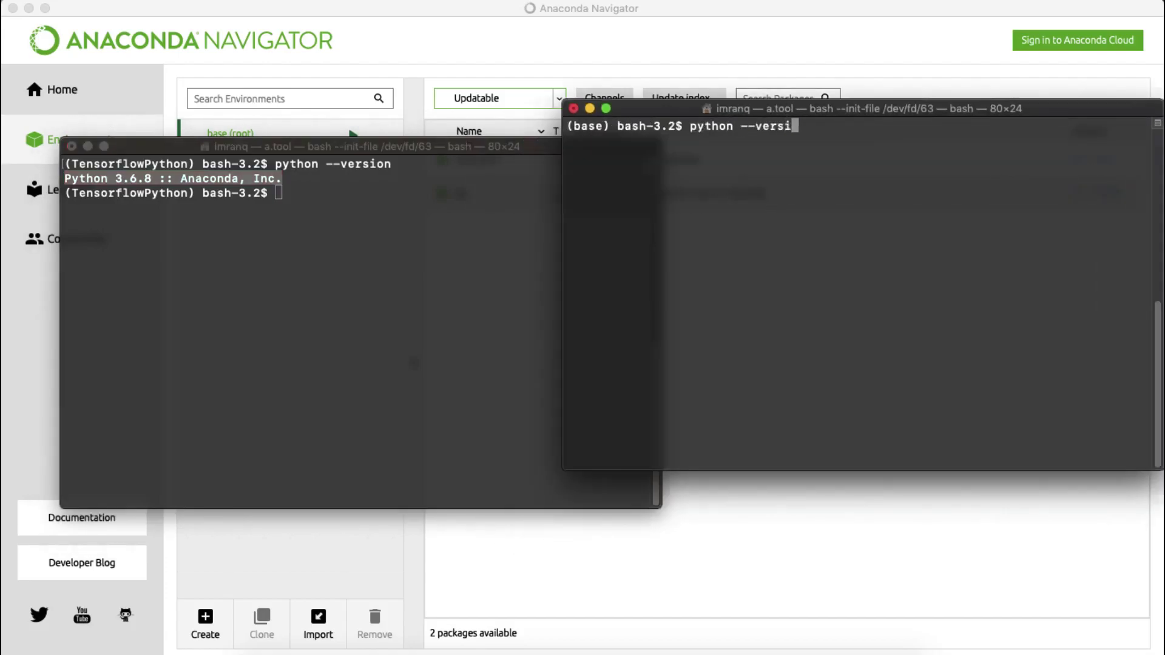
pyautogui.press('Return')
pyautogui.moveTo(667, 140); pyautogui.dragTo(568, 141)
# Run python --version again in the TensorflowPython terminal and highlight the newest output line.
pyautogui.click(376, 218)
pyautogui.write('p')
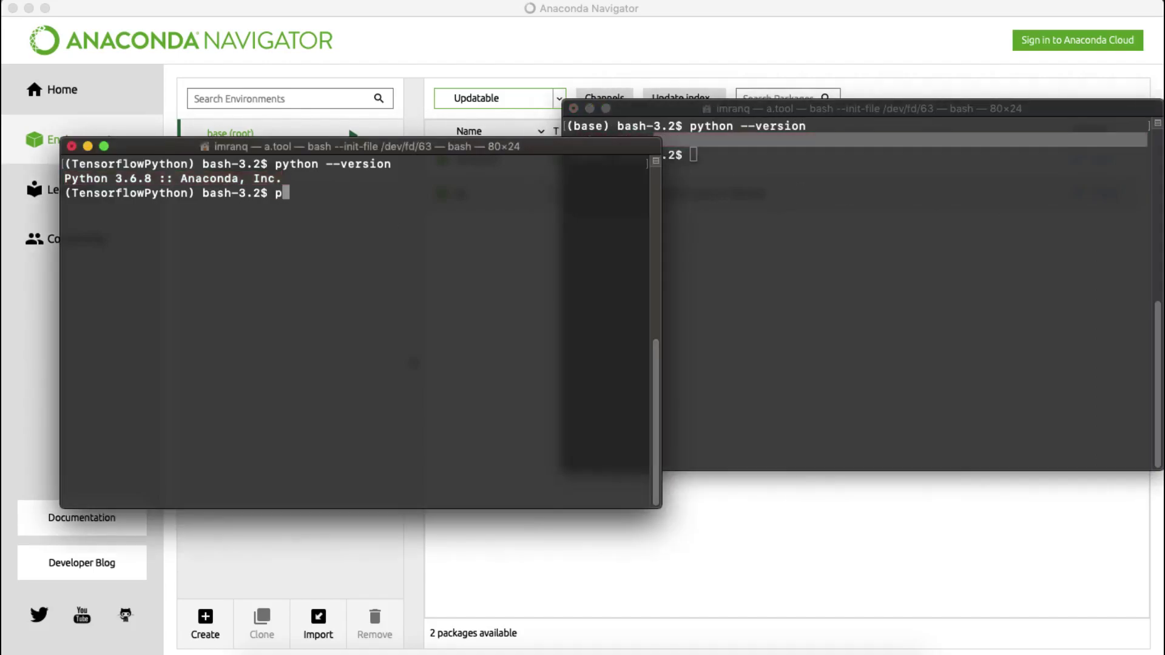
pyautogui.write('ython --version')
pyautogui.press('Return')
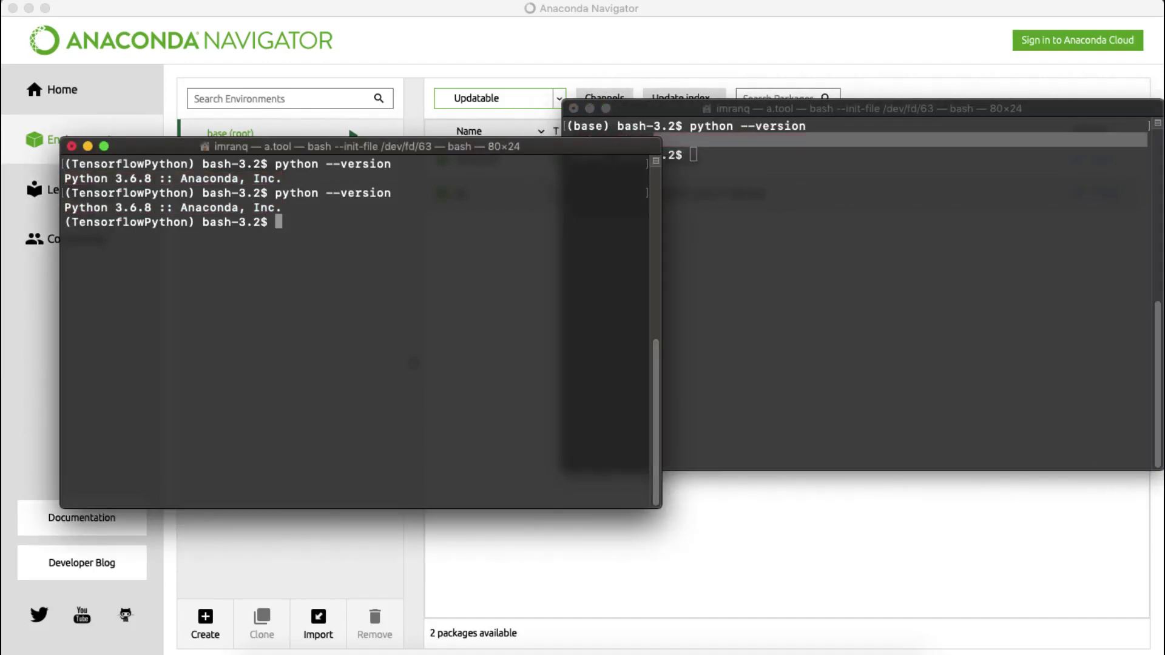
pyautogui.moveTo(276, 207); pyautogui.dragTo(63, 207)
# Align the two terminal windows at the same height and narrow them so they sit side by side without overlapping.
pyautogui.moveTo(361, 146); pyautogui.dragTo(306, 97)
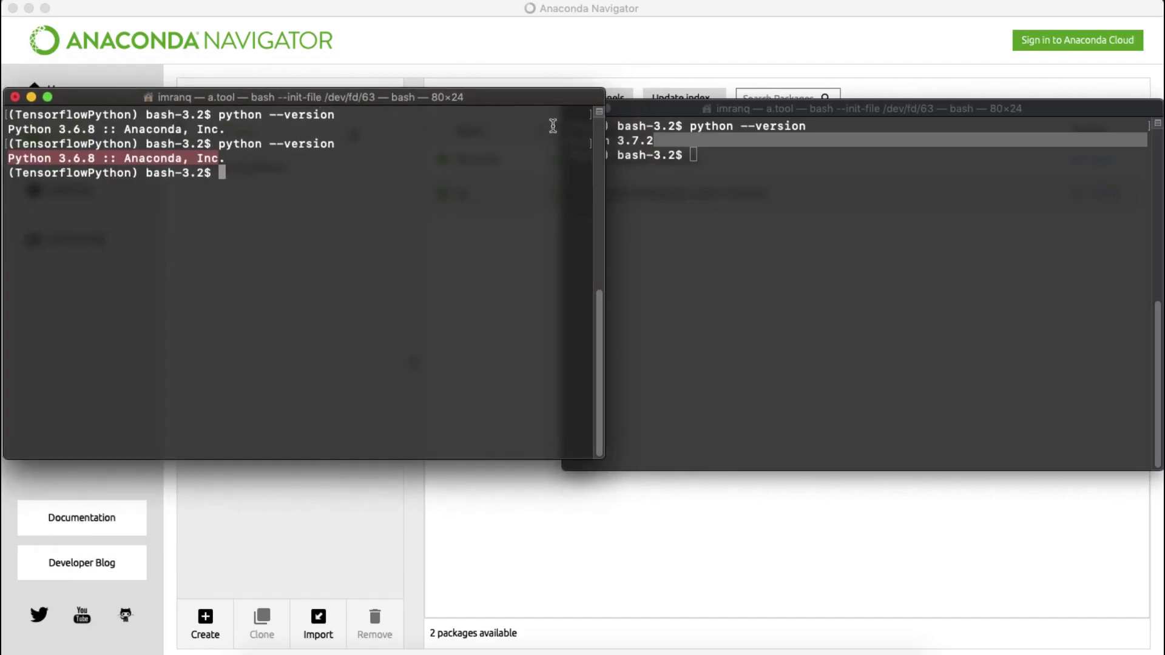
pyautogui.moveTo(671, 108); pyautogui.dragTo(673, 97)
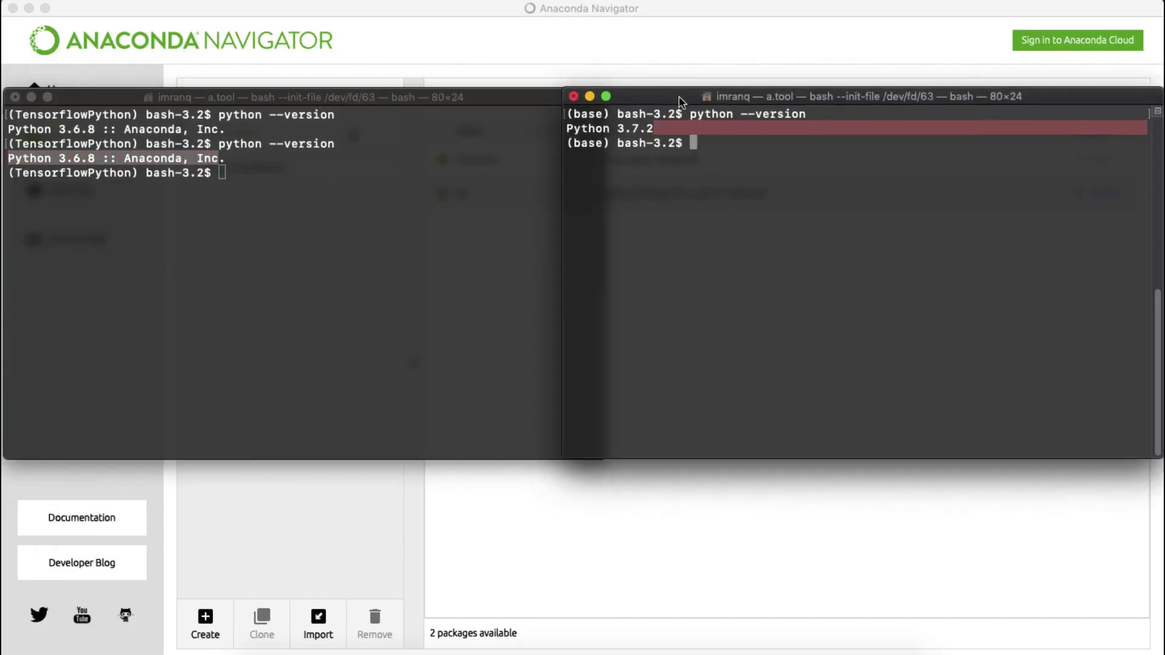
pyautogui.moveTo(563, 238); pyautogui.dragTo(552, 267)
pyautogui.click(570, 248)
# Start an interactive Python session with python in the TensorflowPython terminal and in the base terminal.
pyautogui.click(476, 253)
pyautogui.write('python')
pyautogui.press('Return')
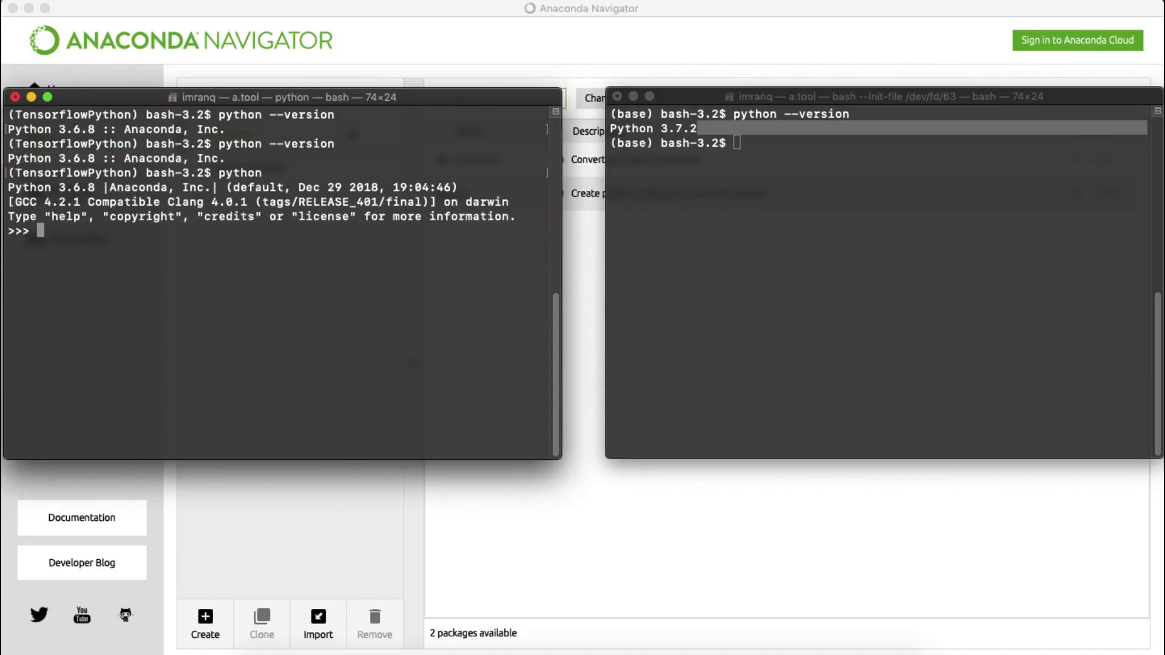
pyautogui.click(848, 270)
pyautogui.write('python')
pyautogui.press('Return')
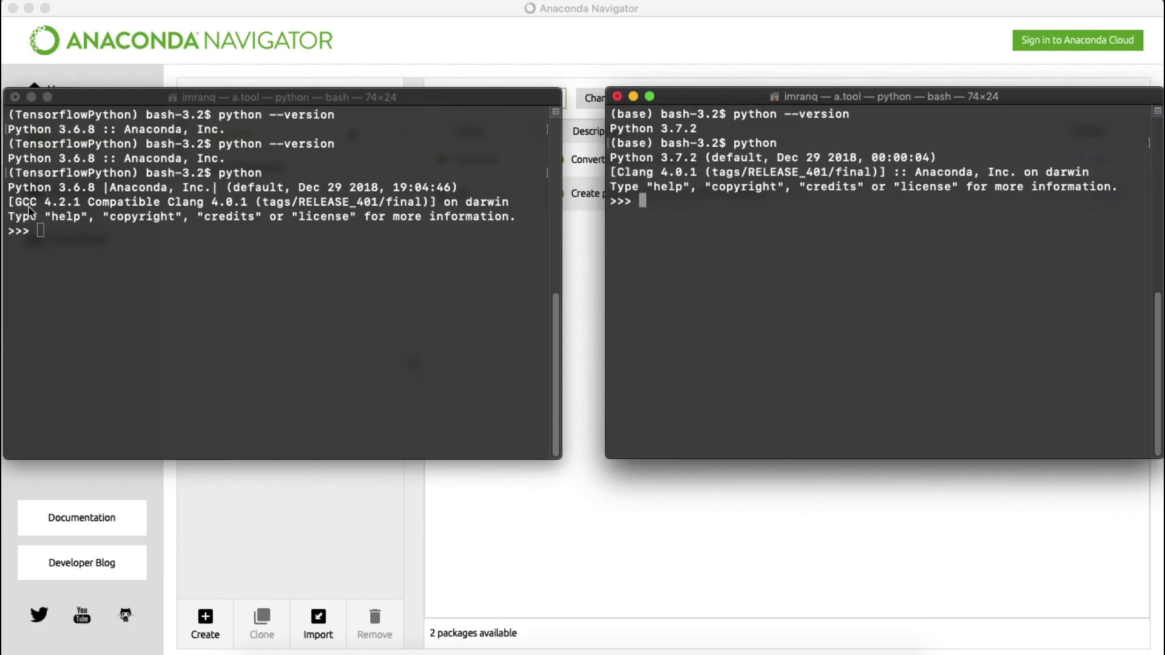
# Try to run import tensorflow as tf in the base Python session and highlight the end of the last output line.
pyautogui.click(160, 259)
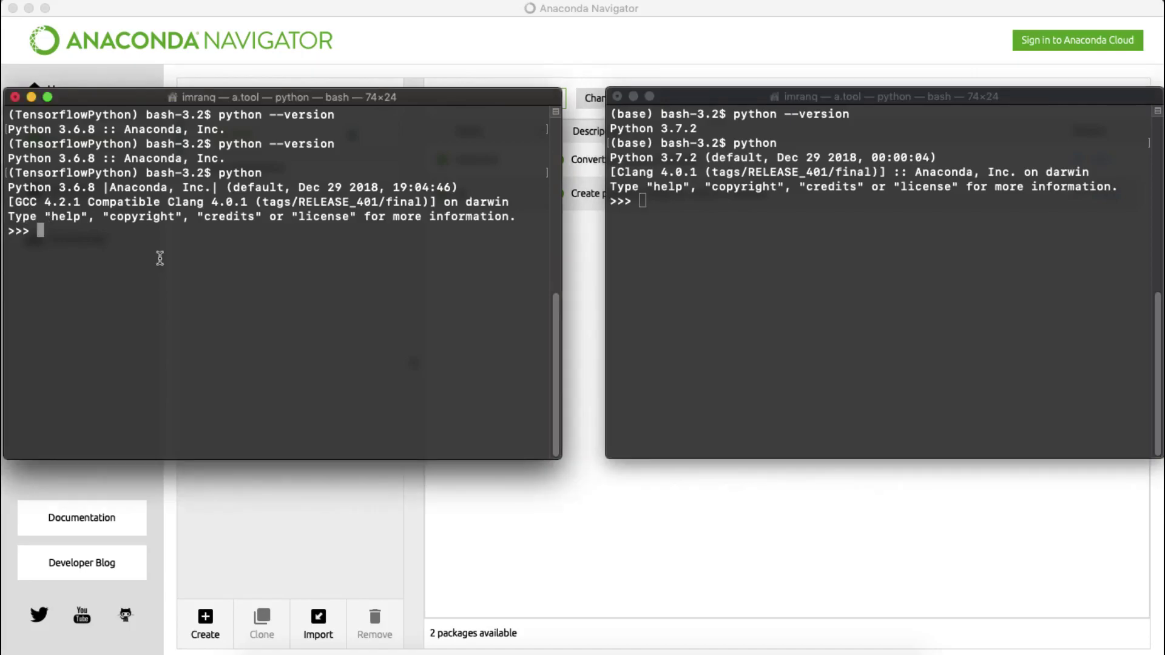
pyautogui.click(806, 297)
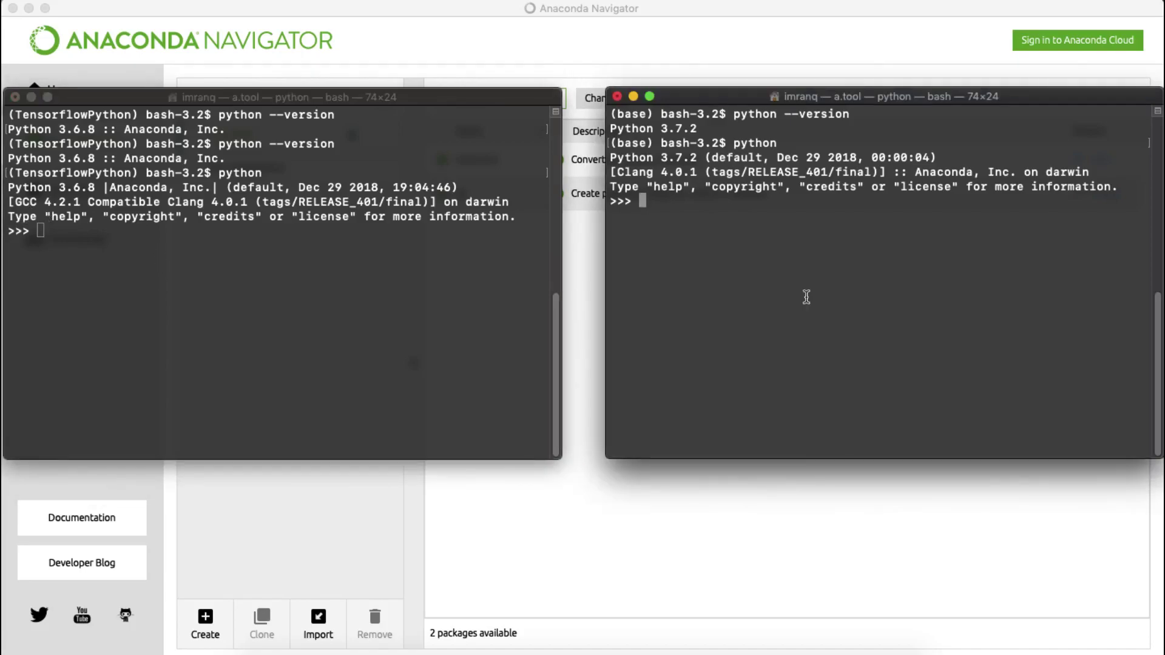
pyautogui.write('import tensorflow')
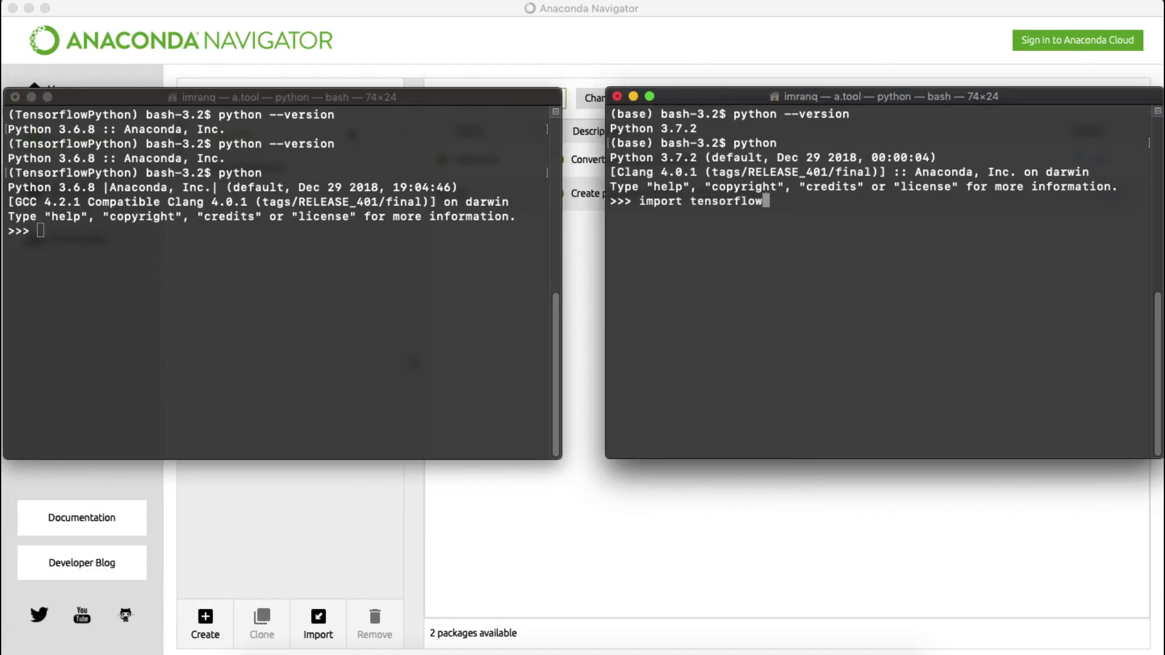
pyautogui.write(' as tf')
pyautogui.press('Return')
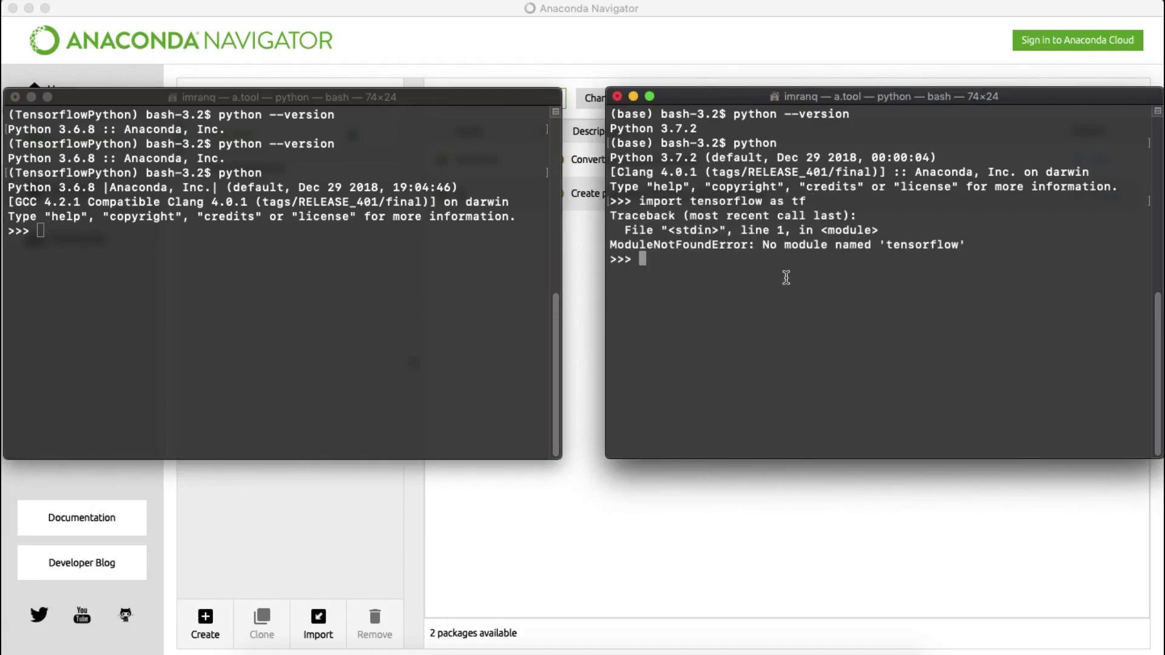
pyautogui.moveTo(761, 247); pyautogui.dragTo(1011, 241)
# Run import tensorflow as tf in the TensorflowPython session, query tf.__version__, and highlight the returned version.
pyautogui.click(219, 276)
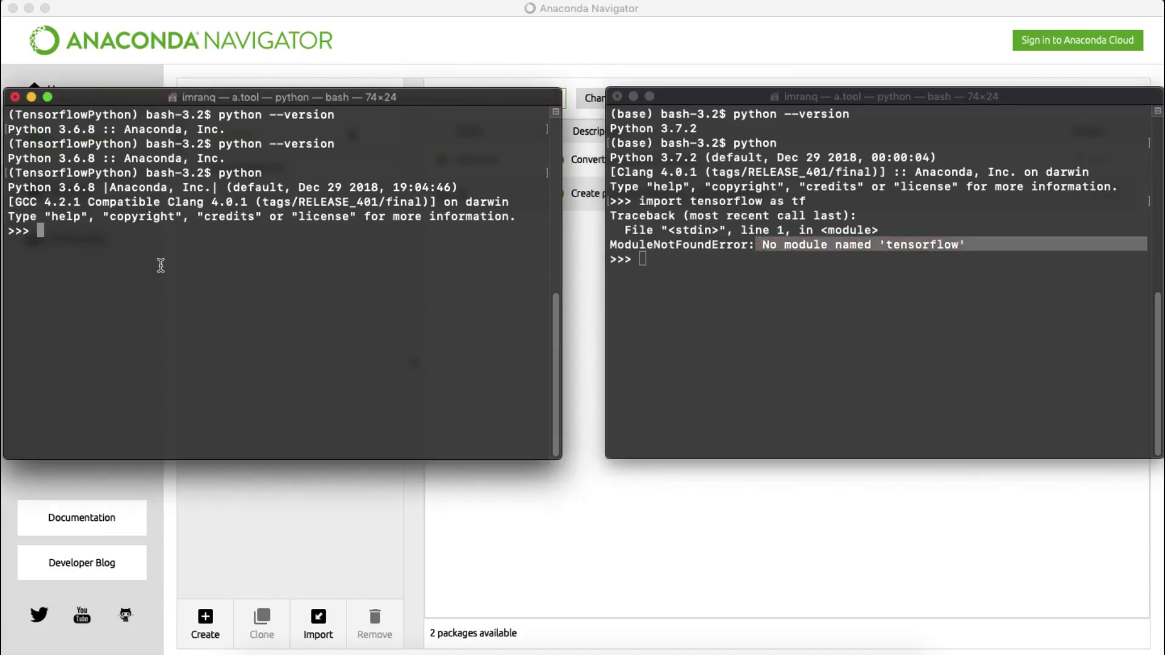
pyautogui.write('import tensorflow ')
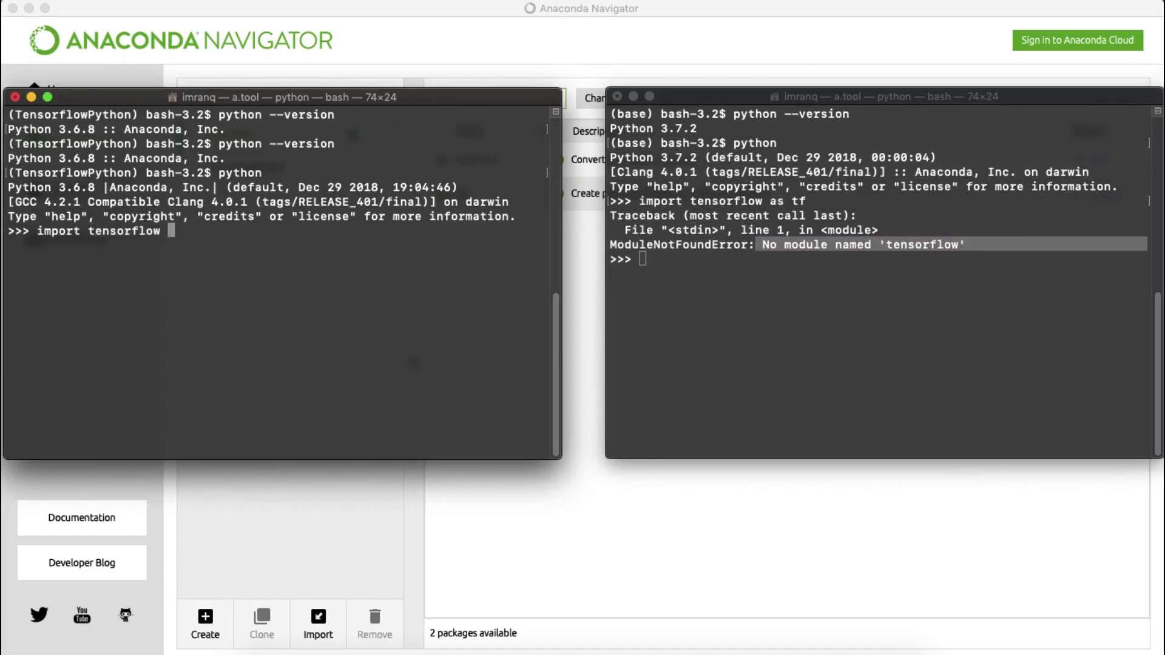
pyautogui.write('as tf')
pyautogui.press('Return')
pyautogui.write('tf.__version__')
pyautogui.press('Return')
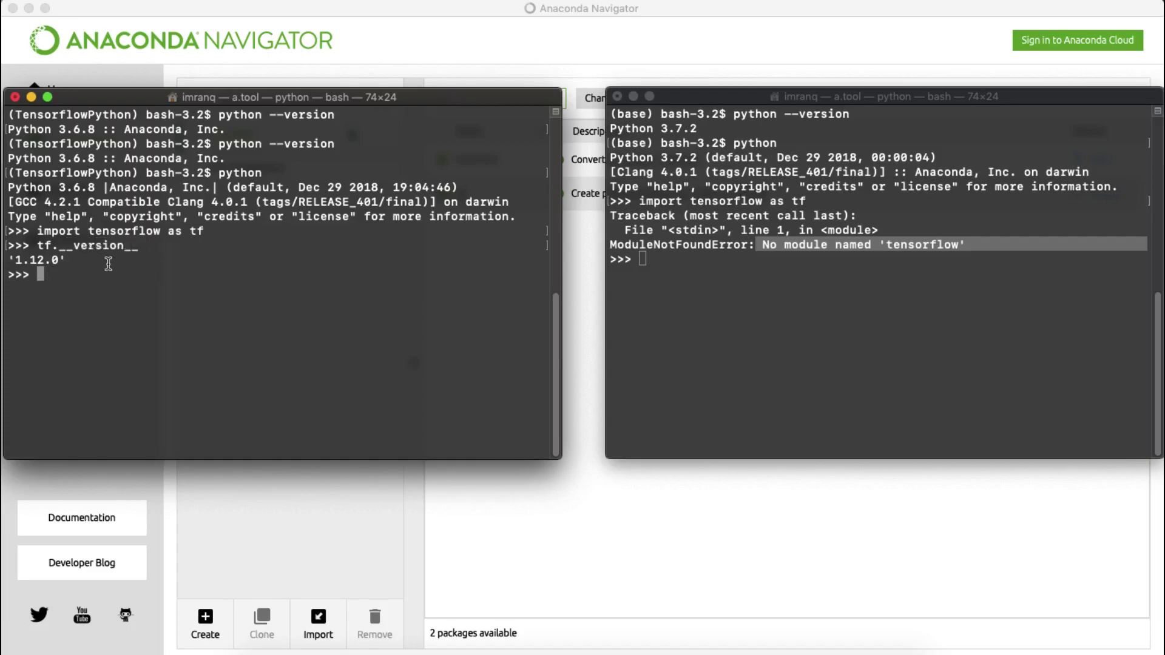
pyautogui.moveTo(67, 259)
pyautogui.mouseDown()
pyautogui.moveTo(8, 259)
pyautogui.moveTo(71, 256)
pyautogui.mouseUp()
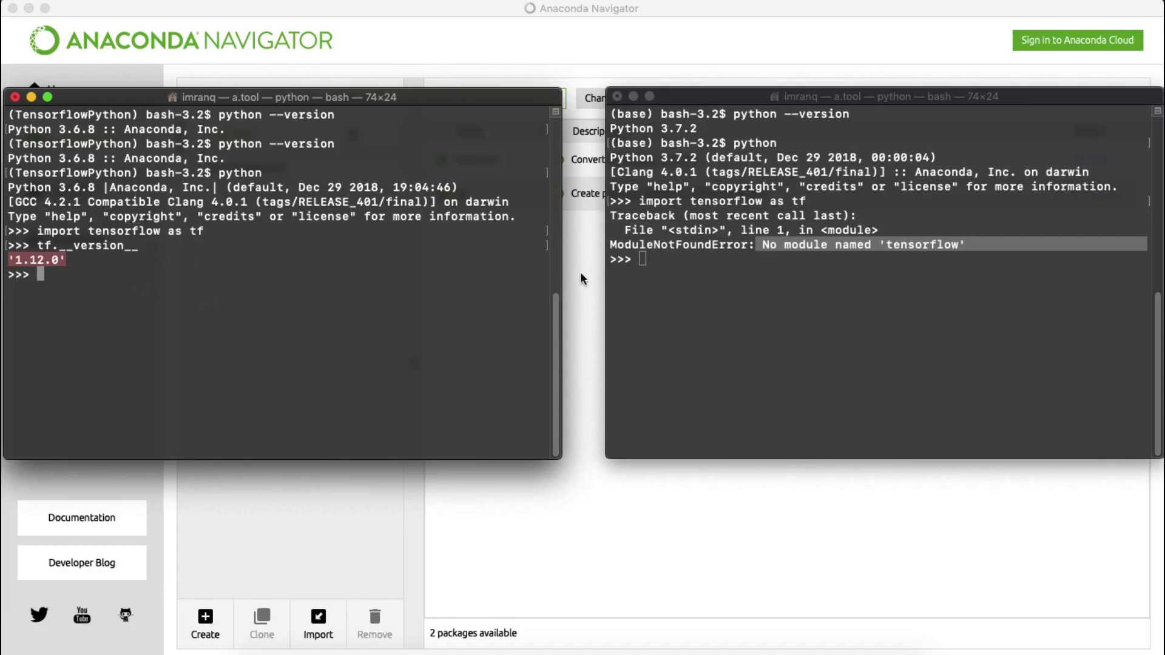
# Widen the TensorflowPython terminal window and quit the Python session in the base terminal with exit().
pyautogui.moveTo(561, 273); pyautogui.dragTo(598, 274)
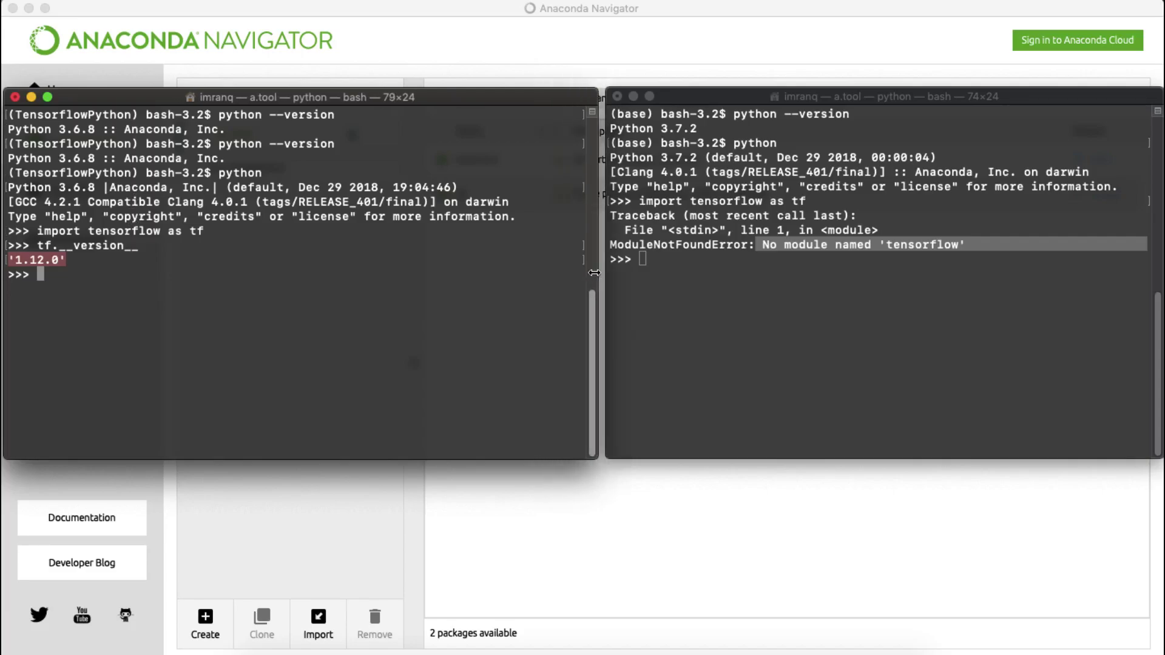
pyautogui.click(643, 287)
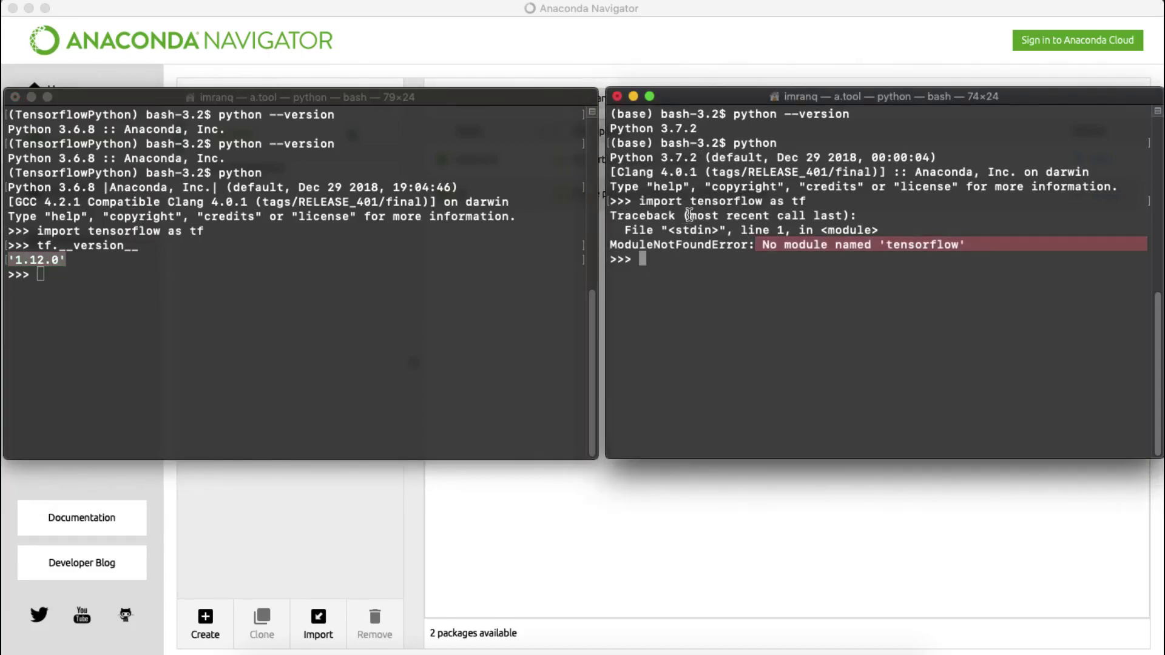
pyautogui.click(689, 266)
pyautogui.write('clear')
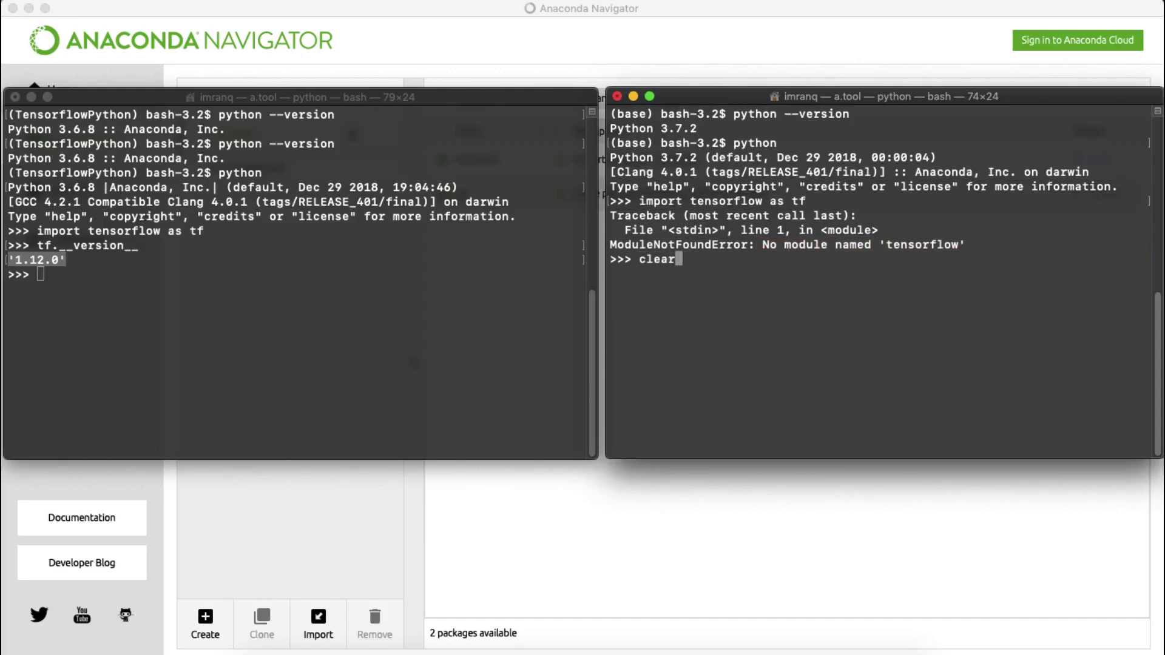
pyautogui.press('Return')
pyautogui.write('exit')
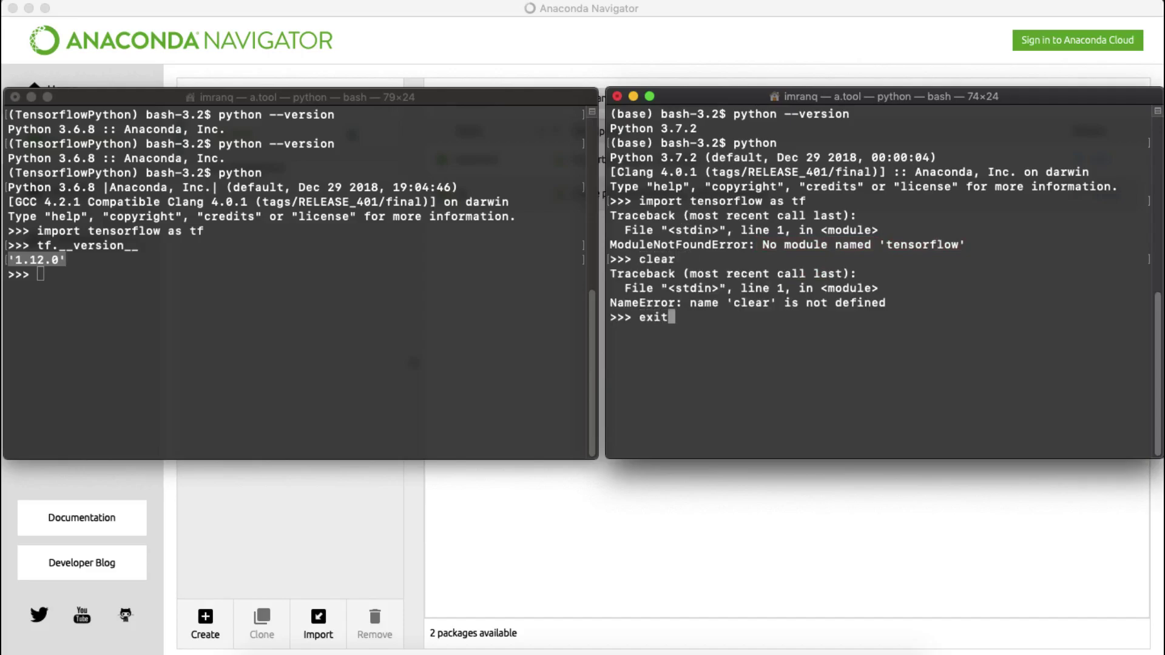
pyautogui.write('()')
pyautogui.press('Return')
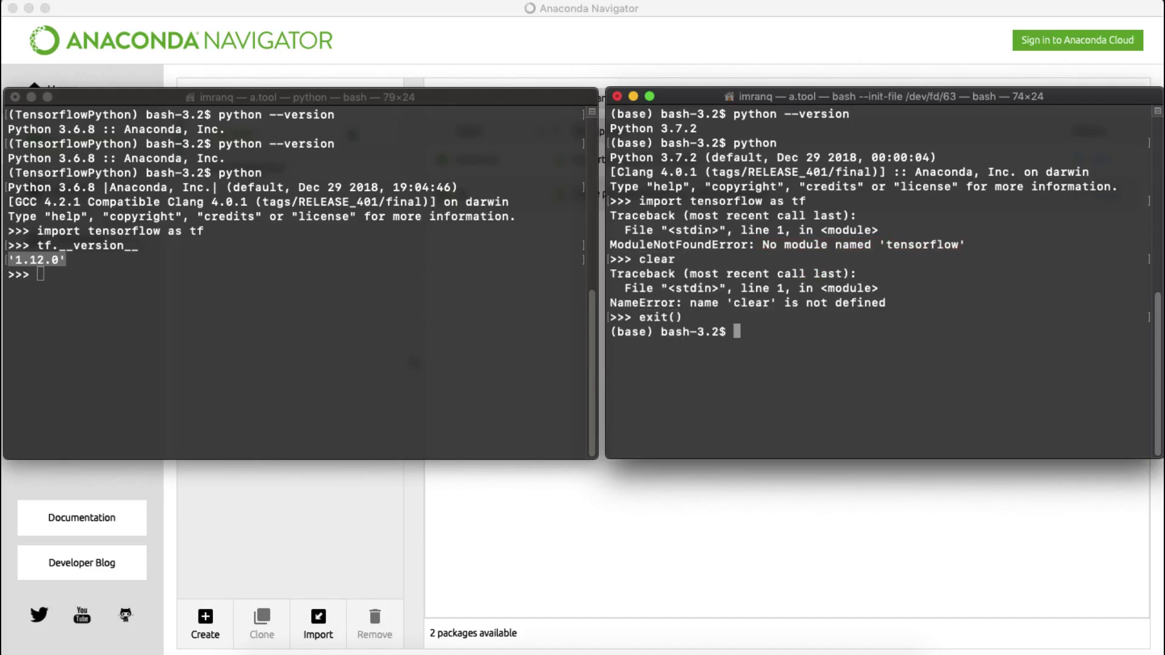
# Quit the Python session in the TensorflowPython terminal with exit().
pyautogui.click(326, 284)
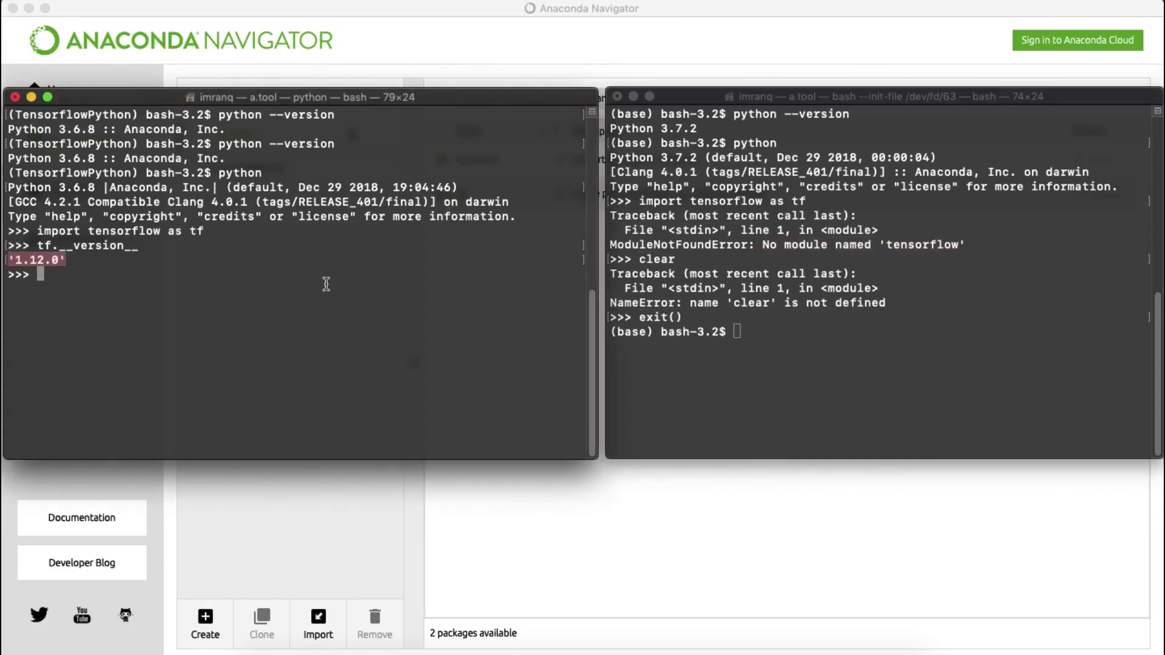
pyautogui.write('exit()')
pyautogui.press('Return')
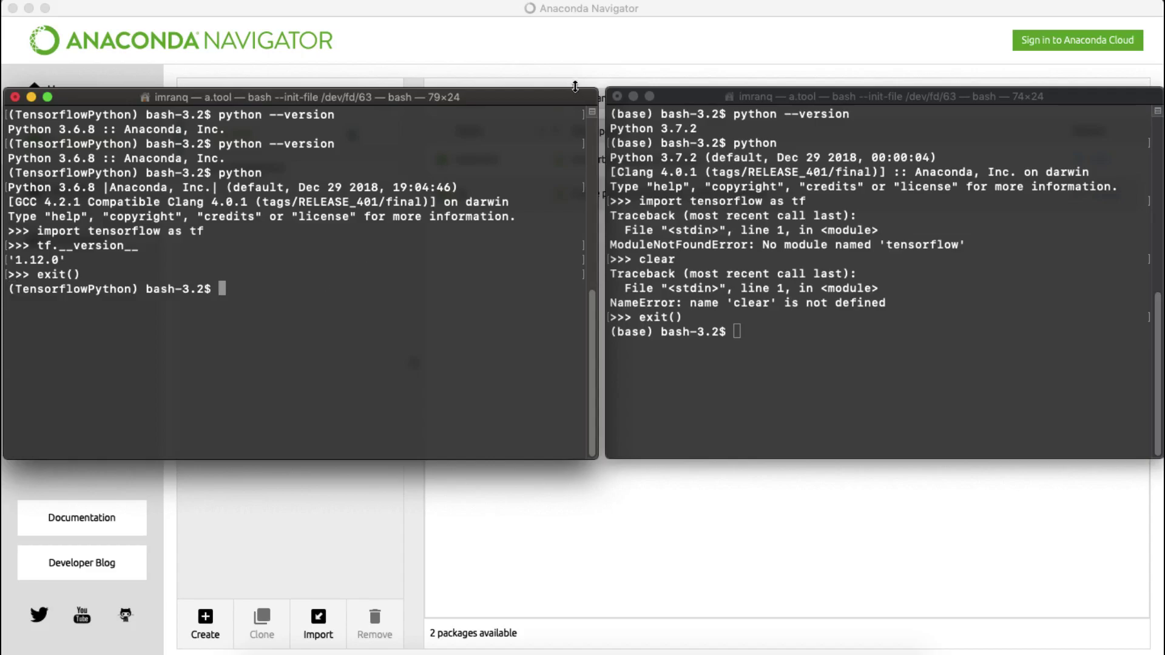
# Close the base and TensorflowPython terminal windows, terminating their running processes.
pyautogui.click(617, 96)
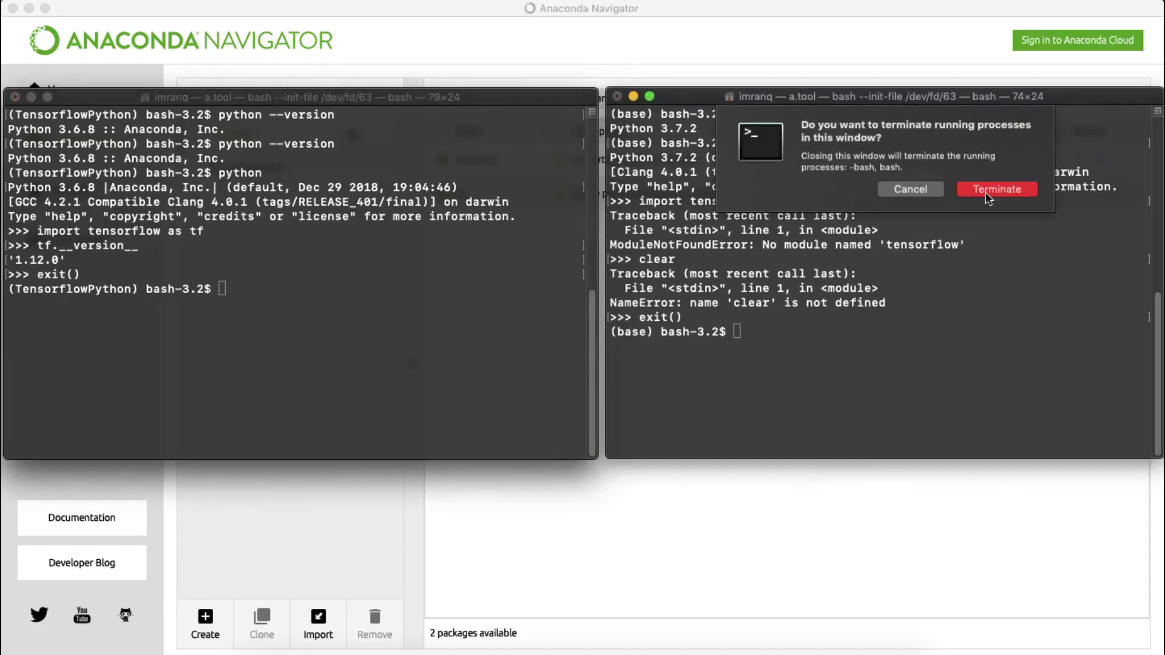
pyautogui.click(996, 189)
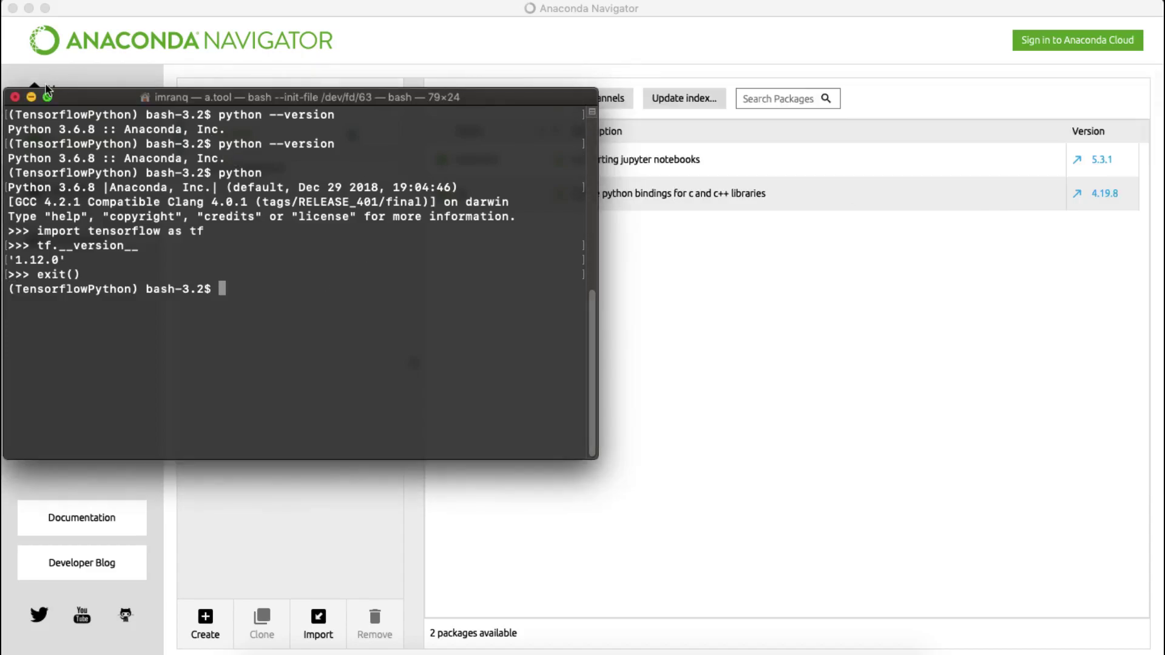
pyautogui.click(15, 97)
pyautogui.click(396, 194)
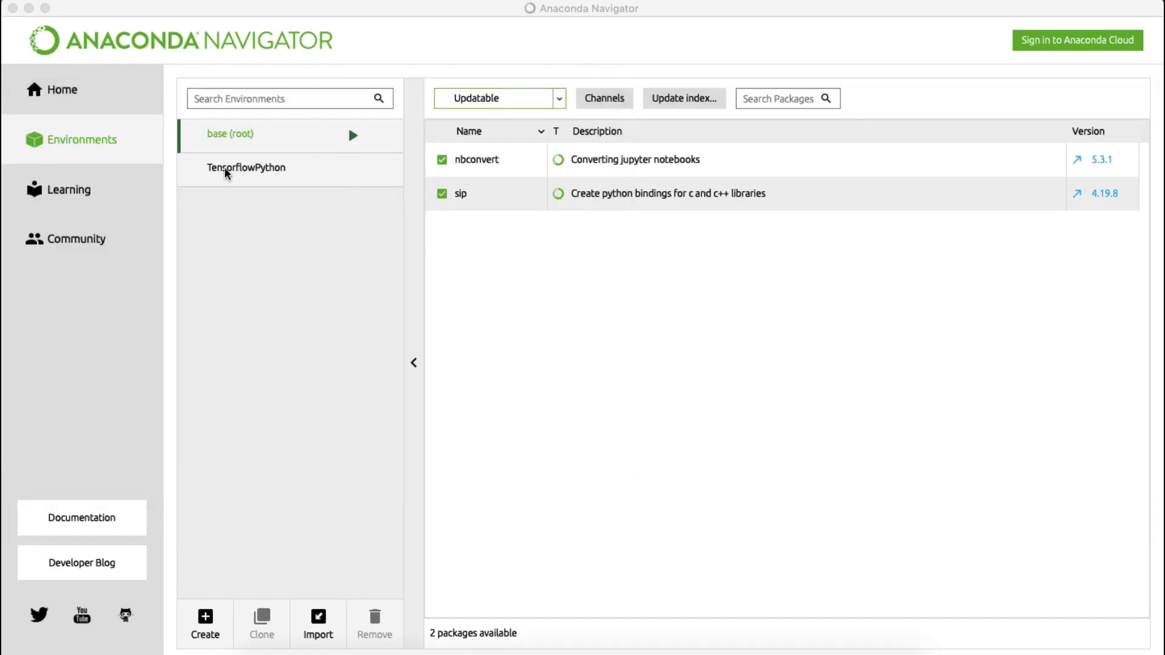
pyautogui.click(206, 615)
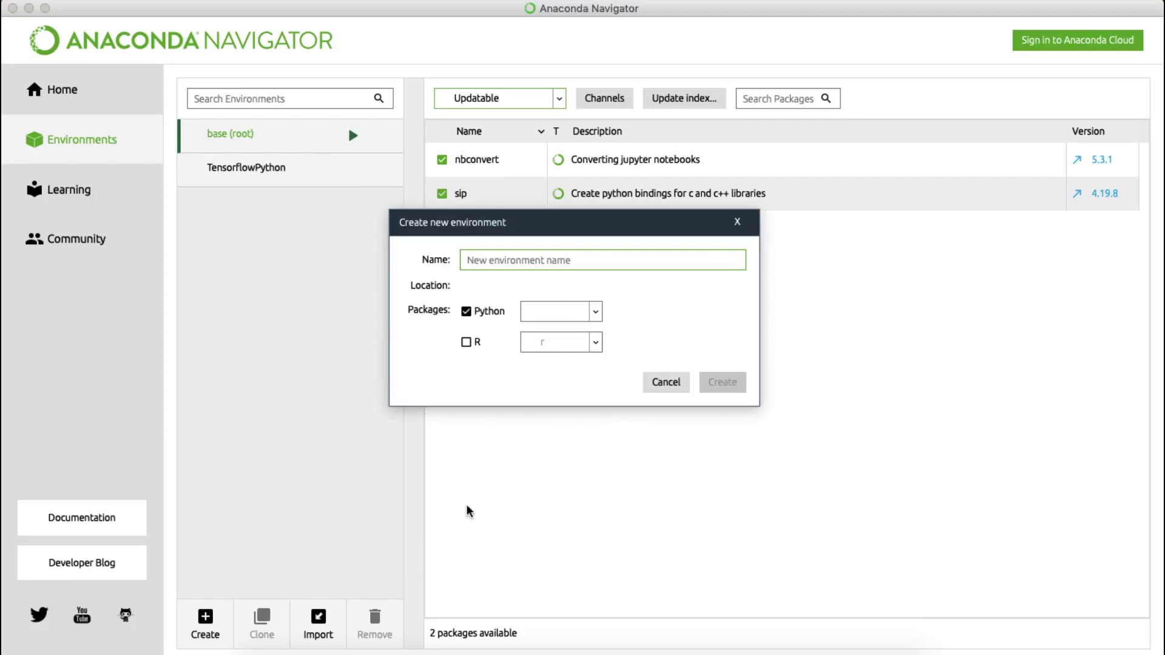
pyautogui.click(596, 313)
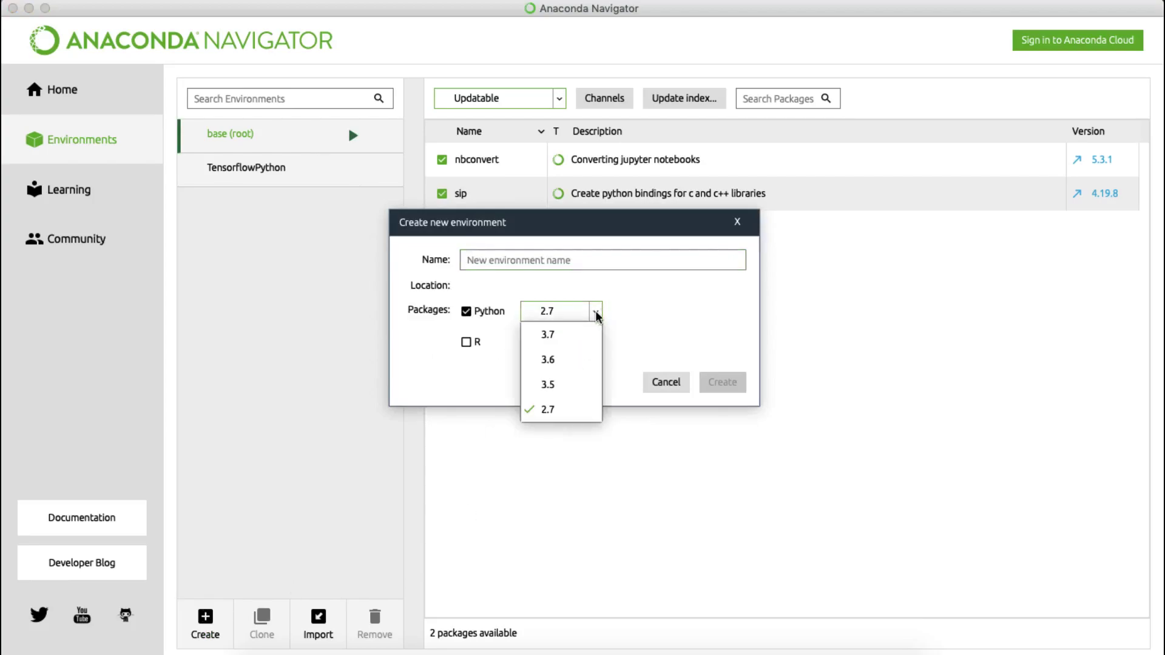
pyautogui.click(555, 410)
pyautogui.click(576, 264)
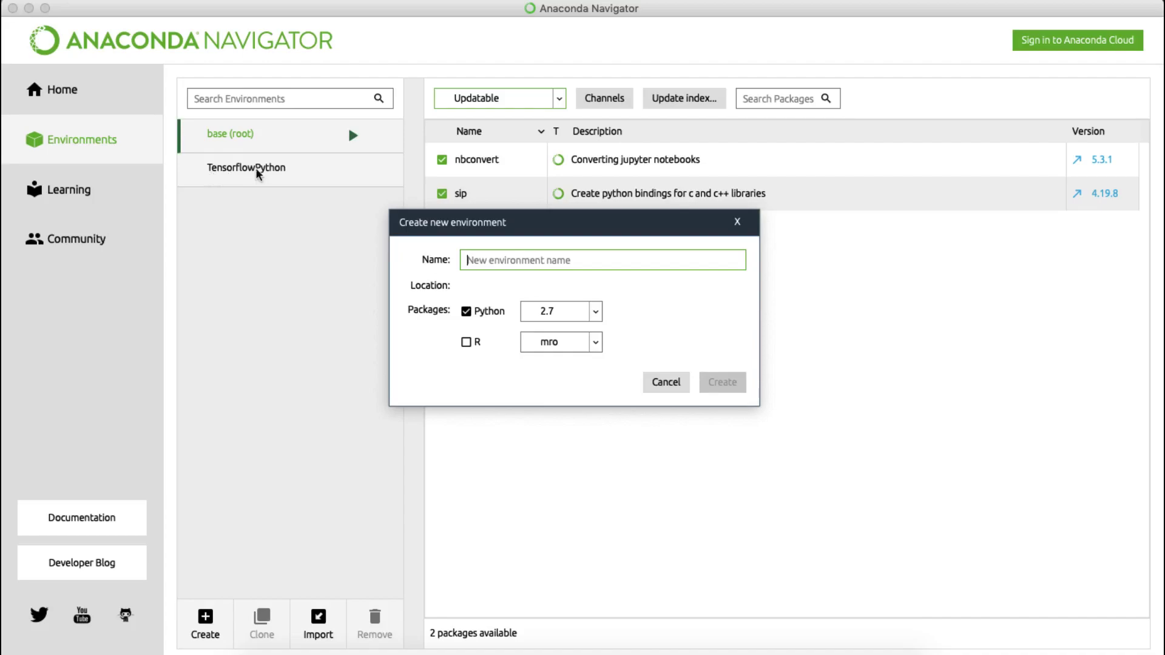
pyautogui.click(670, 384)
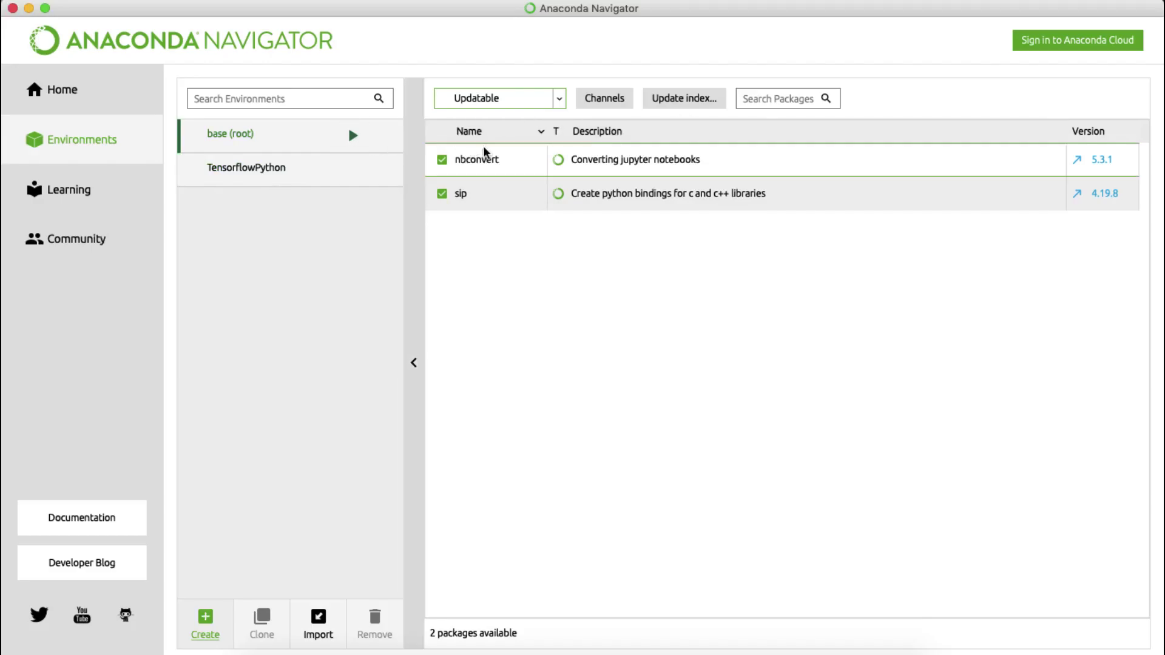
# Show all packages of the base environment and search them for django.
pyautogui.click(481, 99)
pyautogui.click(476, 166)
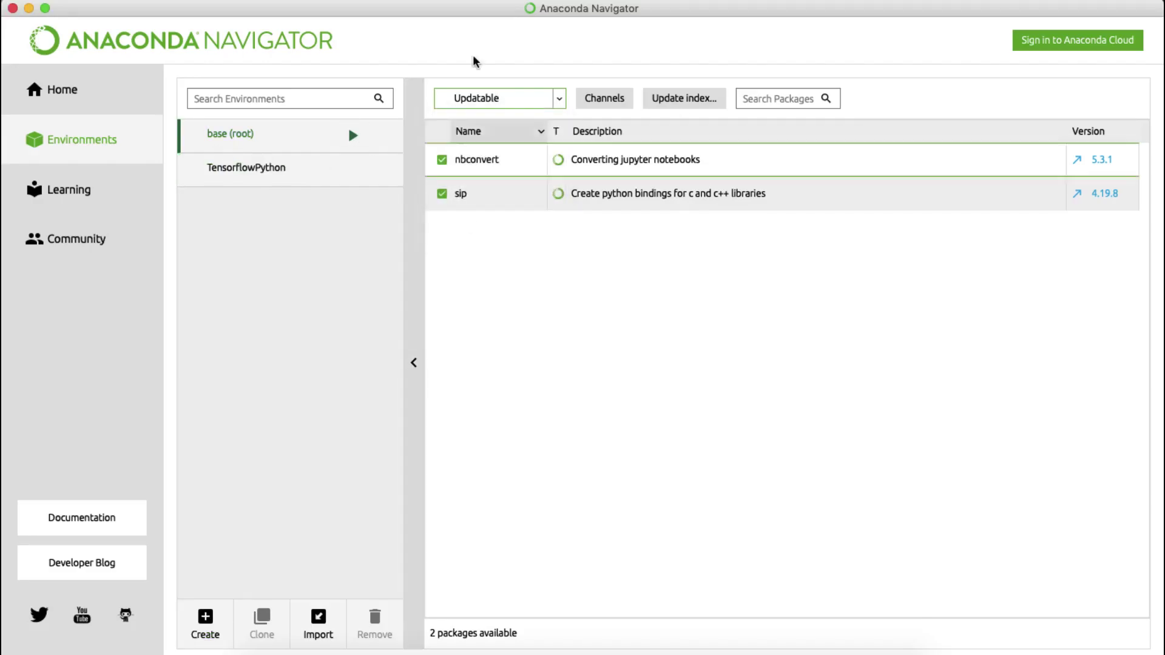
pyautogui.click(467, 97)
pyautogui.click(463, 221)
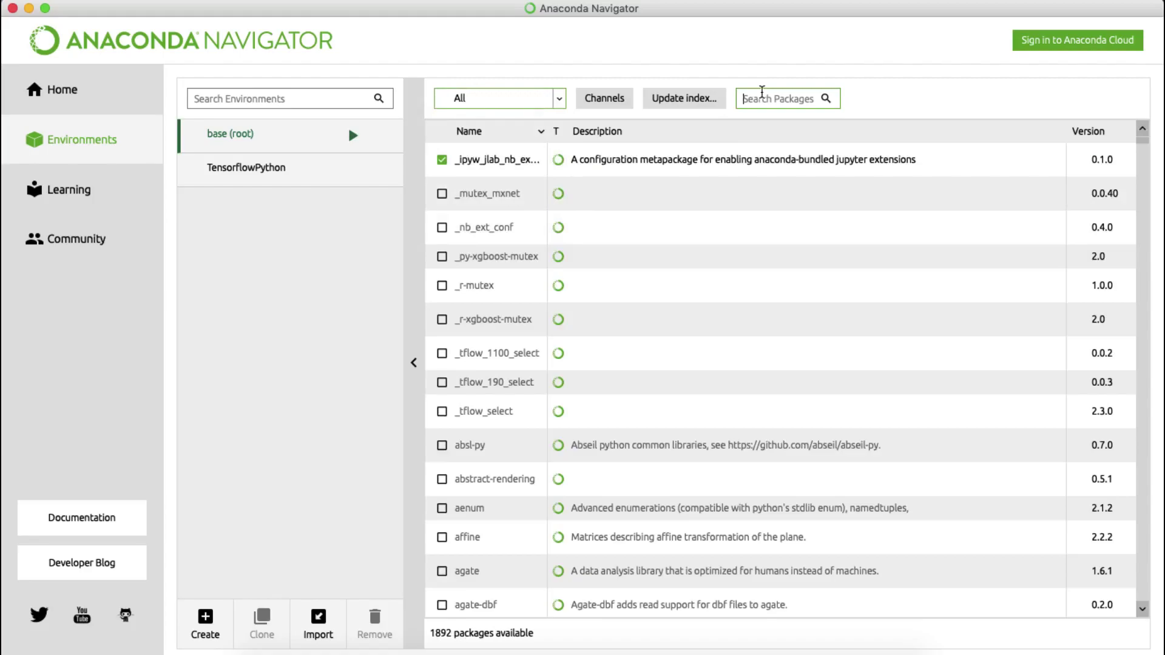
pyautogui.write('django')
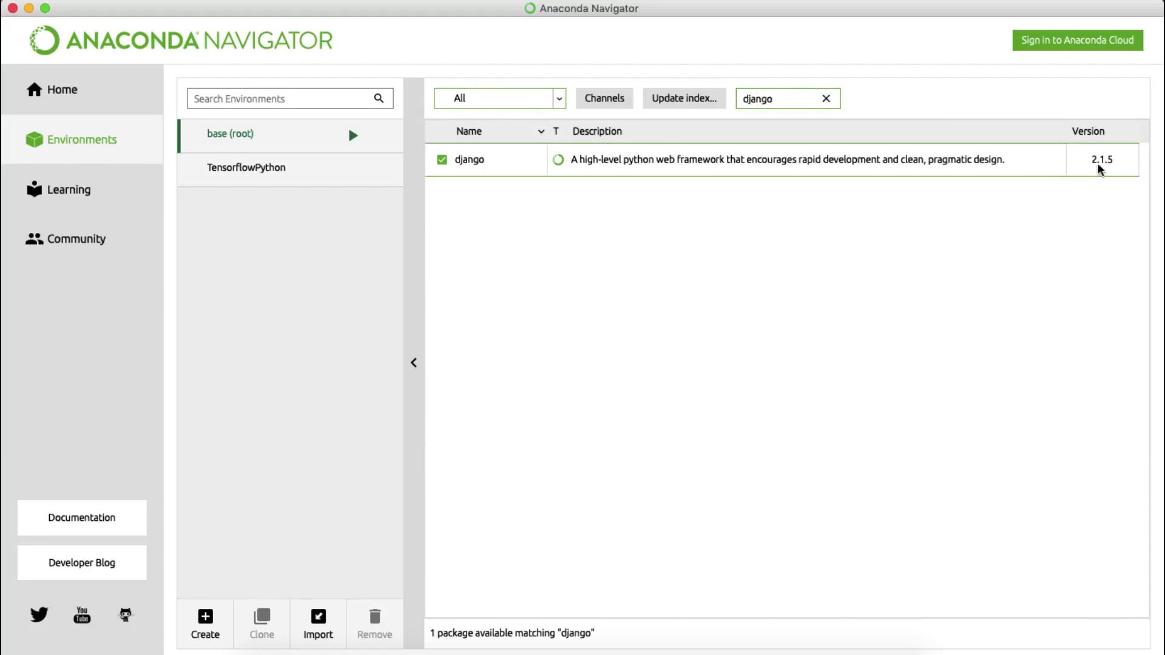
# Replace the package search in the base environment with flask.
pyautogui.doubleClick(803, 100)
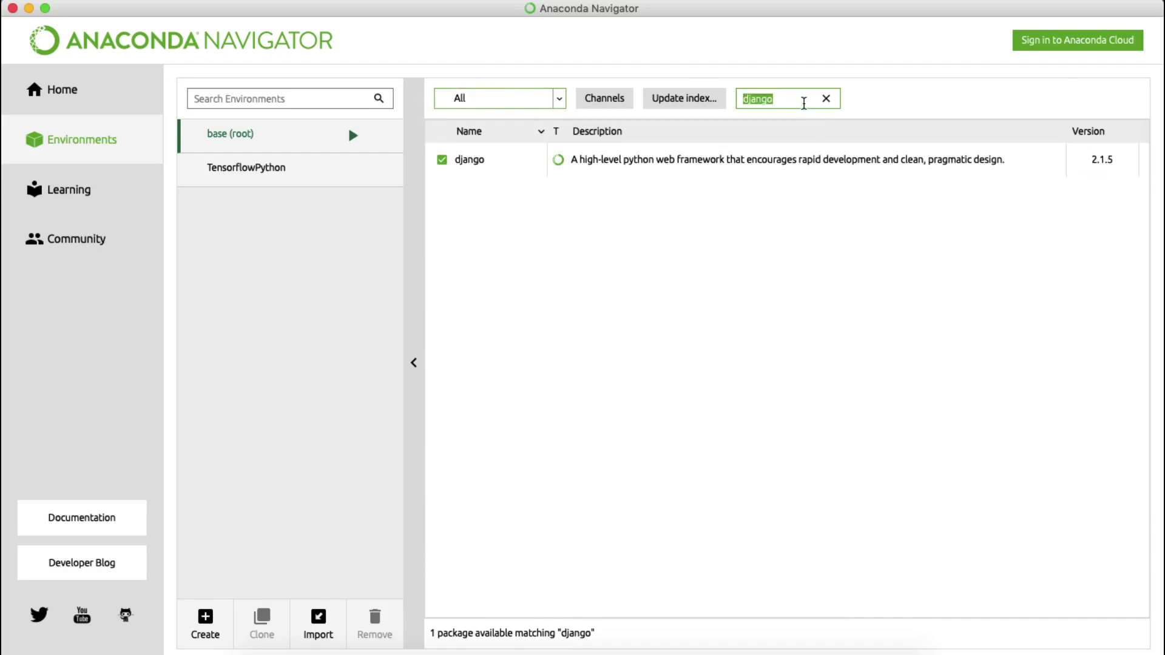
pyautogui.write('fals')
pyautogui.press('BackSpace')
pyautogui.press('BackSpace')
pyautogui.press('BackSpace')
pyautogui.write('lask')
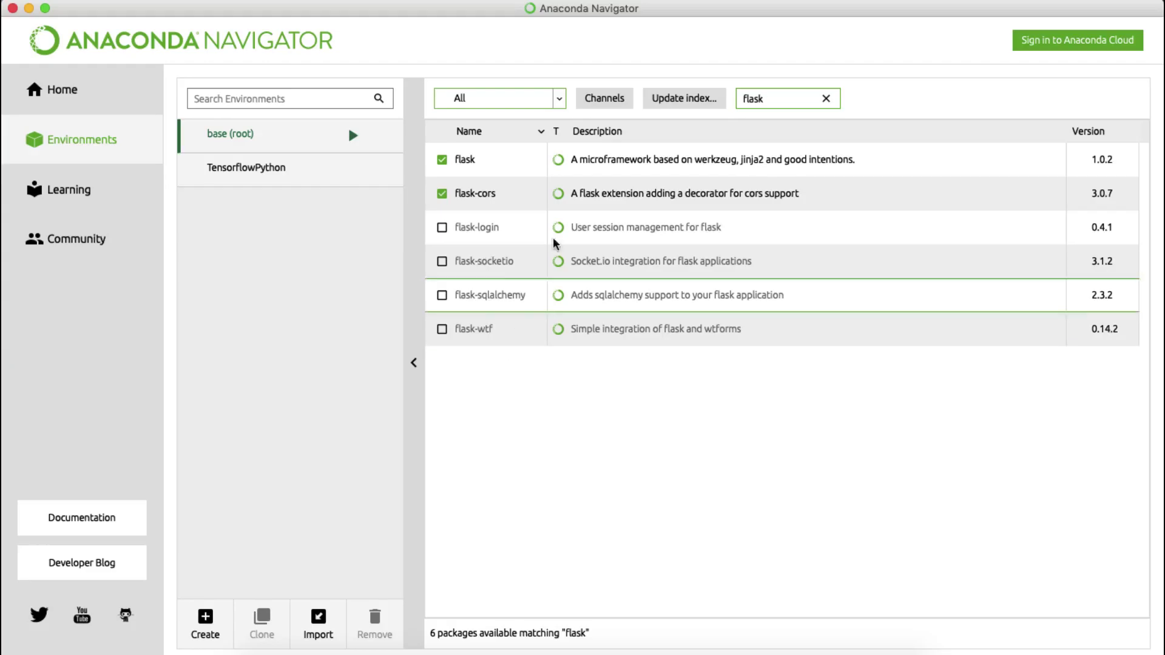
# Search the base packages for tensorflow and compare the matches with those of the TensorflowPython environment.
pyautogui.doubleClick(766, 99)
pyautogui.write('tensorflow')
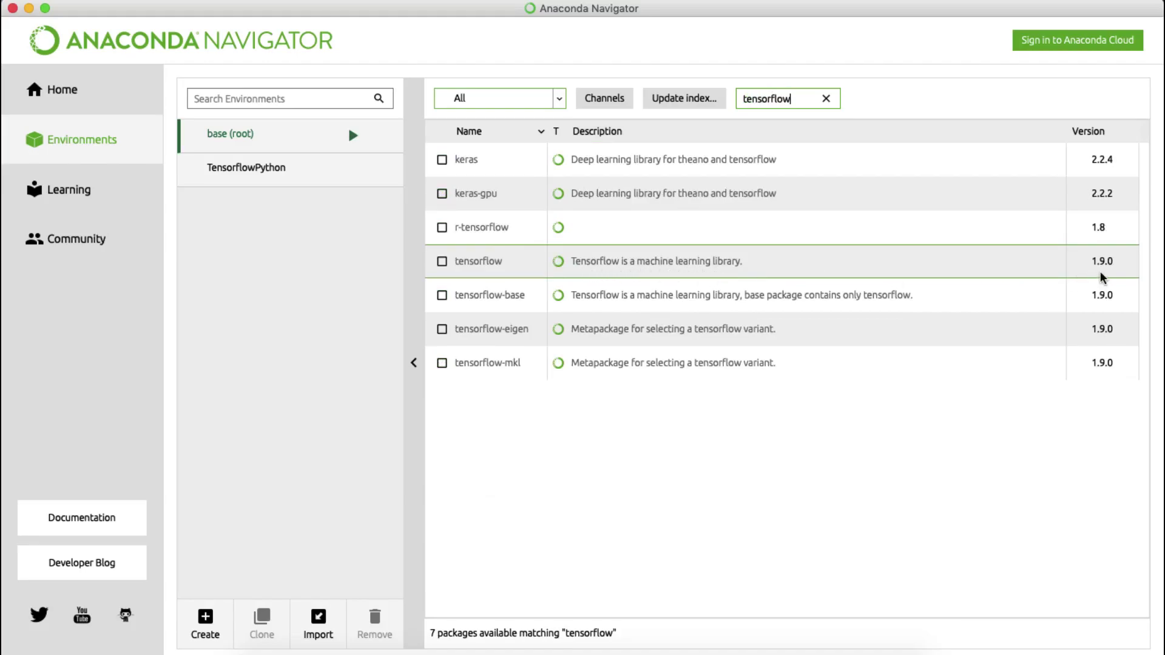
pyautogui.click(273, 167)
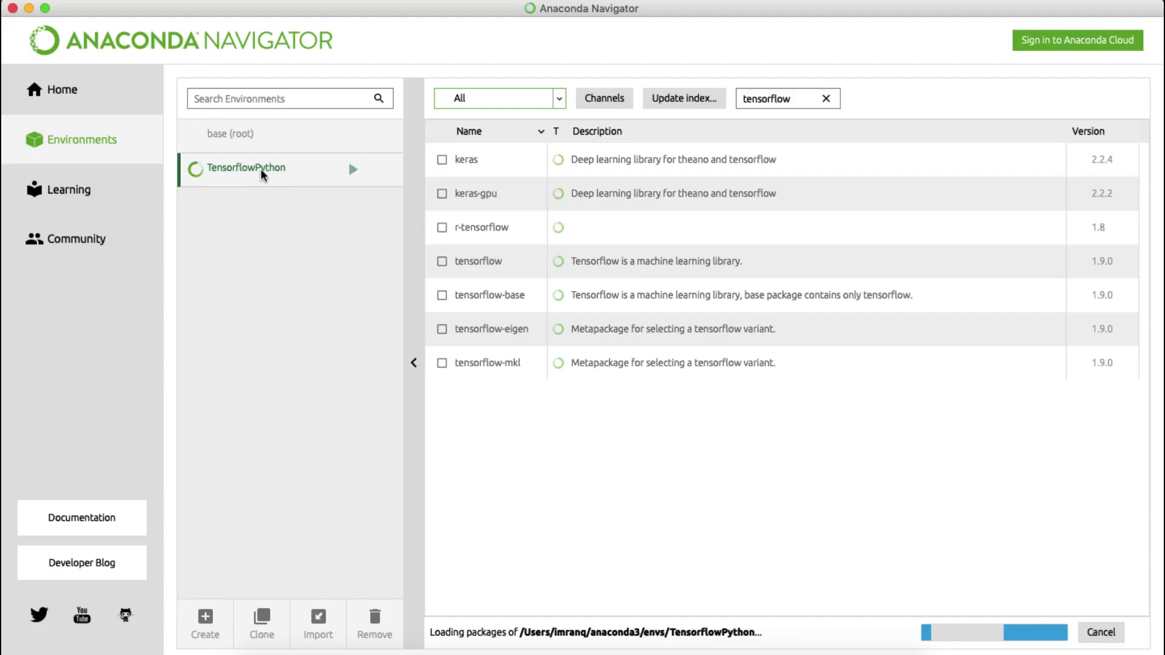
pyautogui.doubleClick(771, 100)
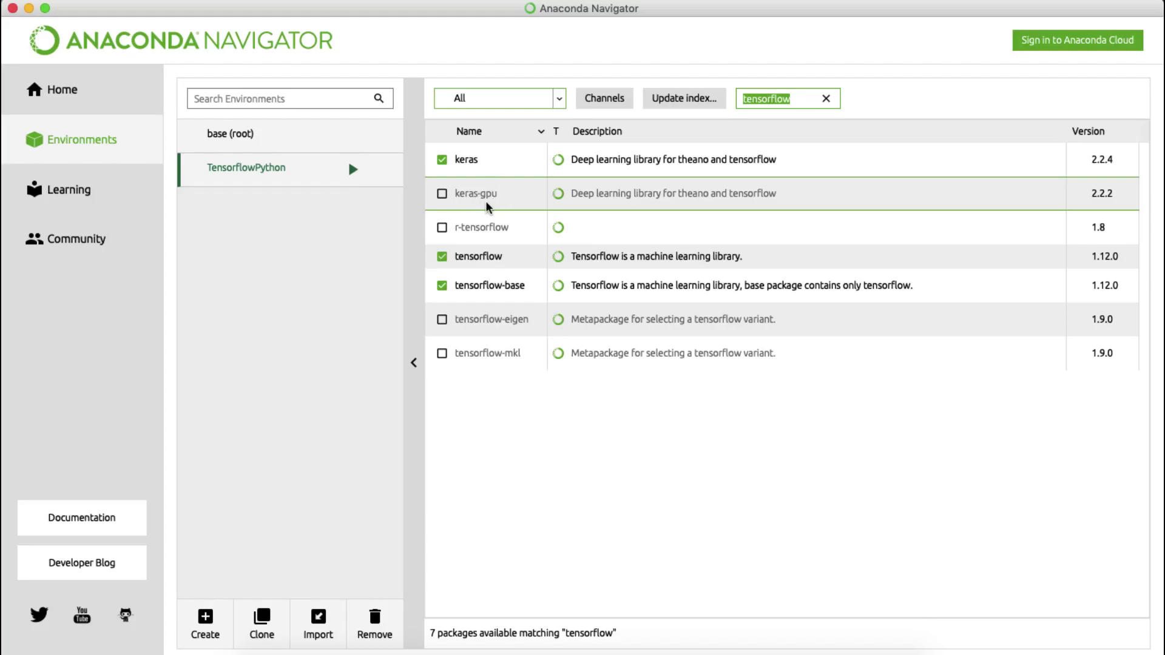
# Mark the tensorflow package for installation in the base environment and apply the installation with its dependencies.
pyautogui.click(229, 145)
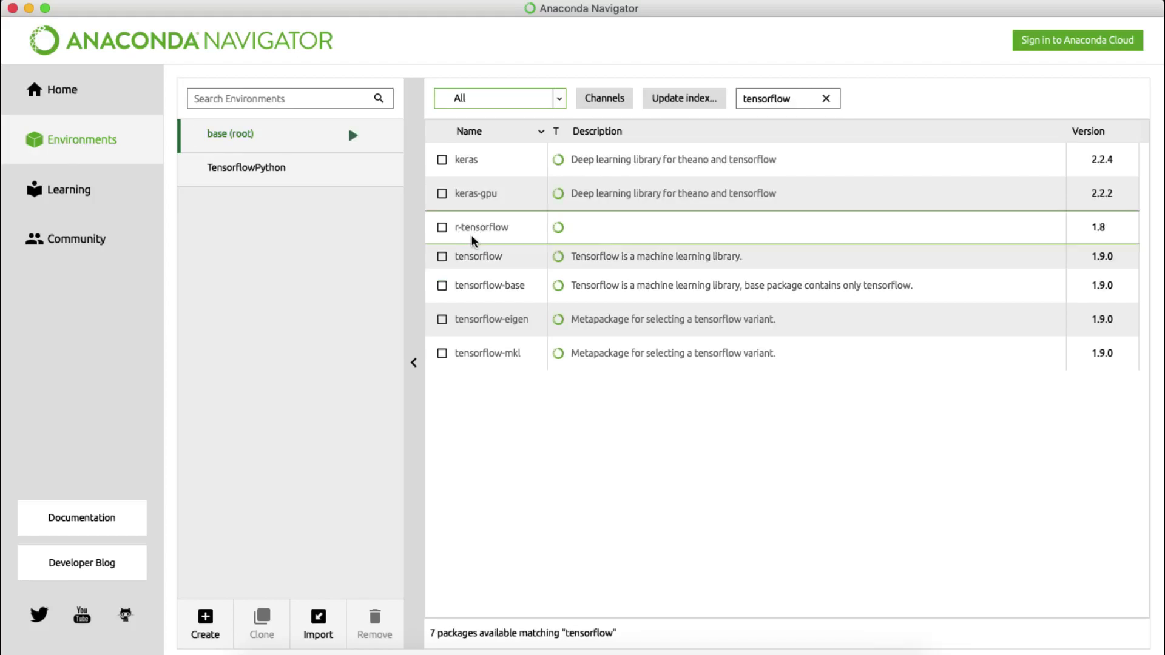
pyautogui.click(441, 256)
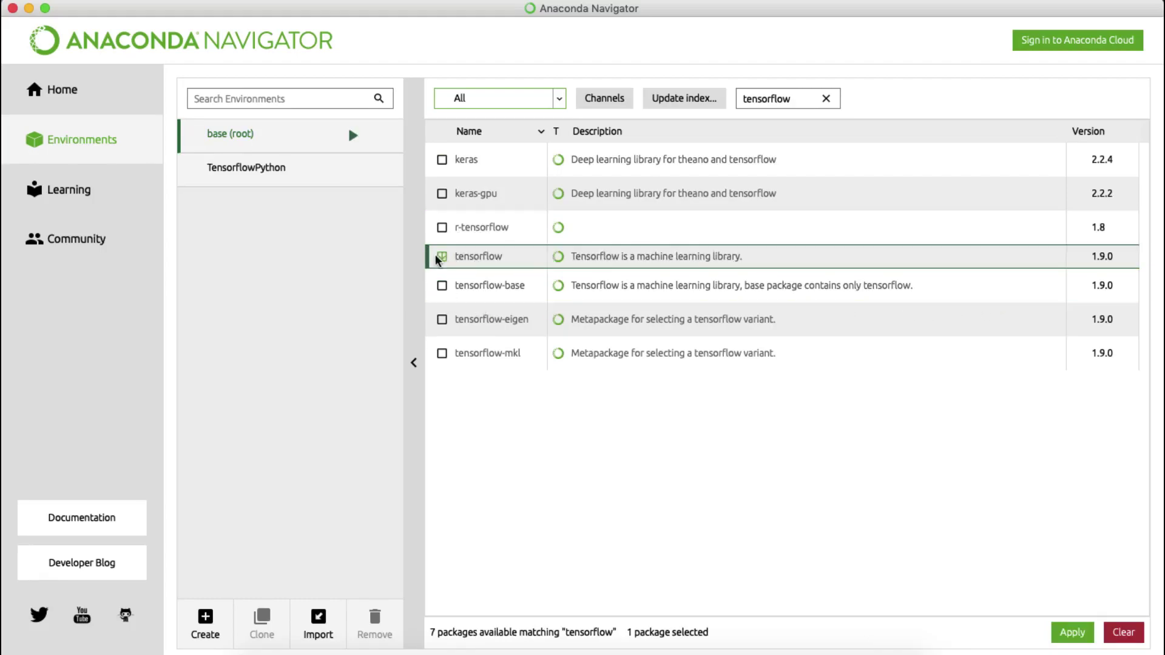
pyautogui.click(1071, 632)
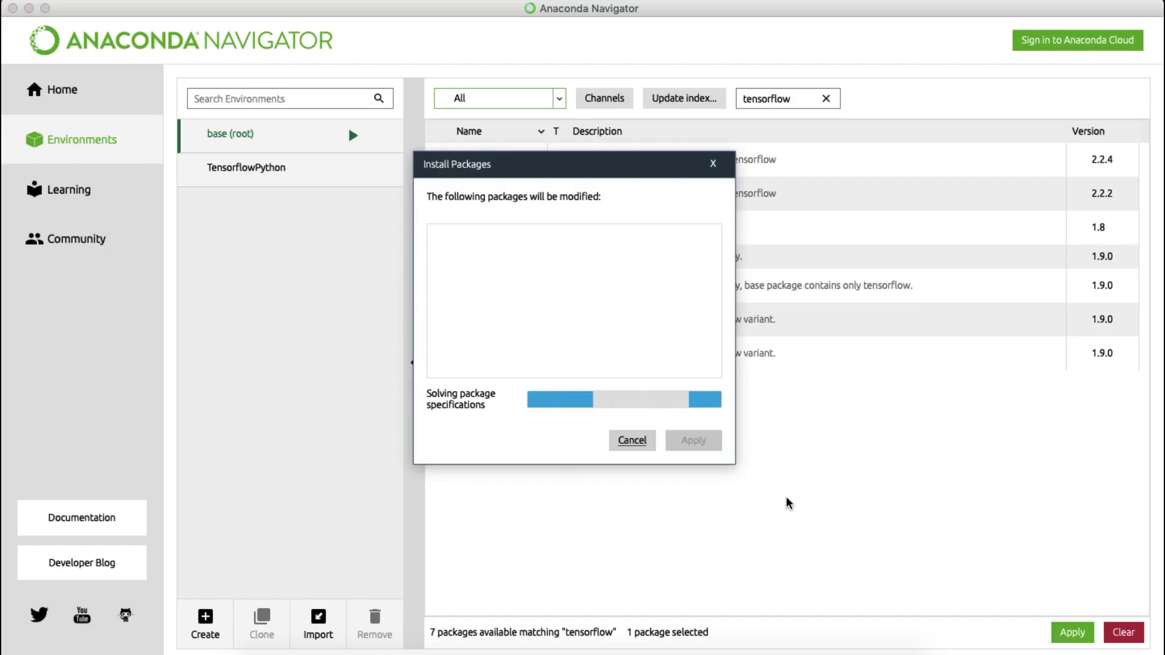
pyautogui.moveTo(600, 176); pyautogui.dragTo(621, 176)
pyautogui.moveTo(825, 185); pyautogui.dragTo(835, 200)
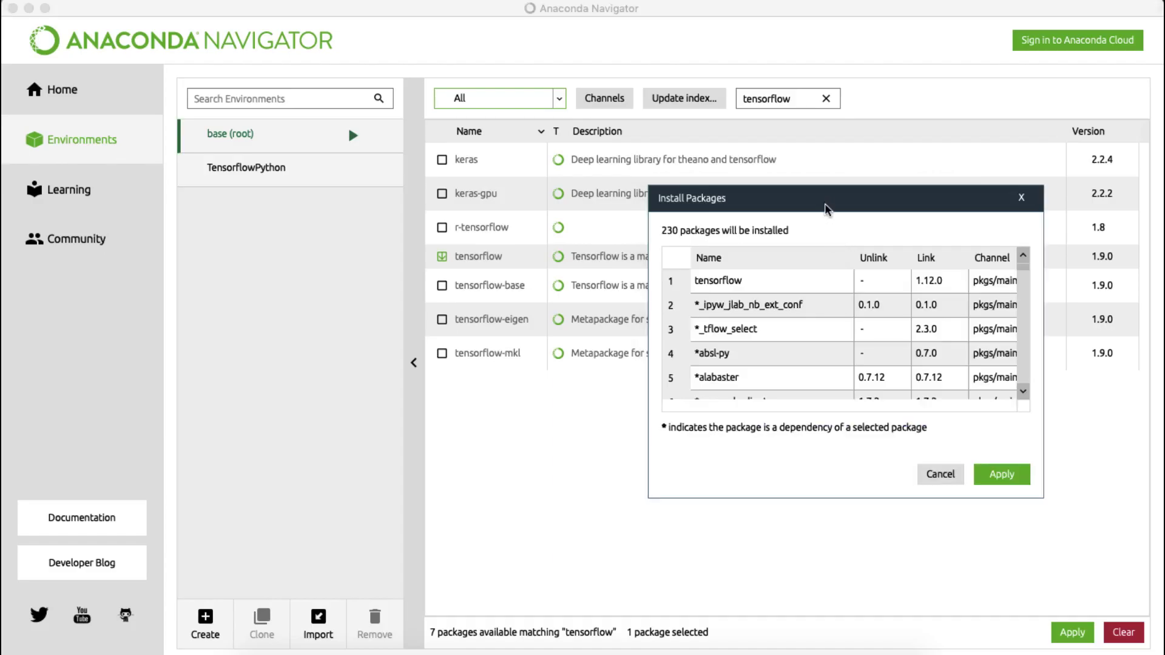
pyautogui.moveTo(912, 194); pyautogui.dragTo(912, 192)
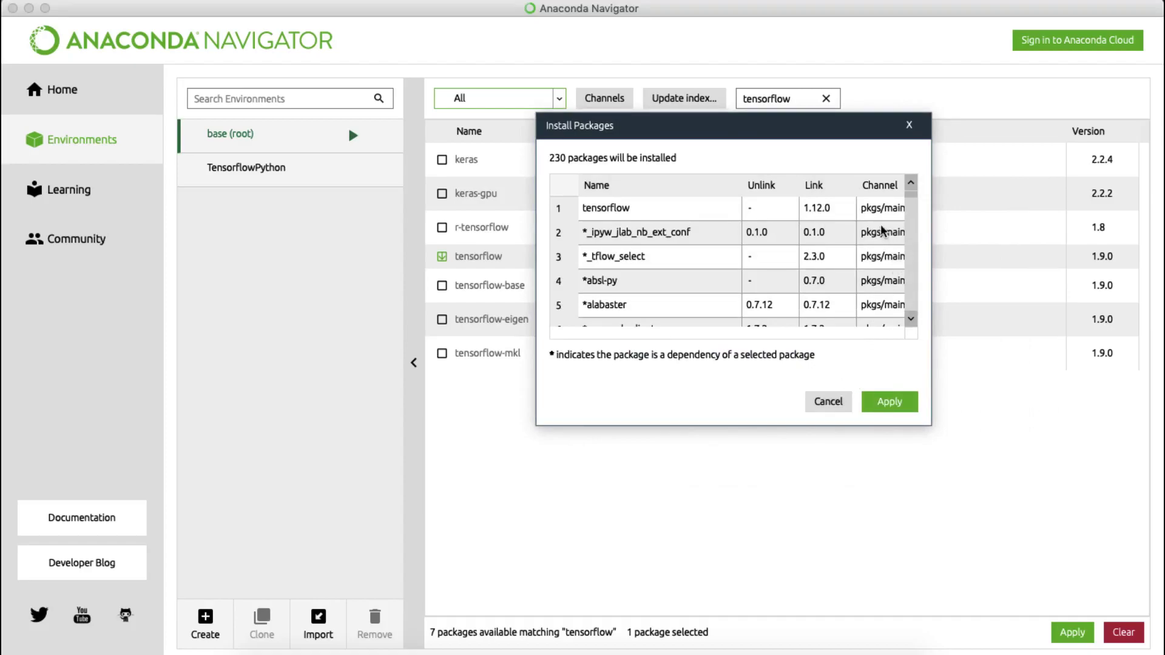
pyautogui.click(884, 401)
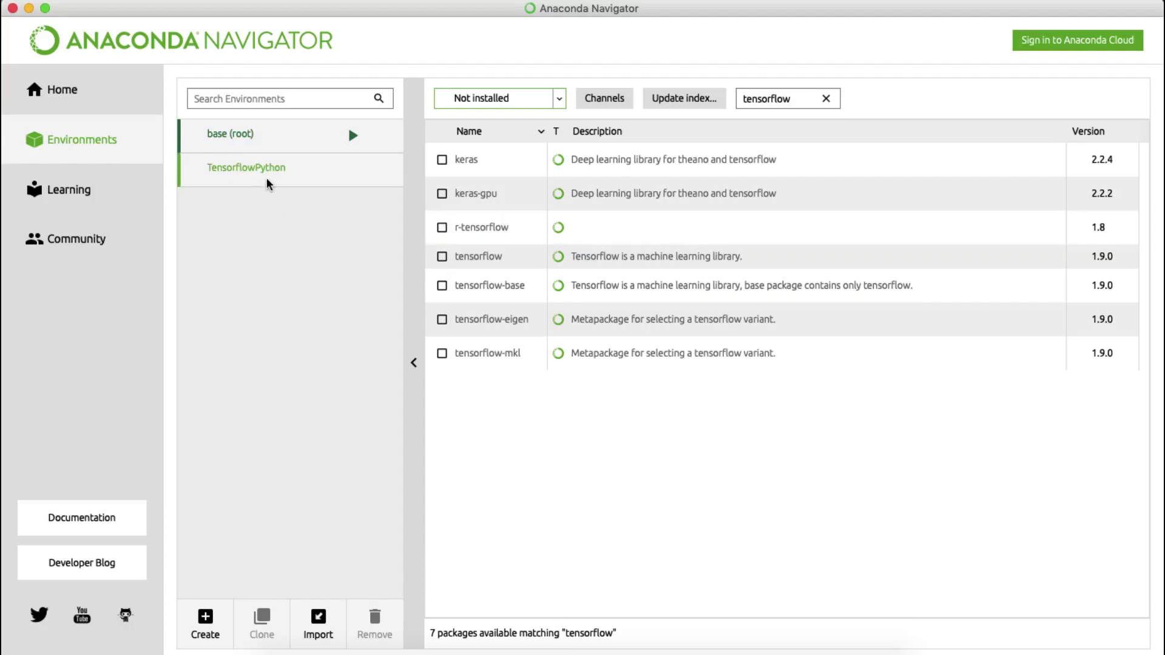
# Search the base environment for python, limit the list to Installed packages, and look through the matches.
pyautogui.doubleClick(751, 98)
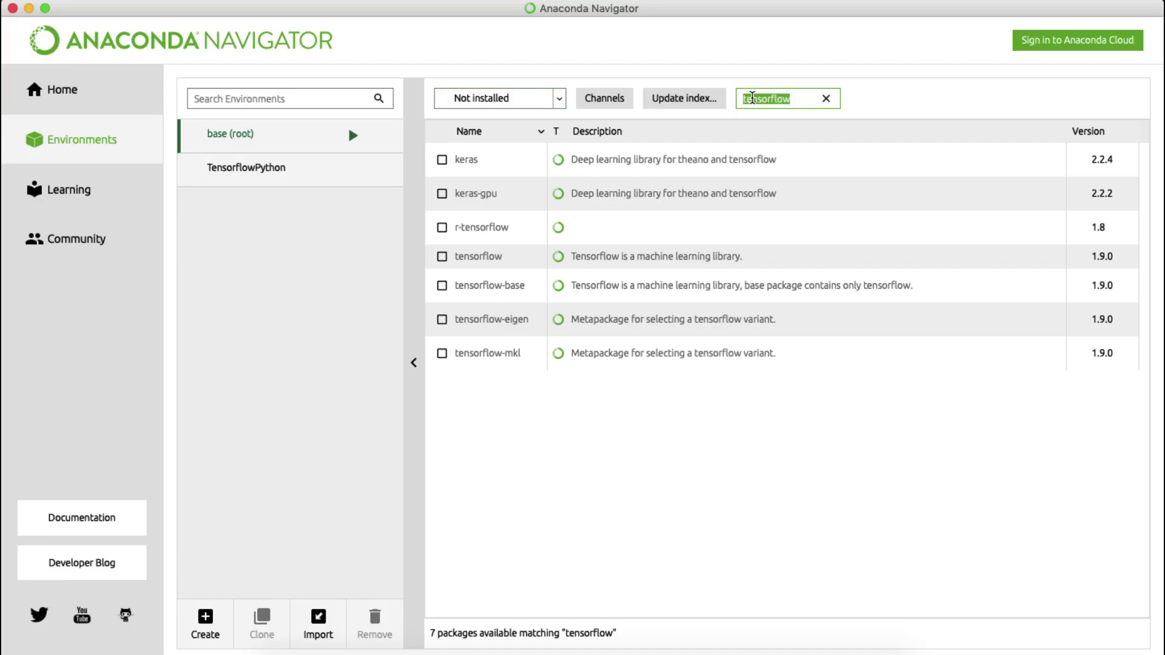
pyautogui.write('python')
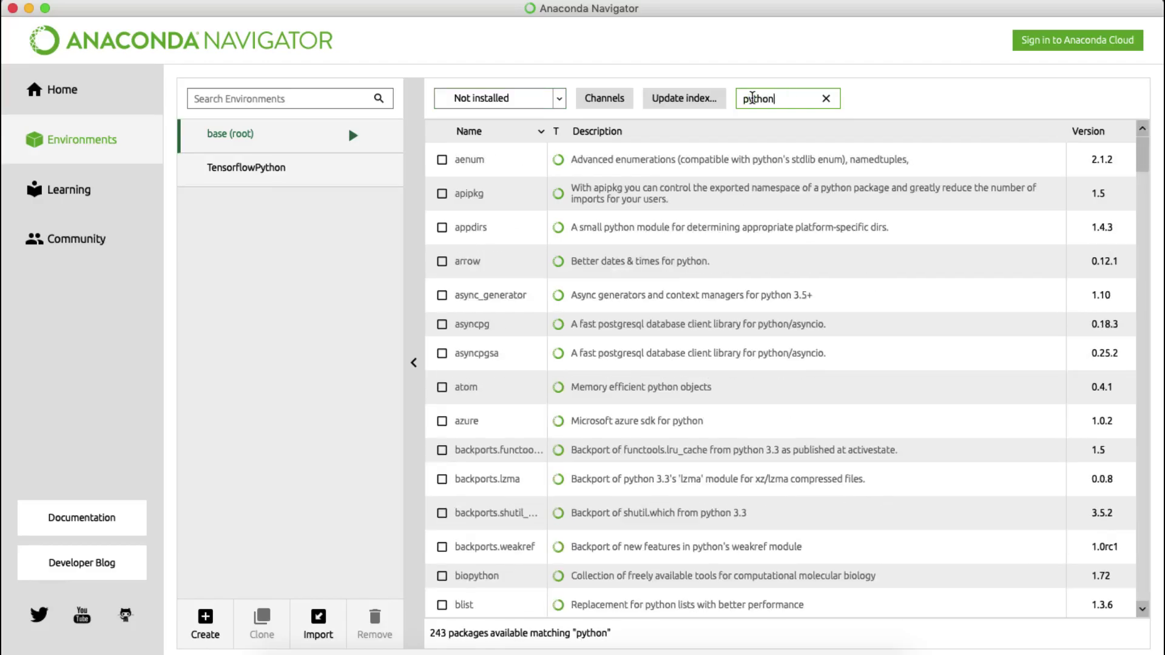
pyautogui.click(512, 100)
pyautogui.click(494, 120)
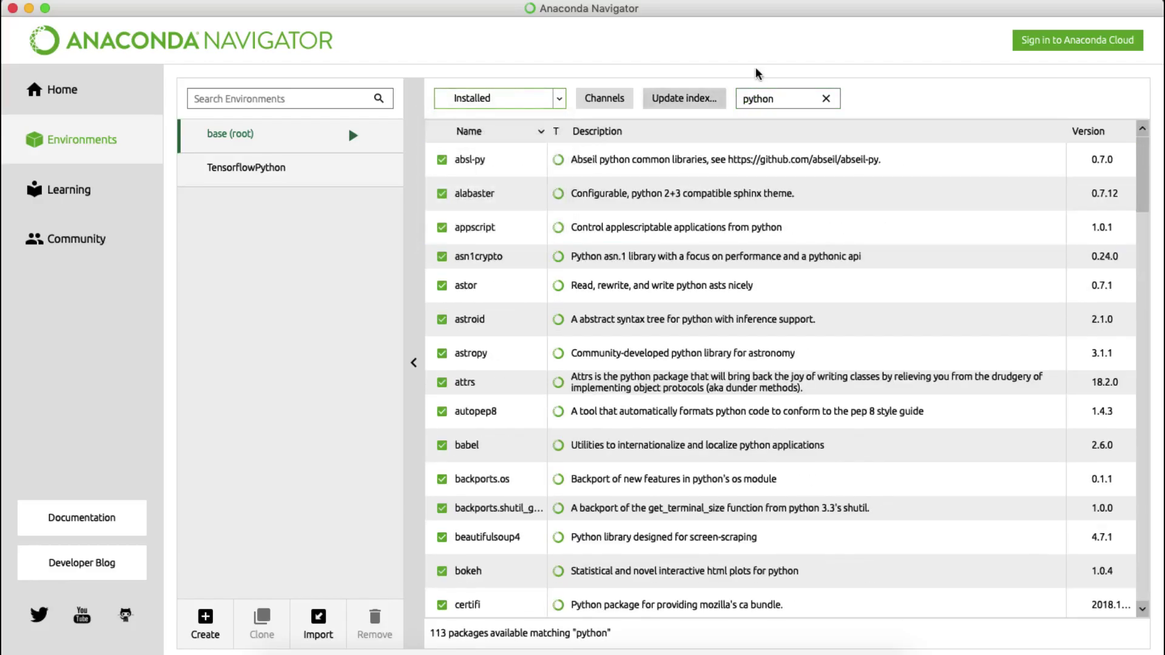
pyautogui.scroll(-10, 737, 272)
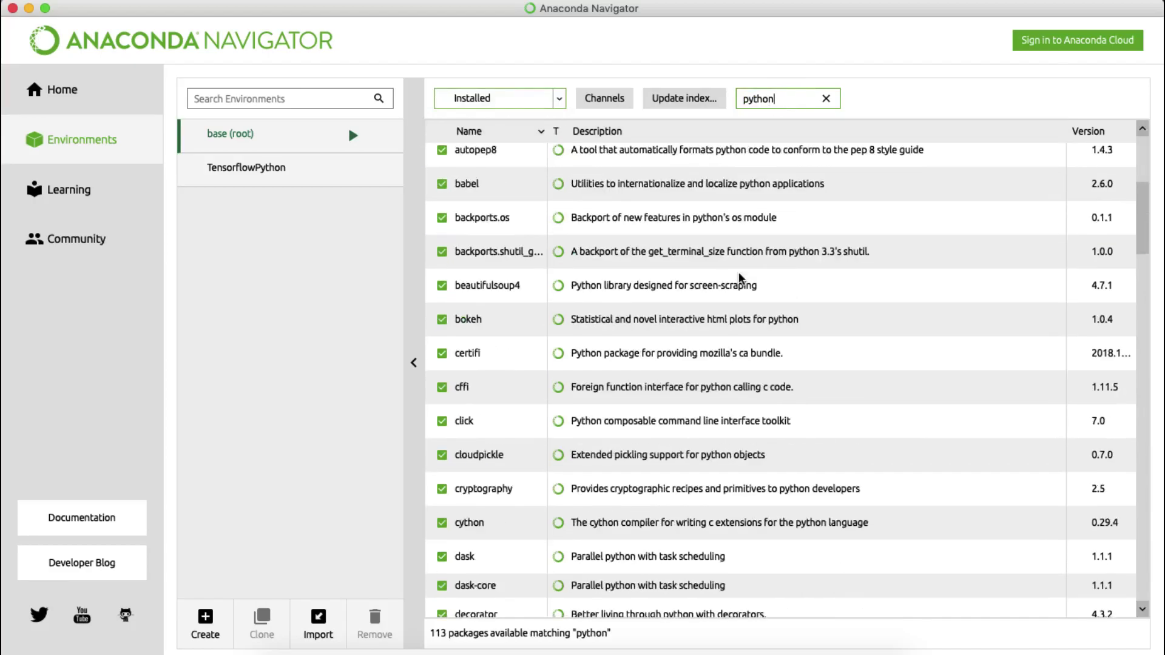
pyautogui.scroll(-15, 739, 272)
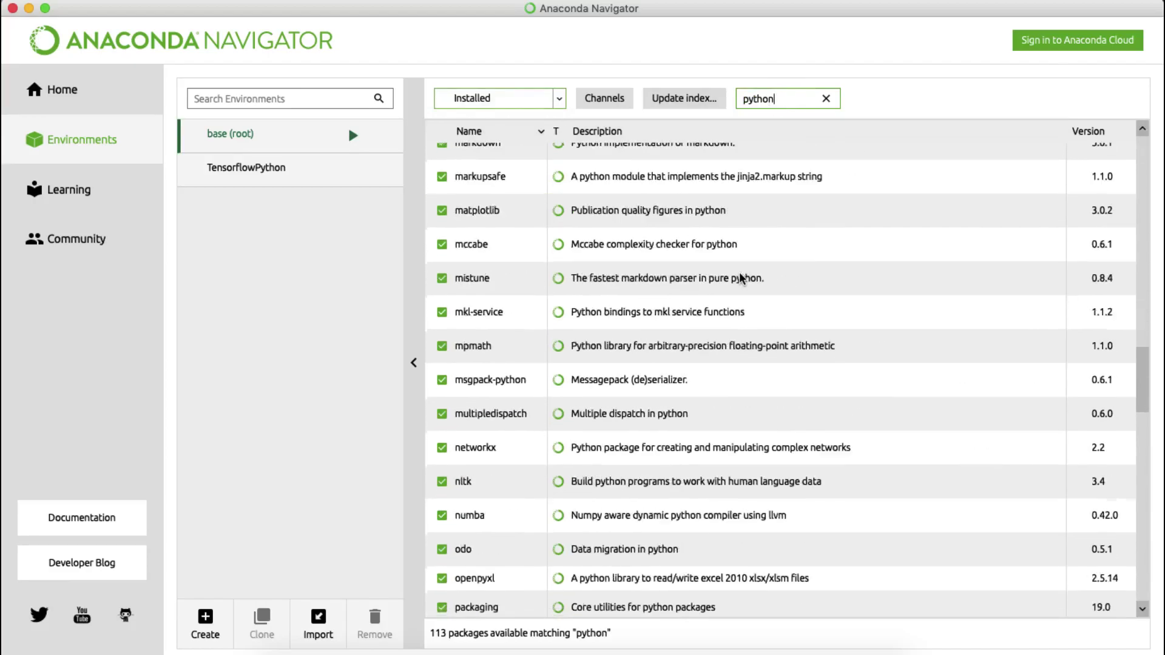
# Re-enter the python search and locate the python package itself among the installed base packages.
pyautogui.press('BackSpace')
pyautogui.press('BackSpace')
pyautogui.press('BackSpace')
pyautogui.press('BackSpace')
pyautogui.press('BackSpace')
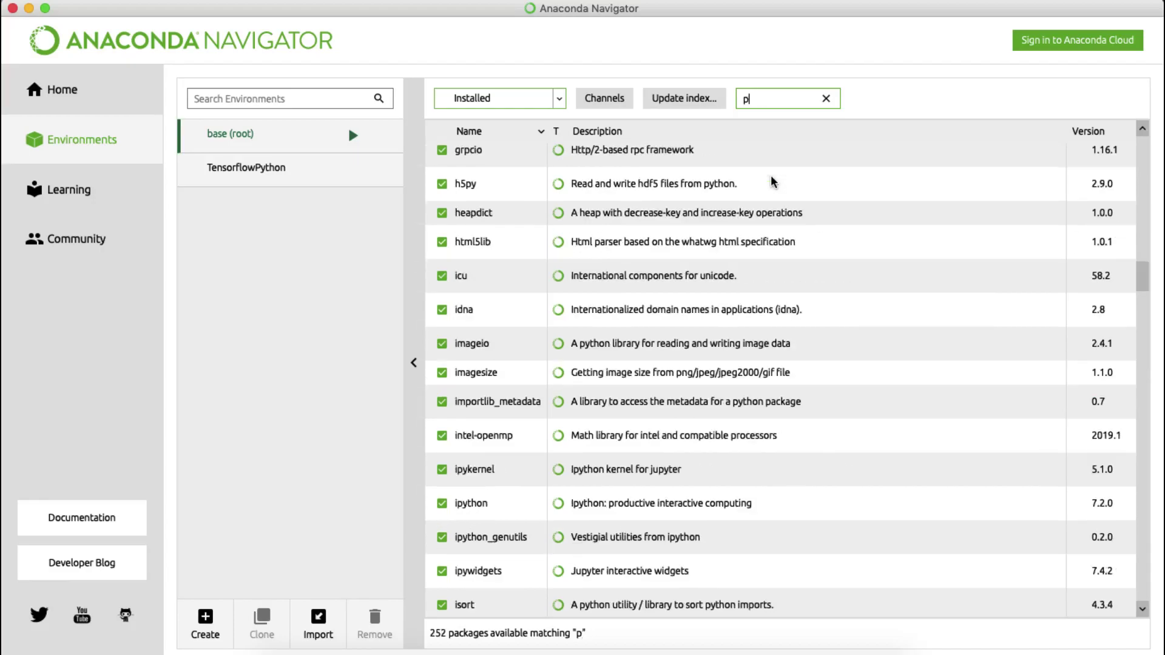
pyautogui.write('ython')
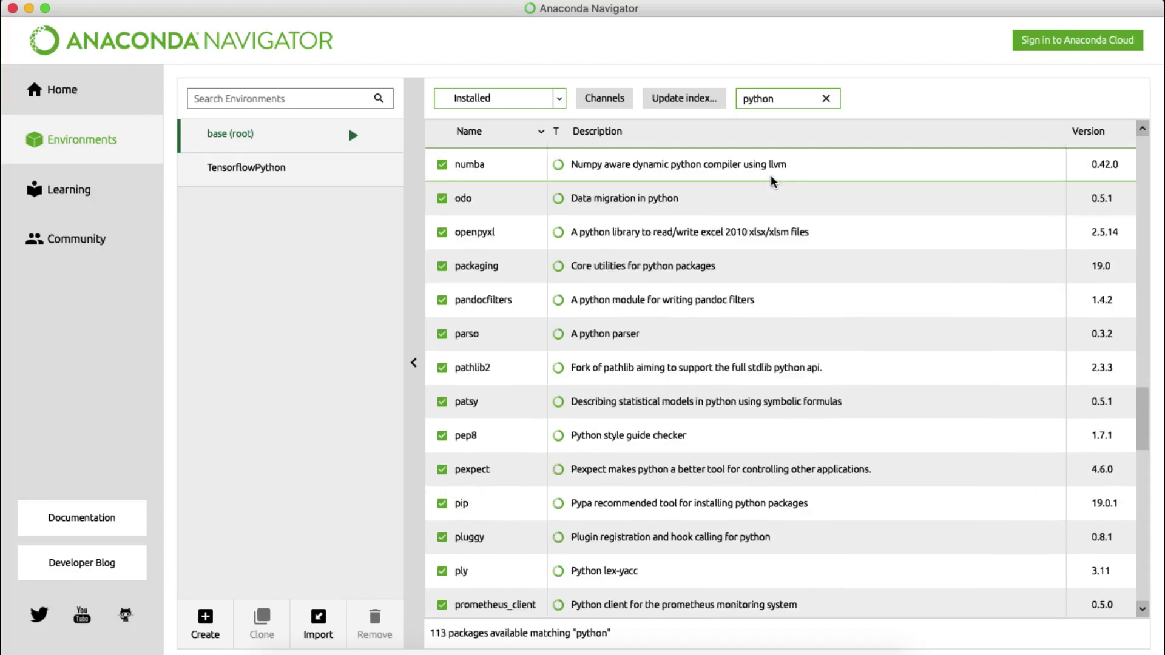
pyautogui.scroll(-10, 592, 224)
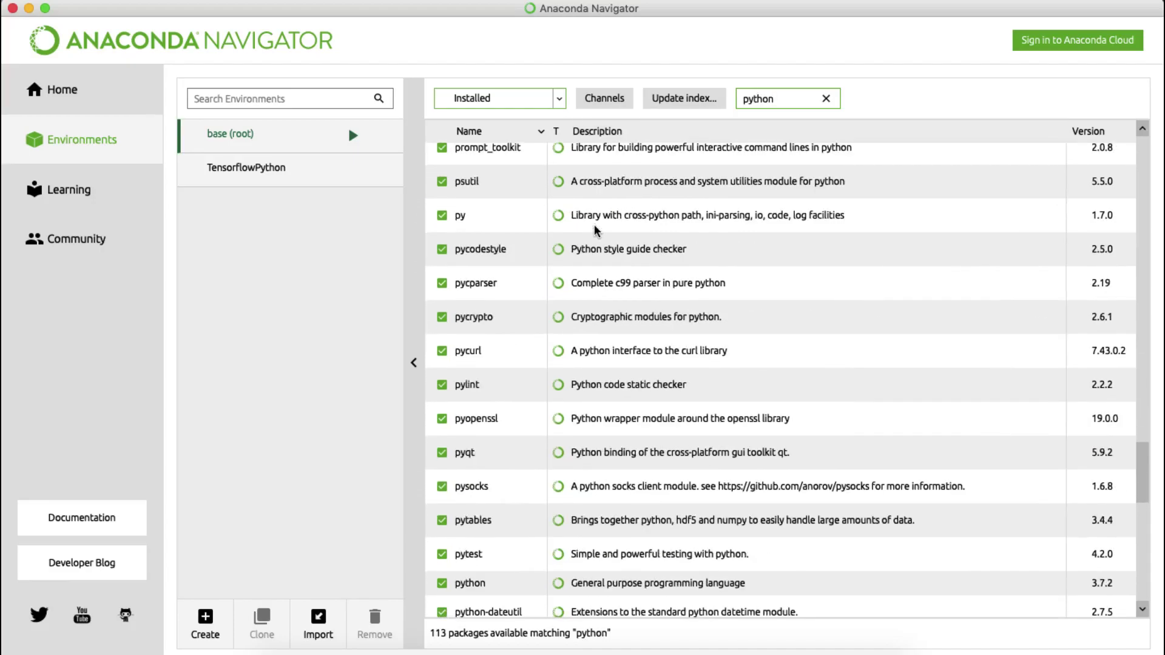
pyautogui.scroll(2, 594, 228)
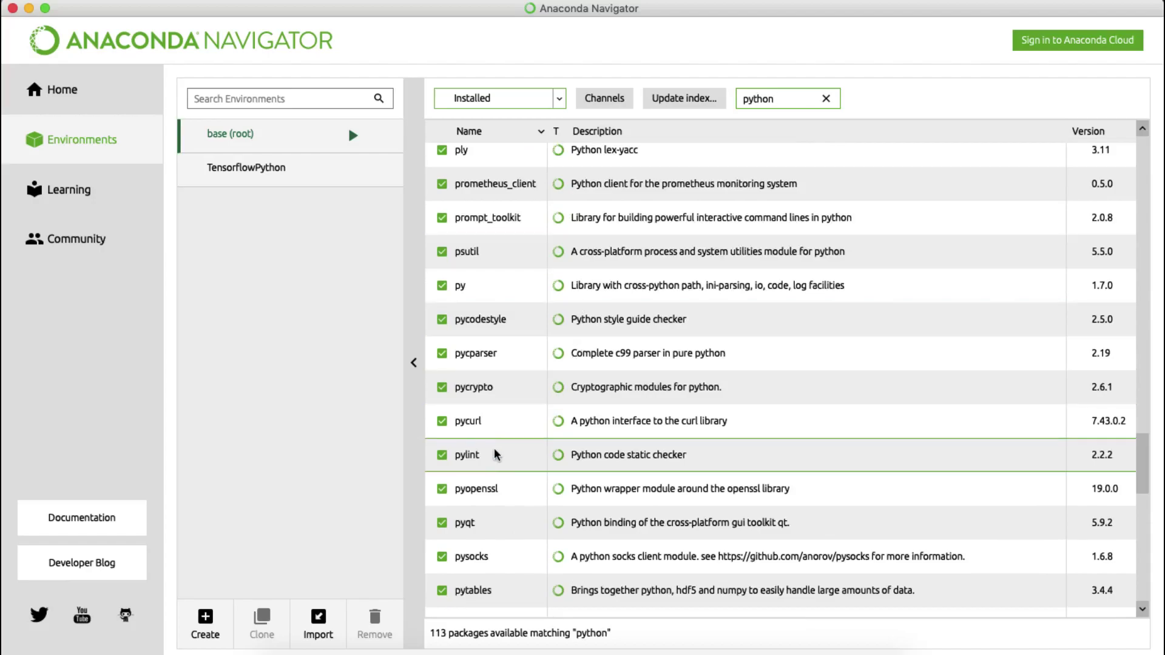
pyautogui.scroll(-6, 497, 454)
# Examine which specific versions can be marked for installation for base's python package, and leave the list without choosing one.
pyautogui.click(470, 440)
pyautogui.click(443, 448)
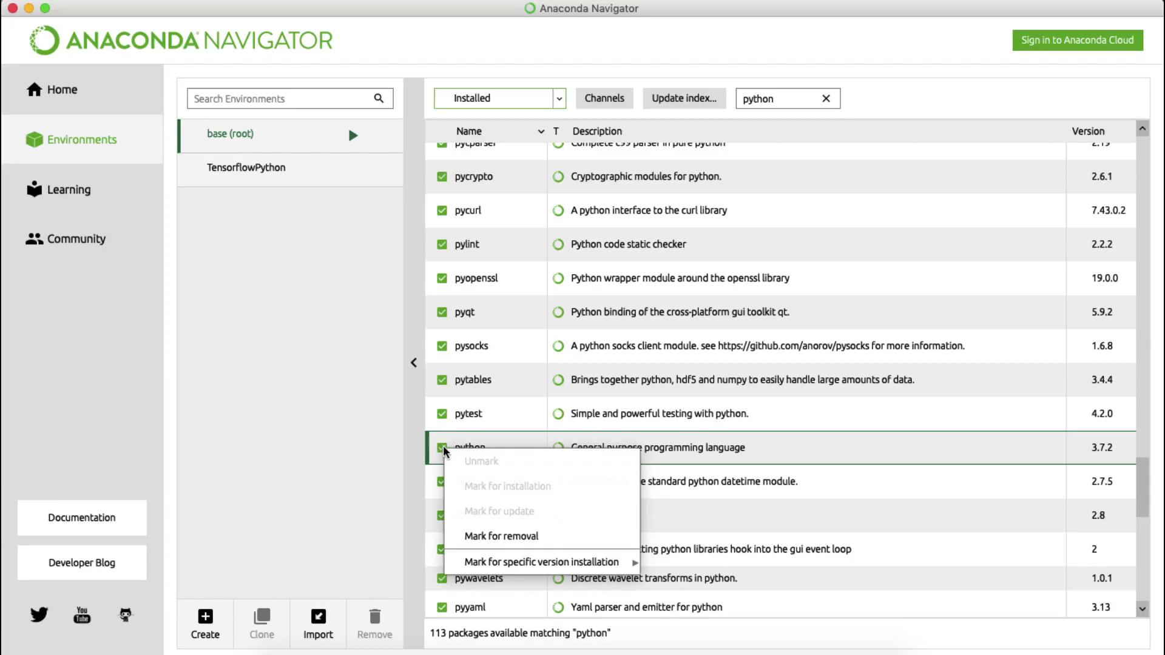
pyautogui.click(442, 446)
pyautogui.click(438, 445)
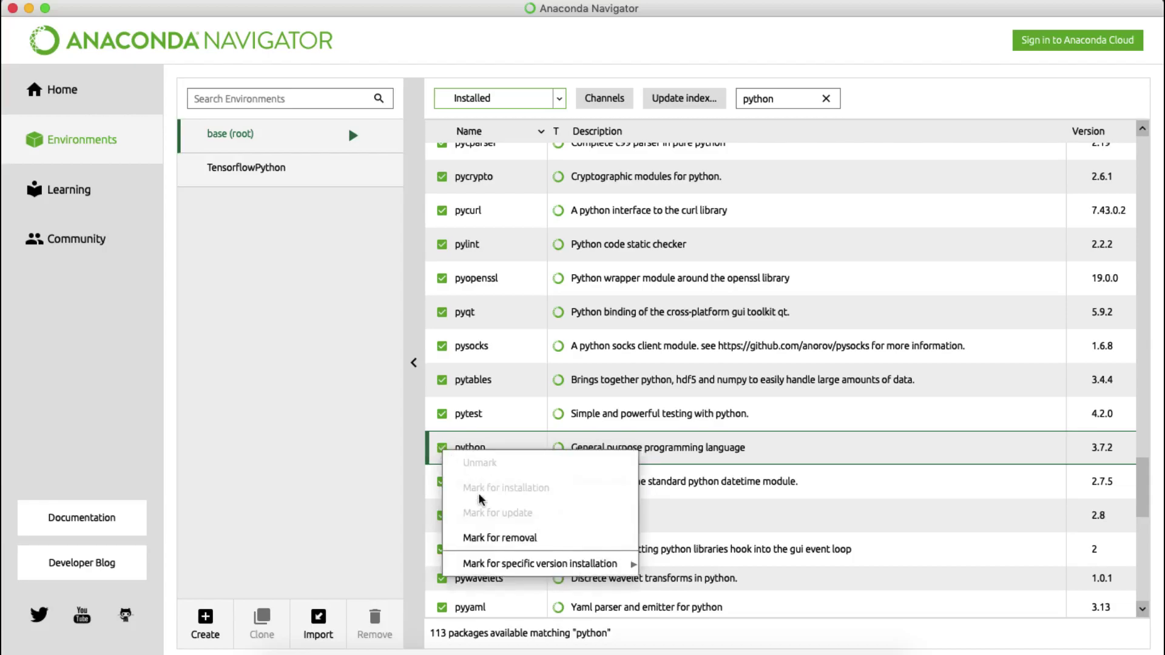
pyautogui.moveTo(490, 559)
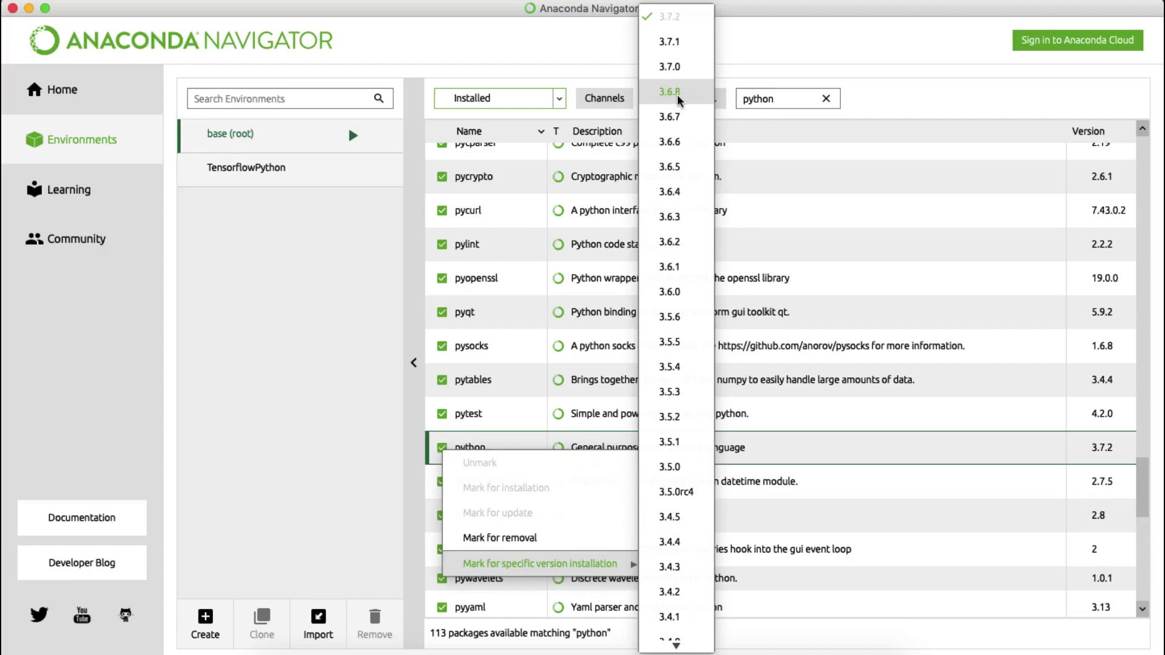
pyautogui.click(245, 279)
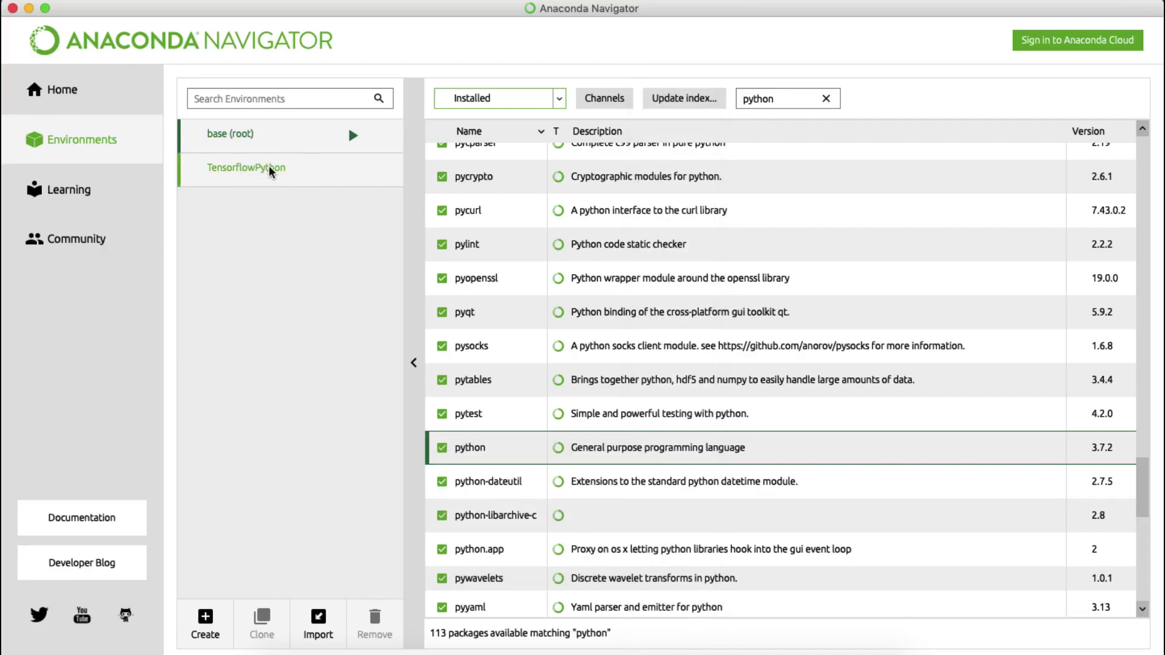
# Reopen the specific version installation list for base's python package and browse it down to the 2.7 releases and back.
pyautogui.click(354, 138)
pyautogui.click(354, 144)
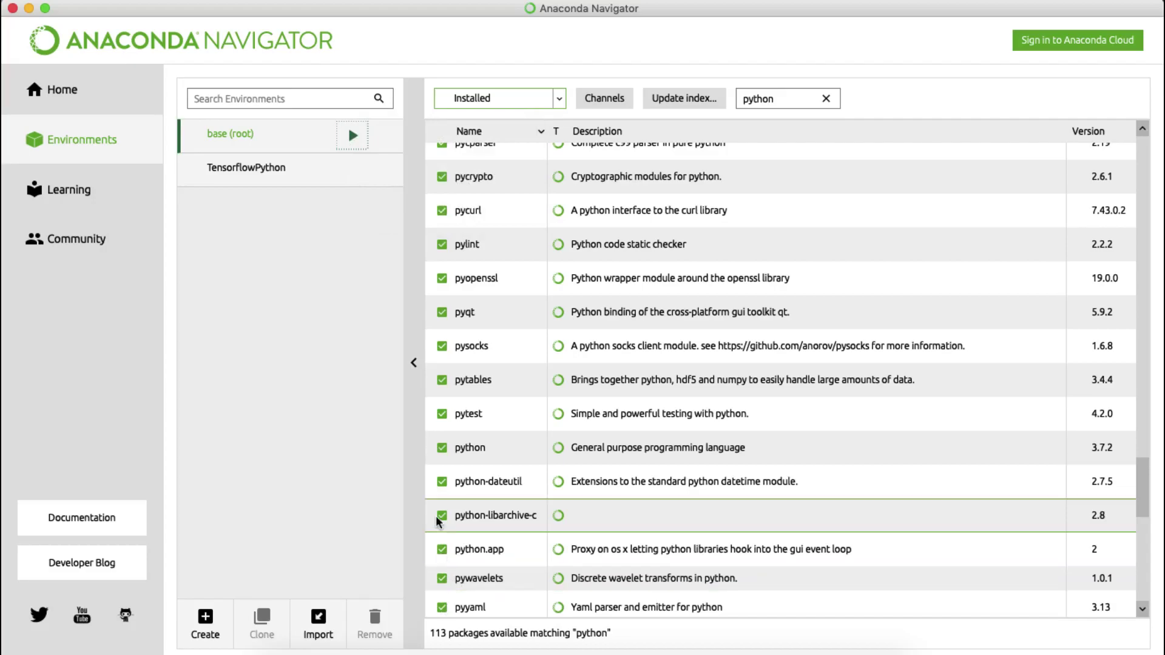
pyautogui.click(441, 449)
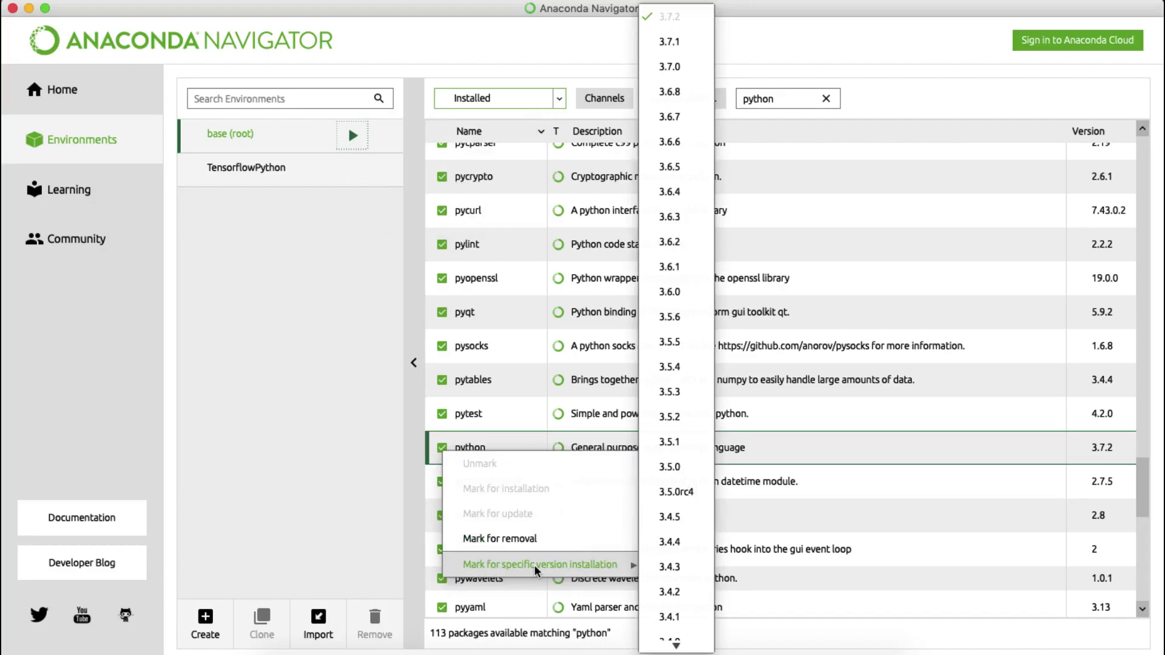
pyautogui.scroll(-8, 699, 537)
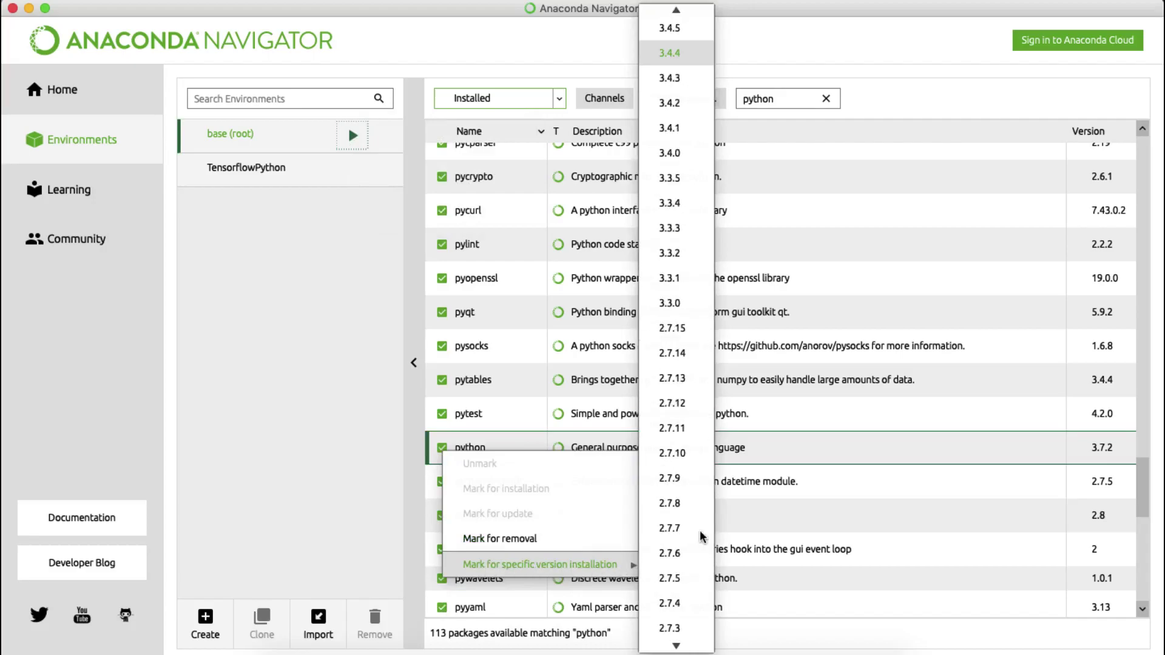
pyautogui.scroll(8, 700, 536)
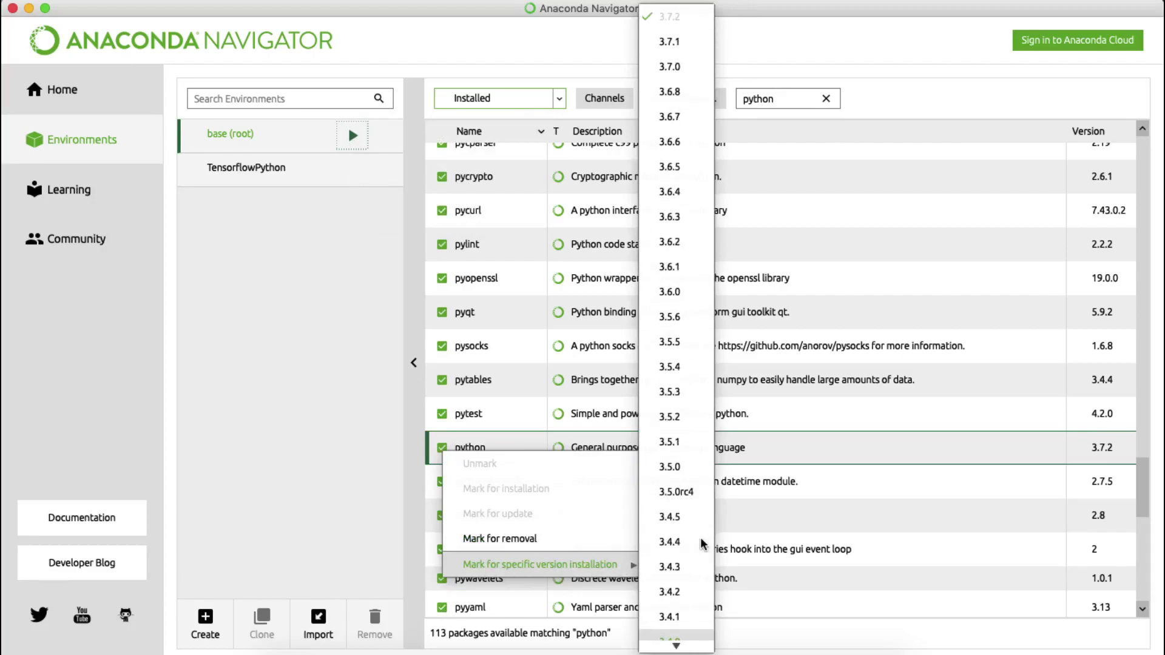
# Leave base's python version list, open the learning resources, limit them to videos only and browse the video tiles.
pyautogui.click(275, 332)
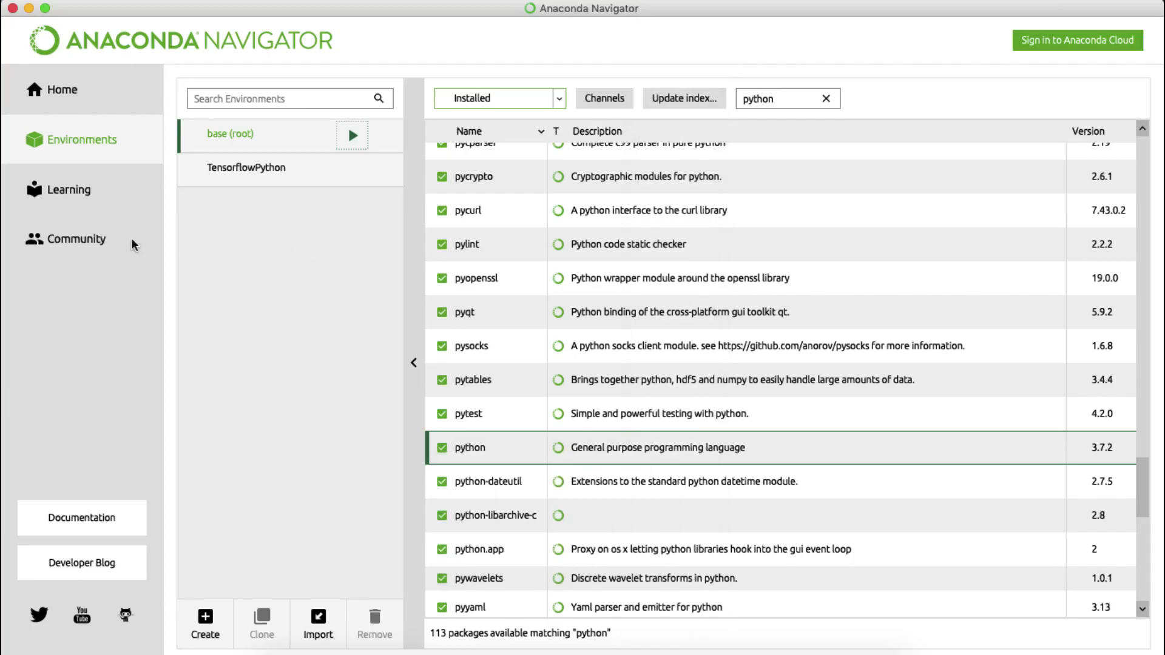
pyautogui.click(74, 191)
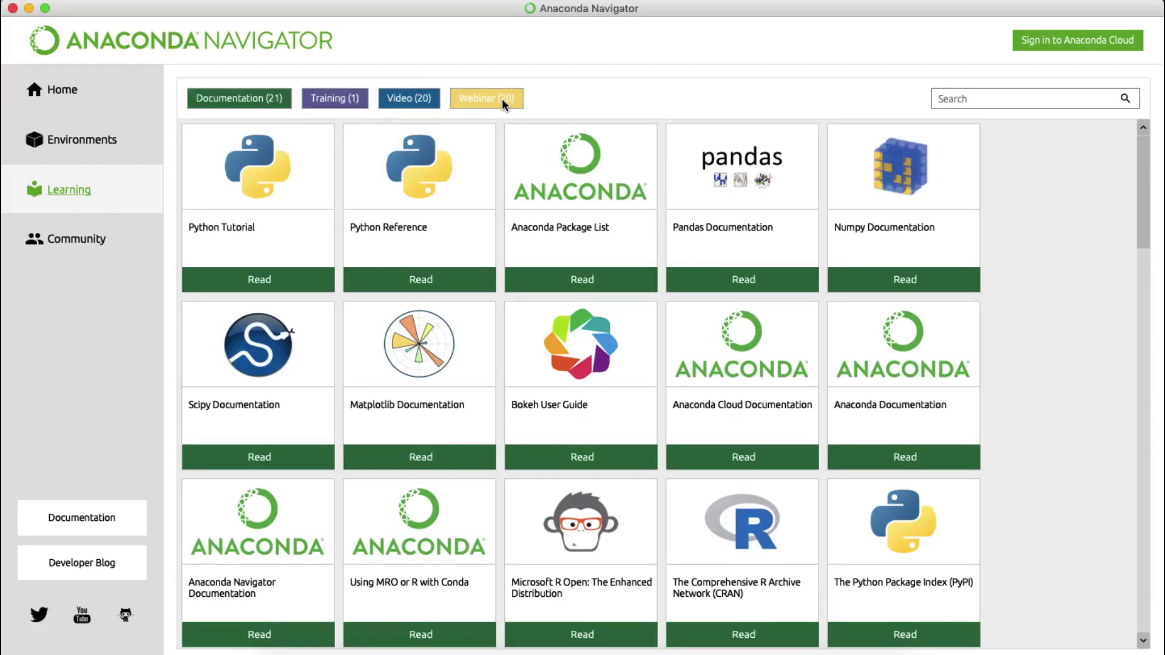
pyautogui.click(420, 98)
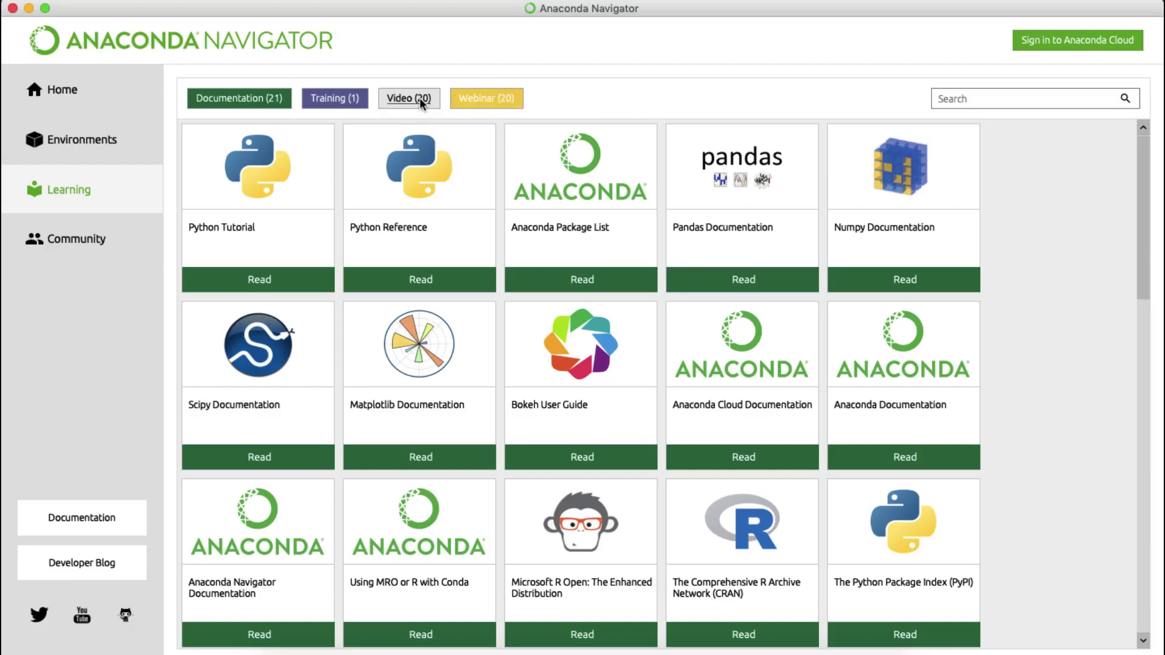
pyautogui.click(420, 98)
pyautogui.click(343, 98)
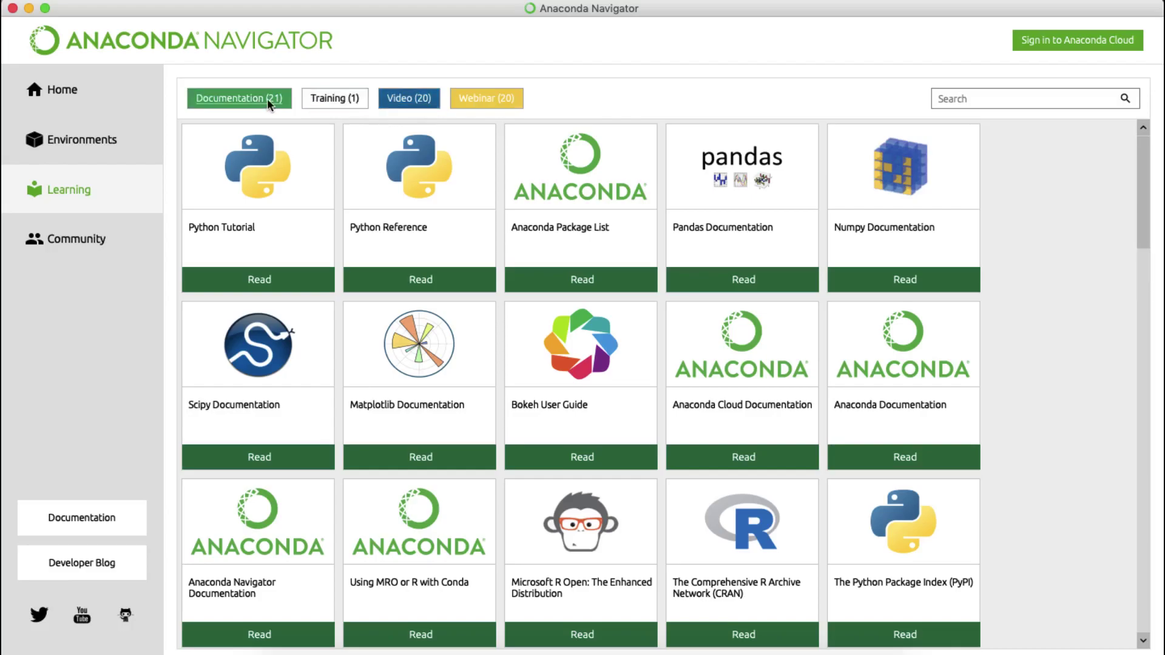
pyautogui.click(260, 98)
pyautogui.click(466, 104)
pyautogui.scroll(-3, 428, 318)
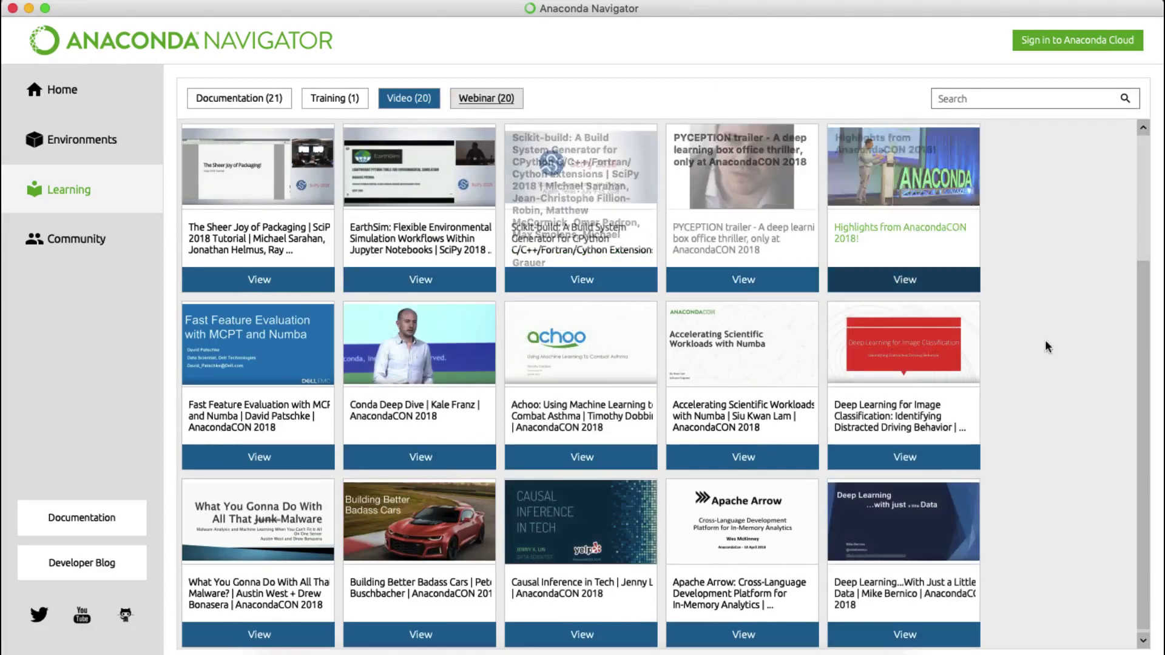
pyautogui.scroll(3, 1115, 344)
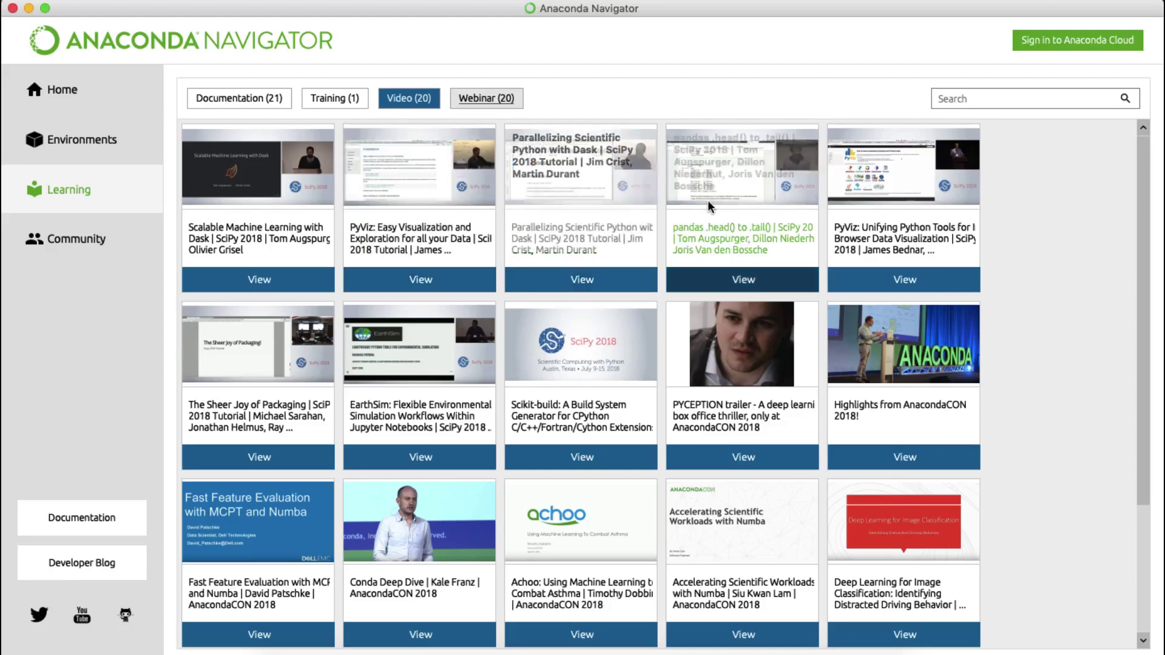
pyautogui.scroll(-3, 1056, 276)
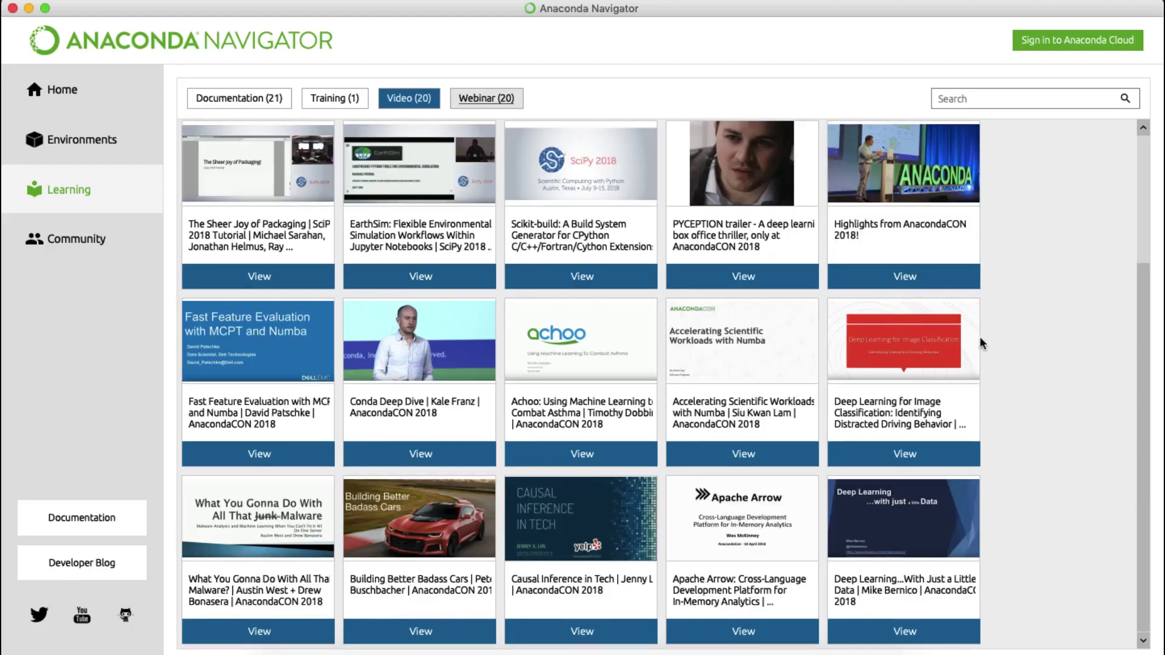
# View the learning resources for Training alone, switch to webinars alone, and look through the webinar tiles.
pyautogui.click(386, 101)
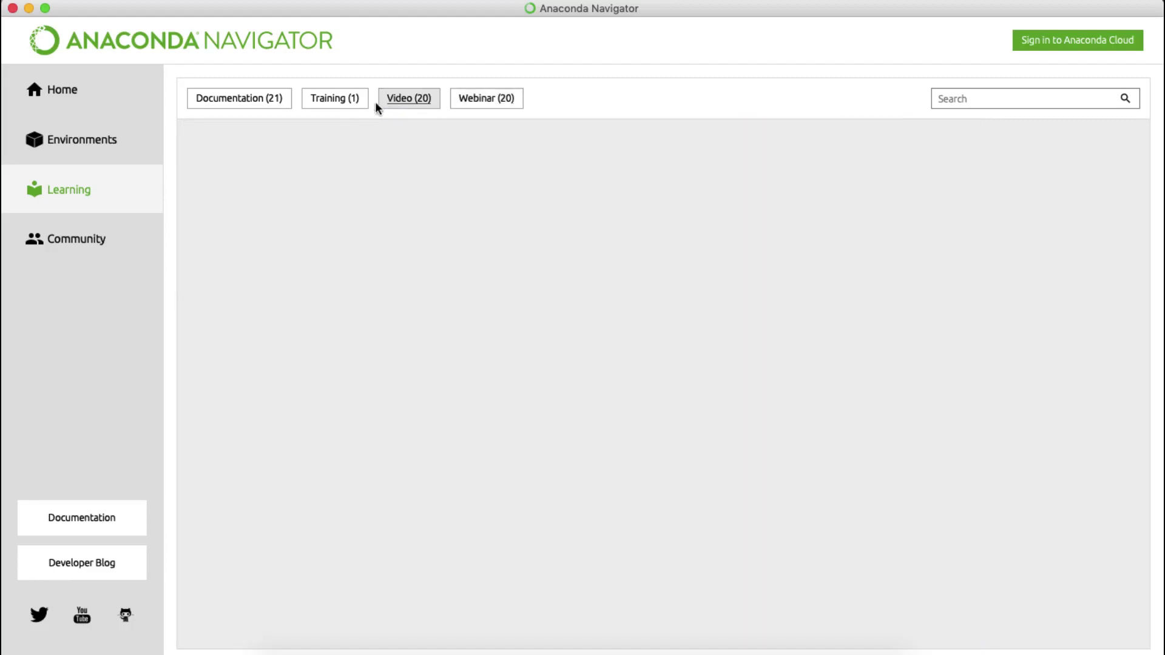
pyautogui.click(329, 97)
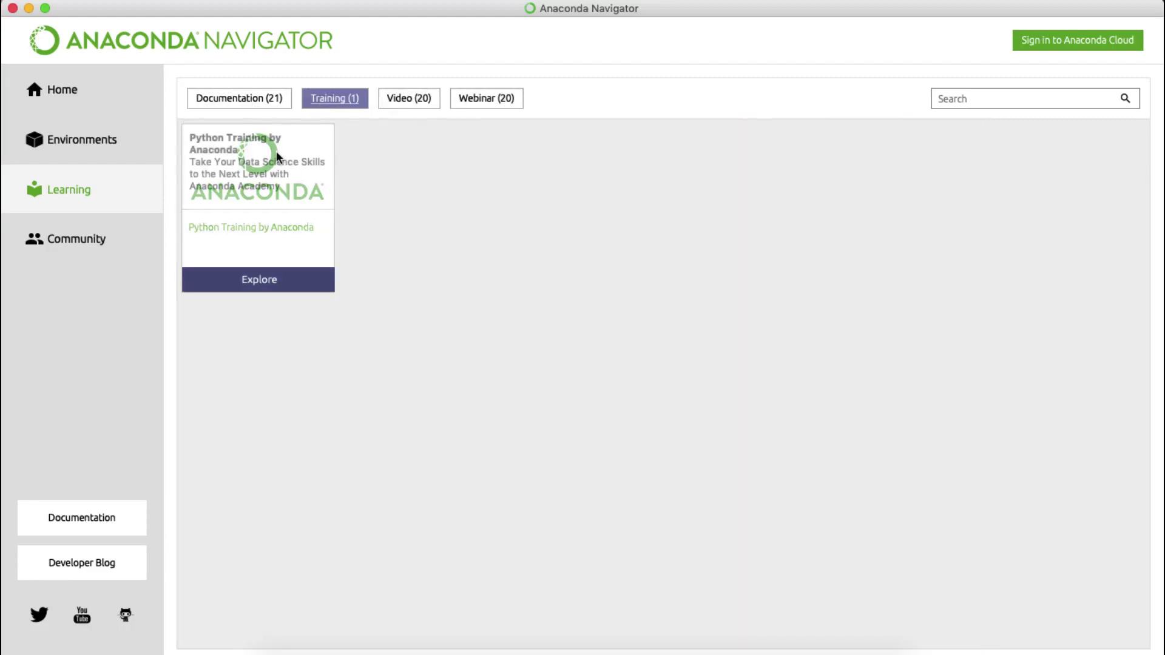
pyautogui.click(335, 99)
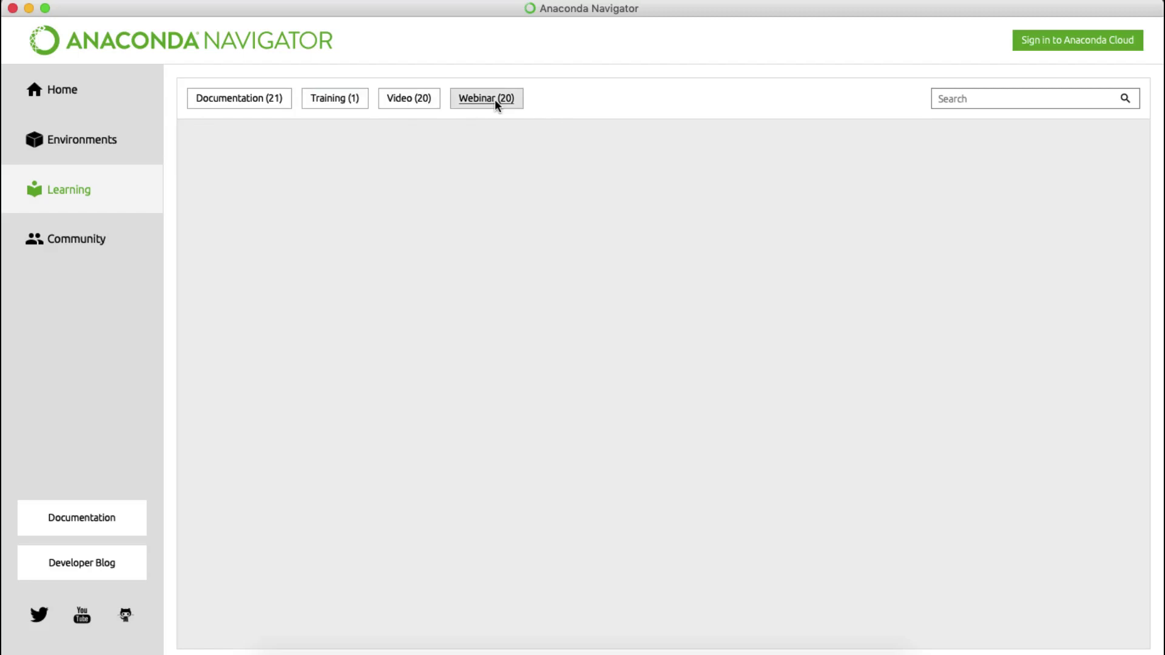
pyautogui.click(494, 100)
pyautogui.scroll(-5, 582, 242)
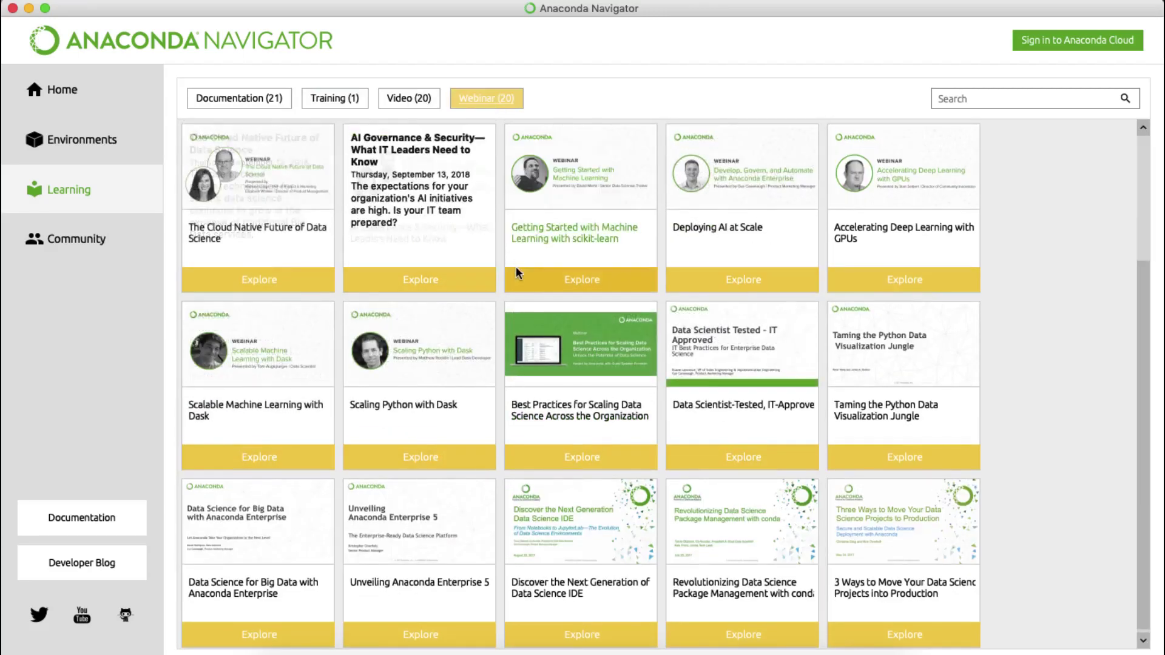
# Limit the learning resources to documentation only and look through all the documentation tiles.
pyautogui.click(498, 96)
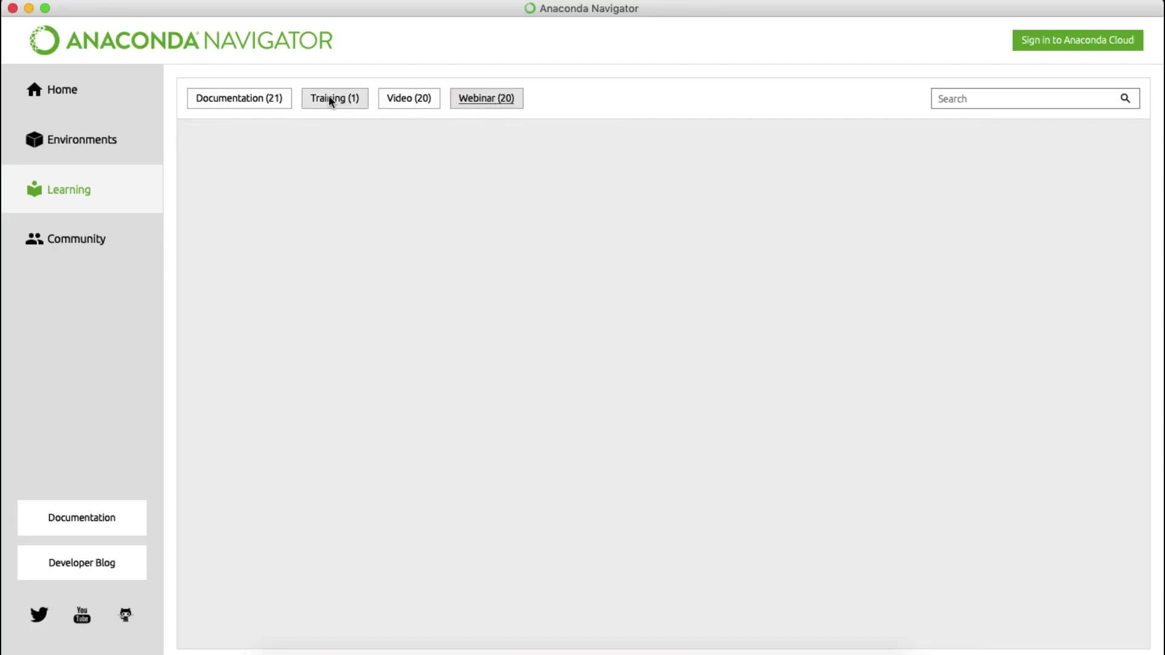
pyautogui.click(234, 100)
pyautogui.scroll(-5, 854, 448)
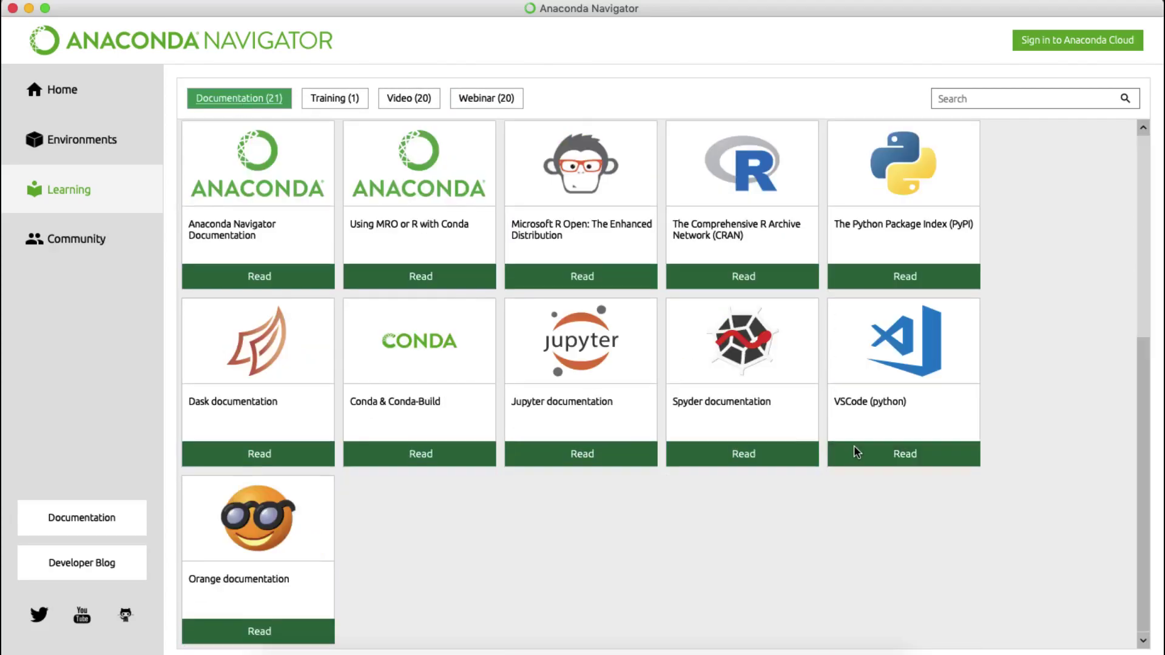
pyautogui.scroll(5, 853, 449)
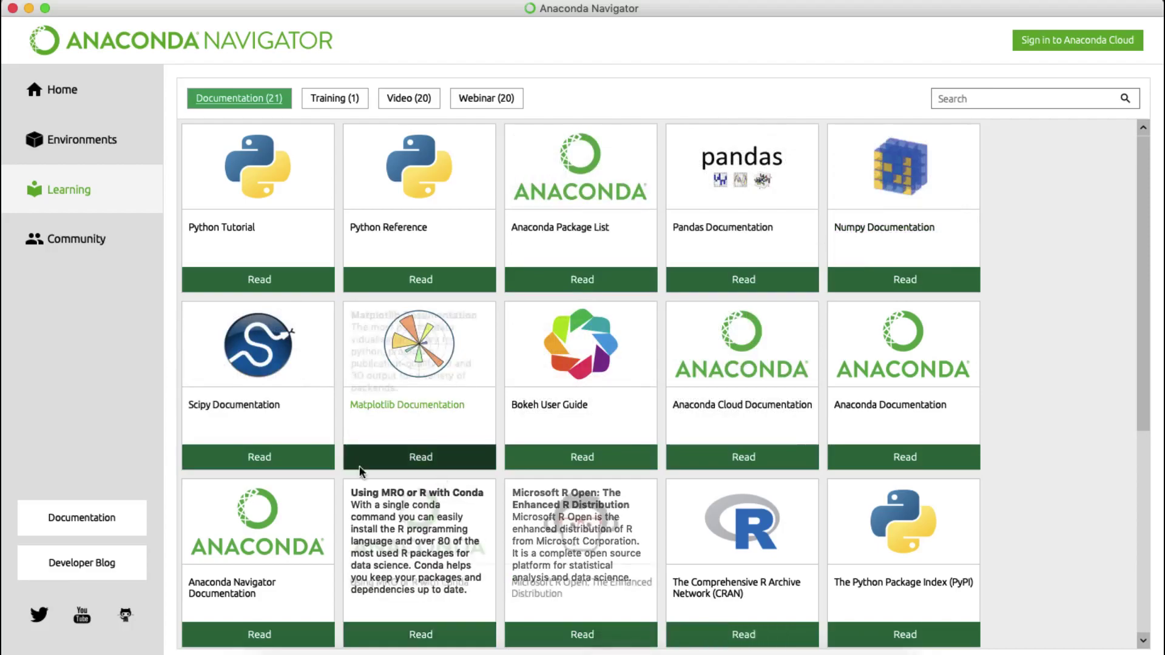
pyautogui.scroll(-5, 667, 388)
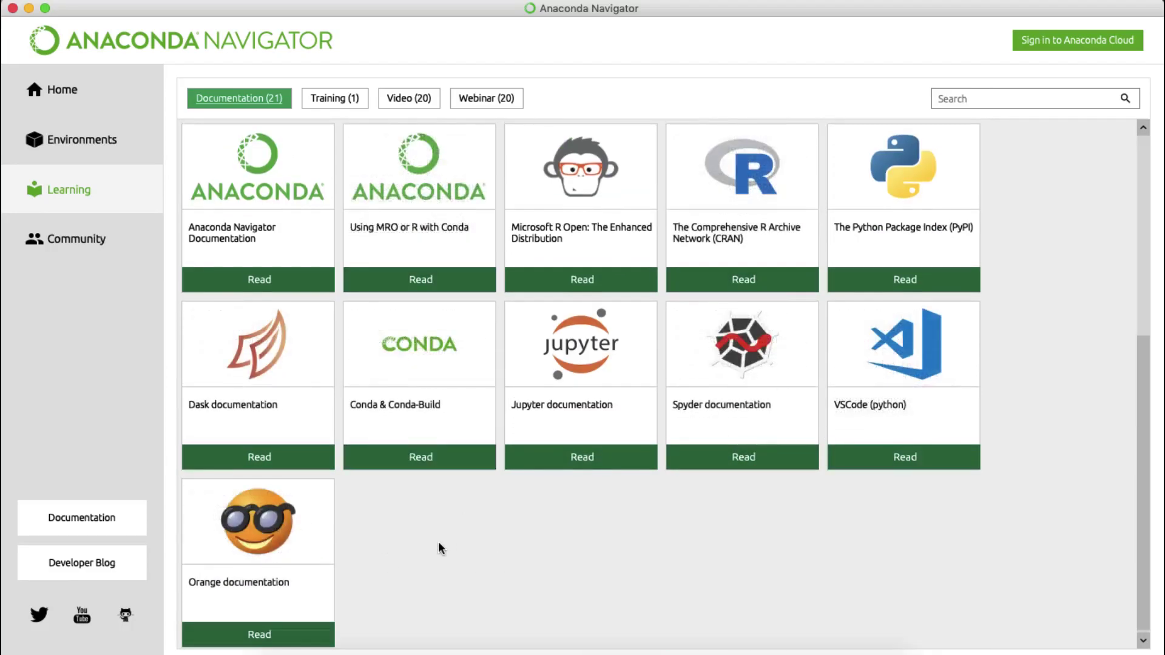
# Open Planet Scipy from the community resources, skim its blog posts in the browser, close the page and return to Anaconda Navigator.
pyautogui.click(45, 242)
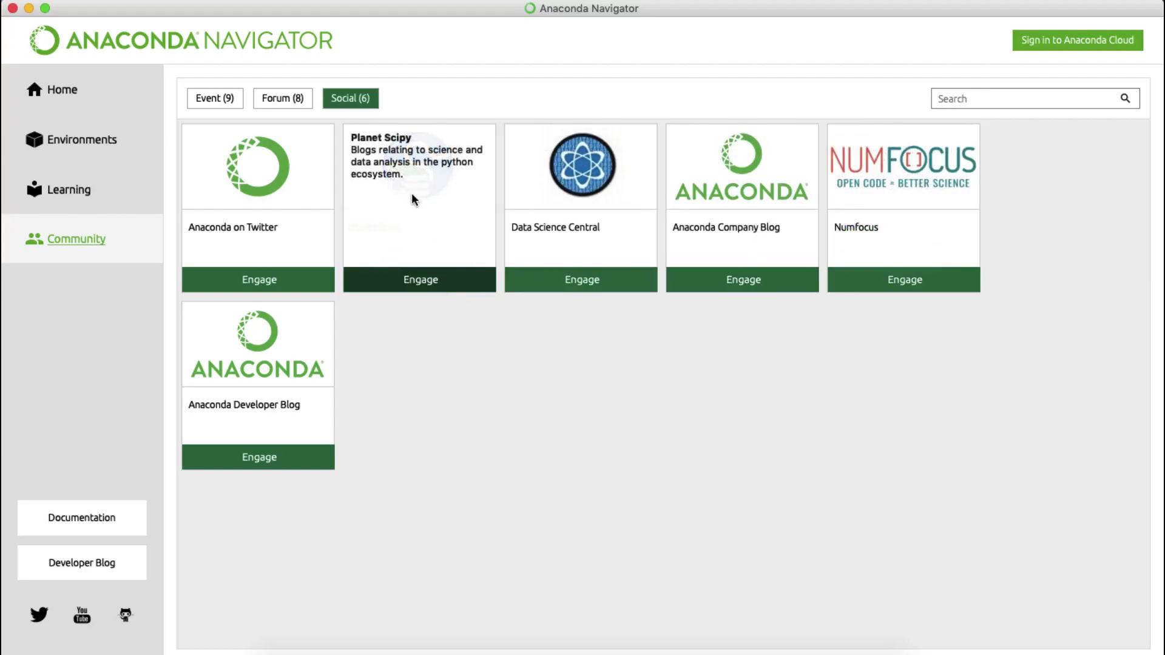
pyautogui.click(427, 285)
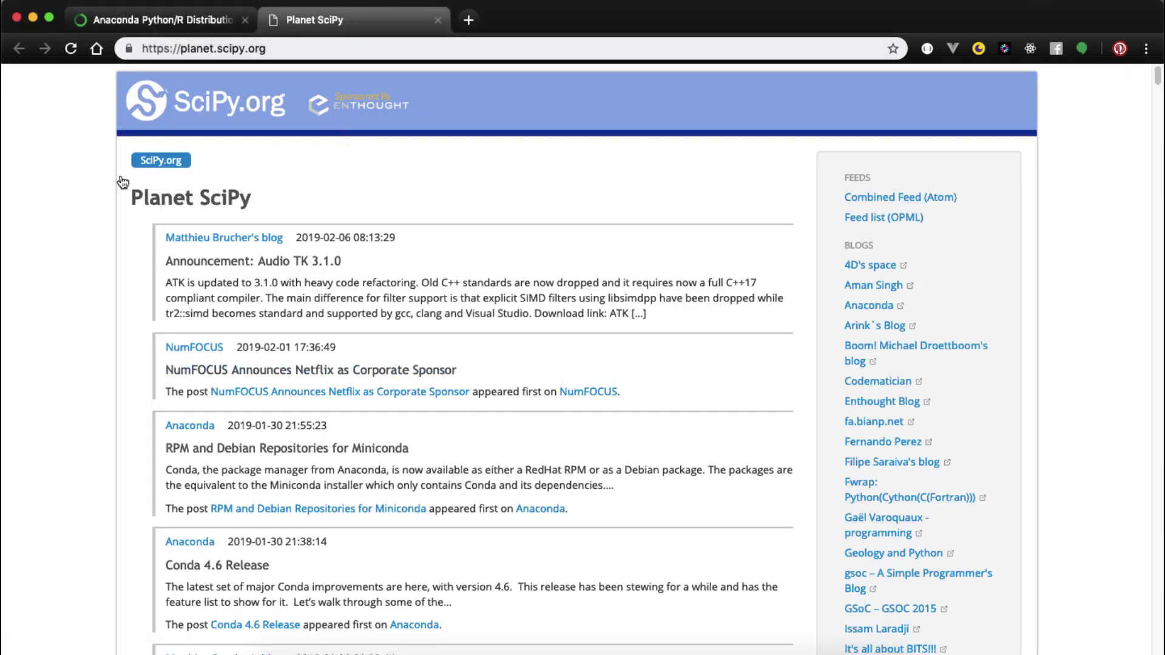
pyautogui.scroll(-20, 560, 362)
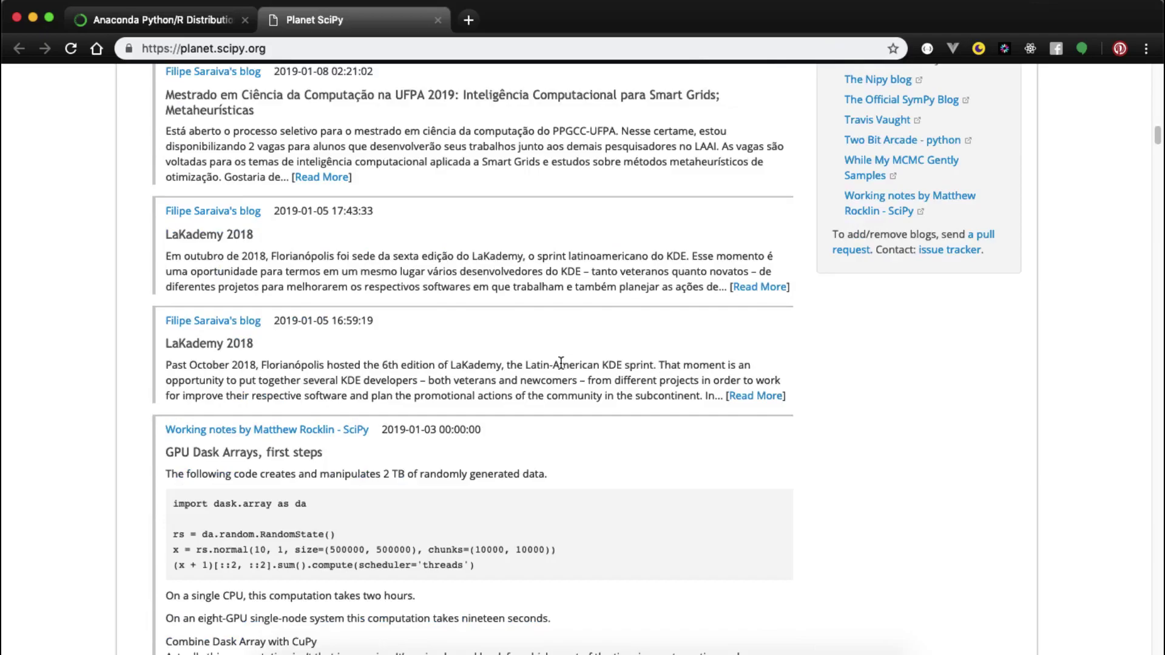
pyautogui.scroll(-10, 559, 362)
pyautogui.scroll(20, 560, 361)
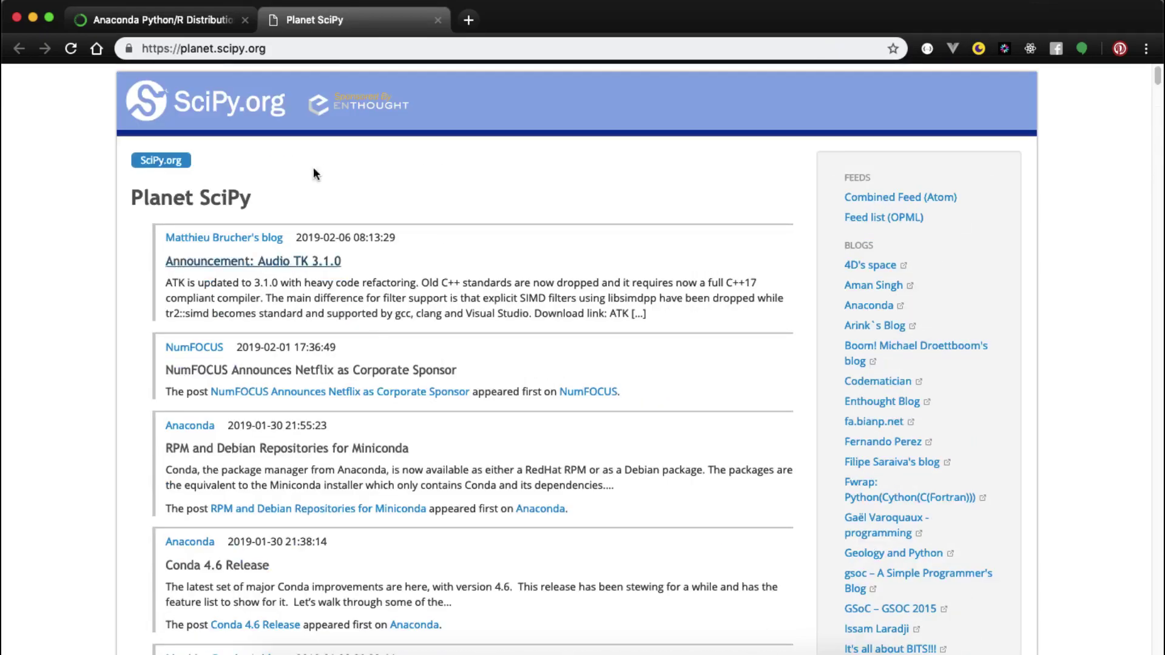
pyautogui.click(437, 20)
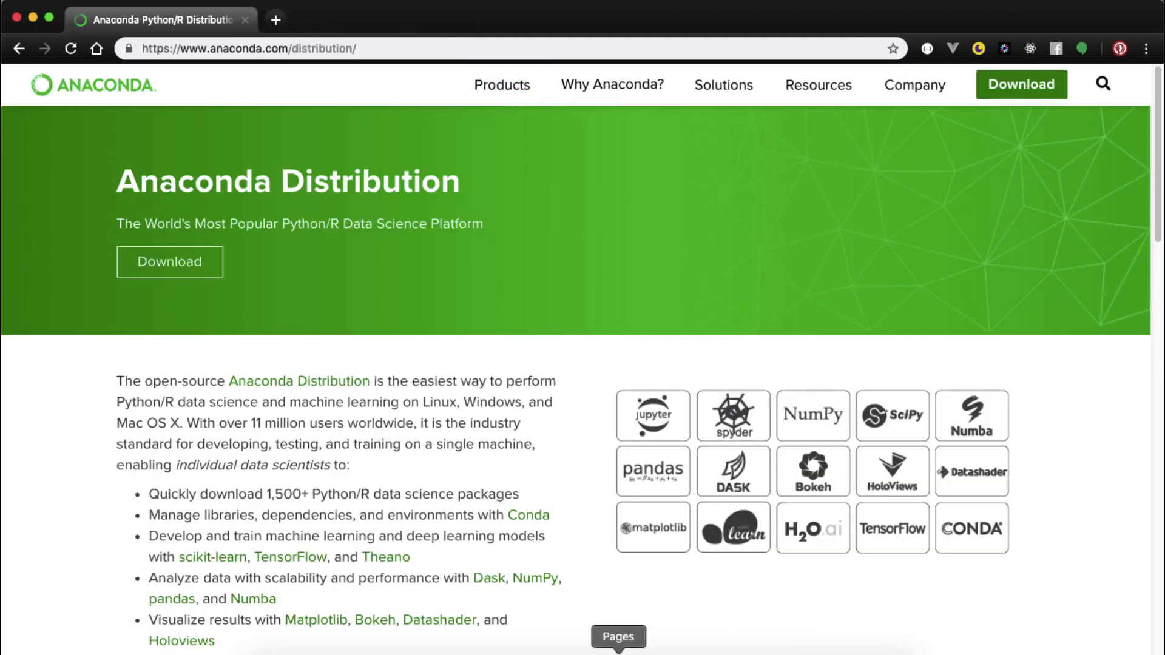
pyautogui.click(762, 644)
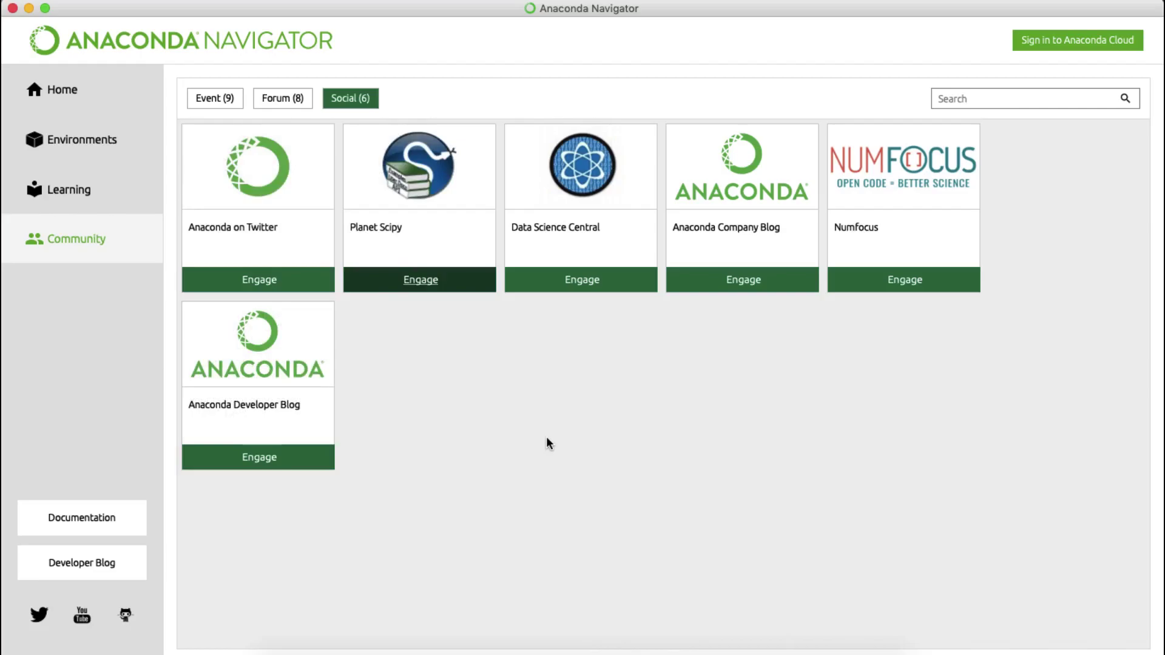
# Revisit the home applications, return to the base environment, and browse the packages matching python that are not installed.
pyautogui.click(52, 91)
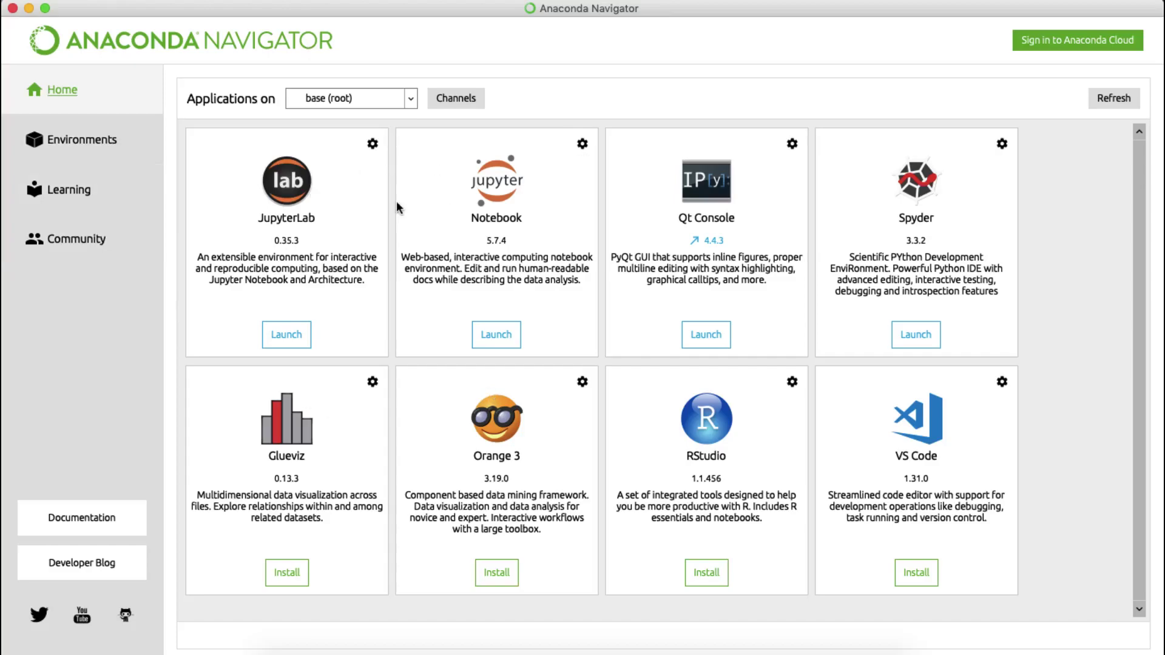
pyautogui.click(81, 140)
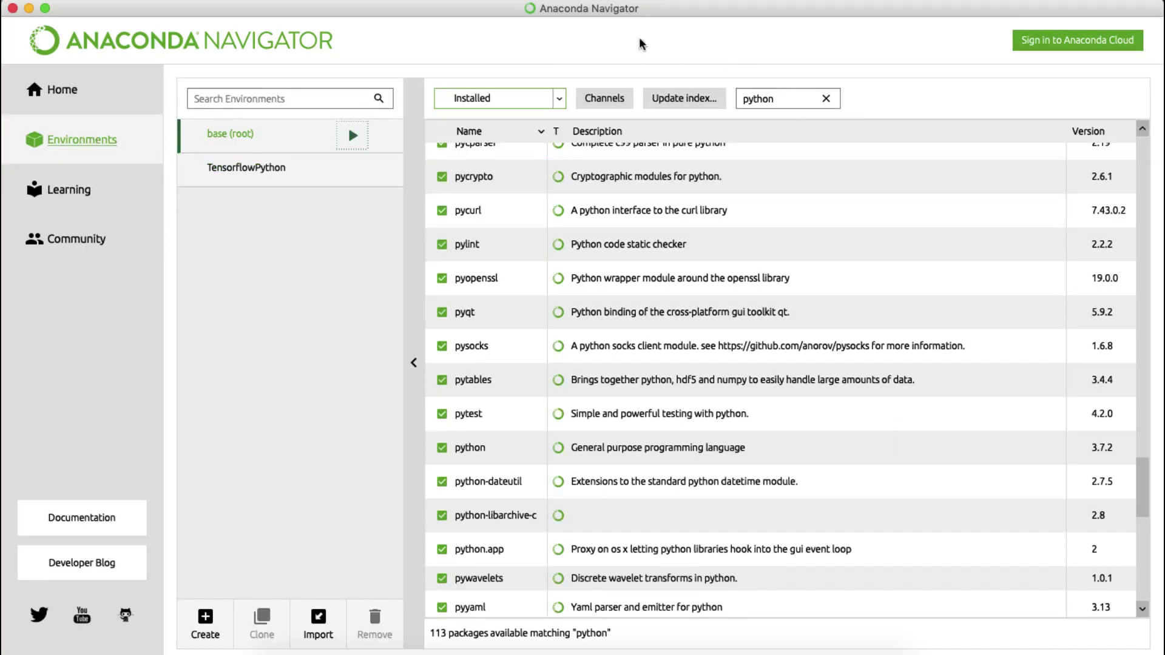
pyautogui.click(558, 99)
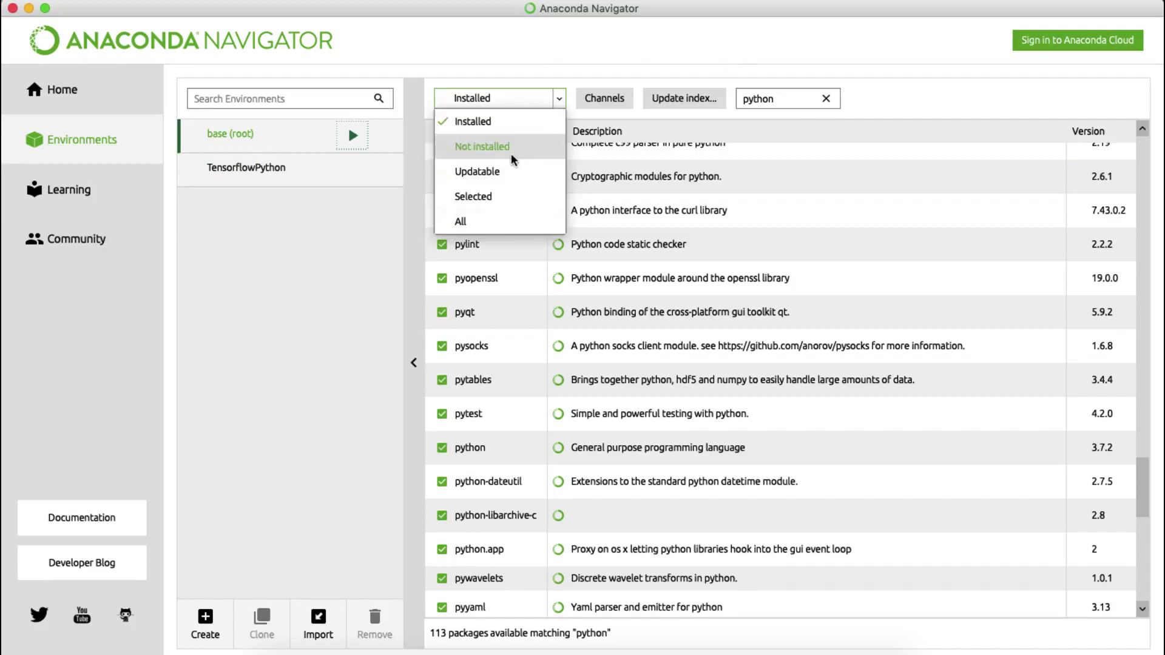
pyautogui.click(511, 148)
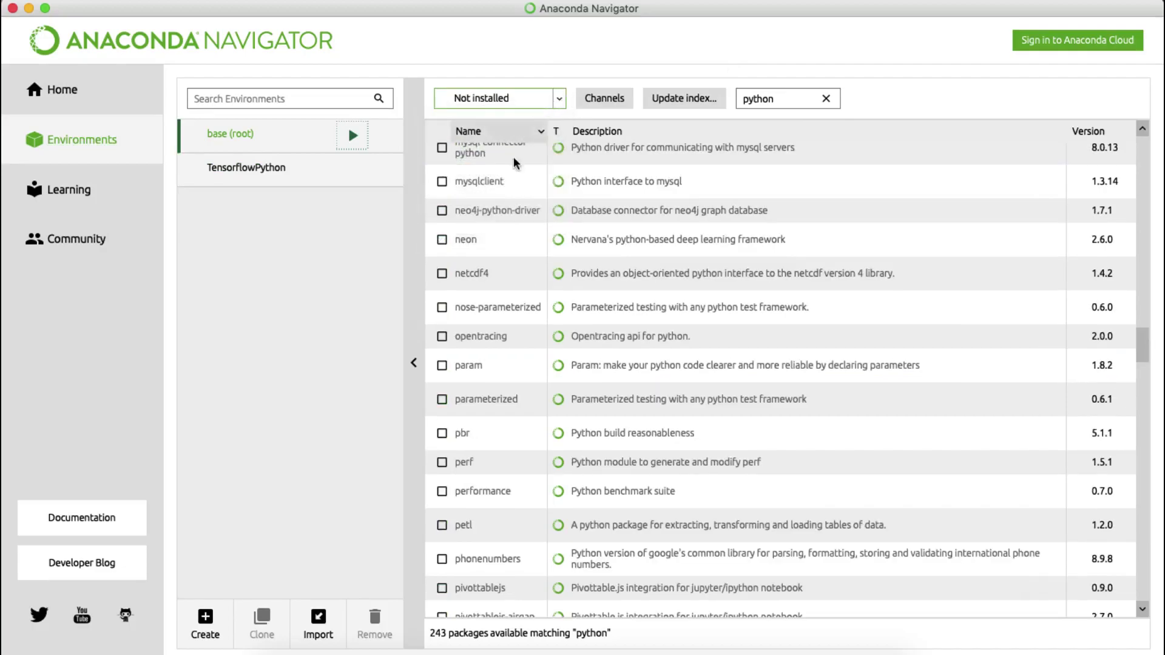
pyautogui.scroll(10, 492, 266)
pyautogui.scroll(-6, 492, 267)
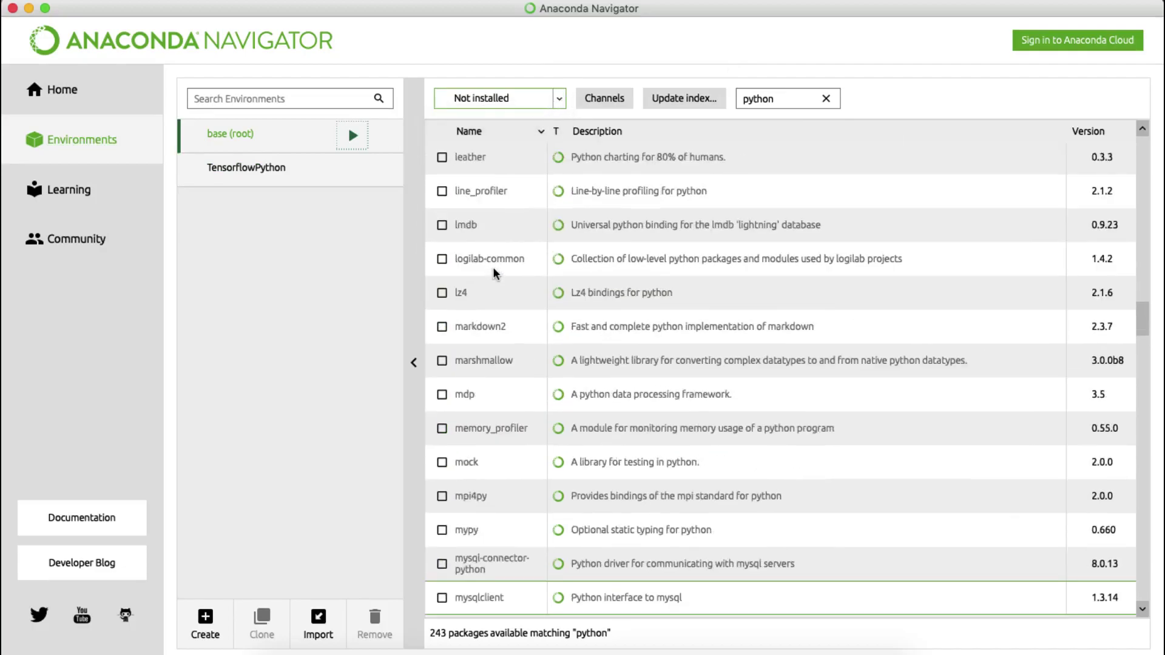